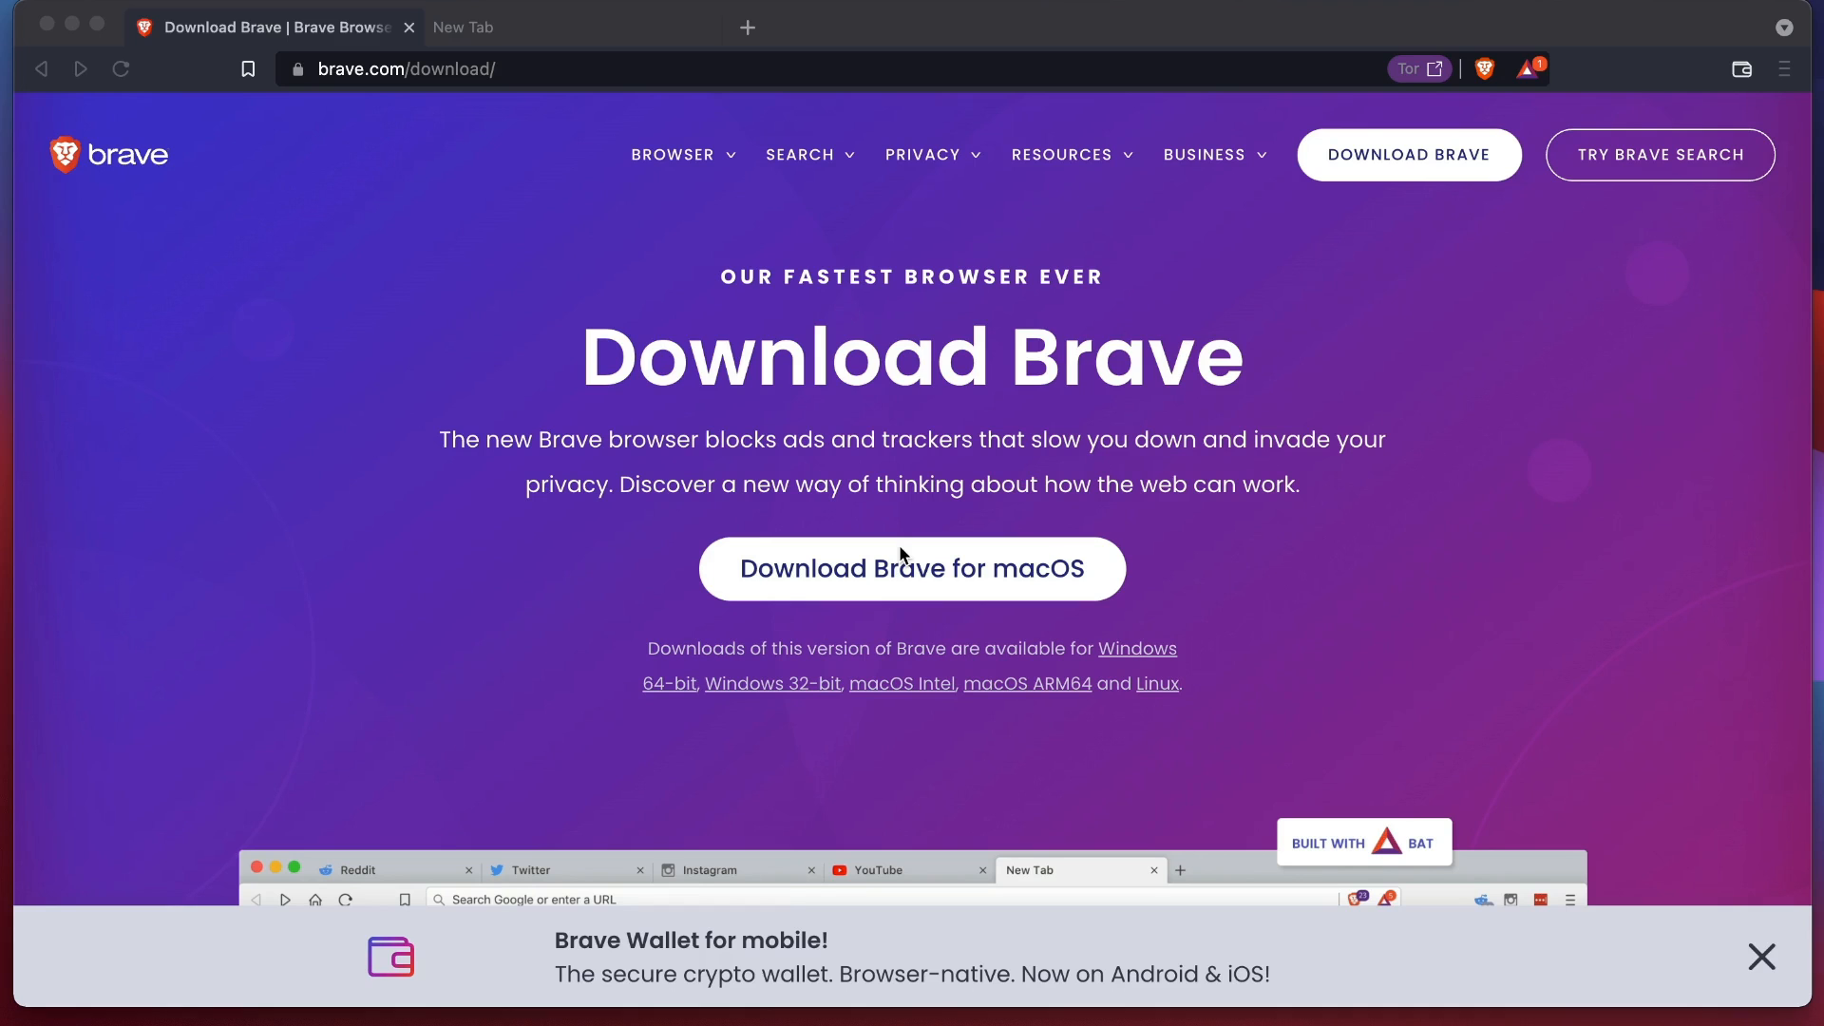
# Close the download tab and open the browser's Shields settings.
pyautogui.click(410, 26)
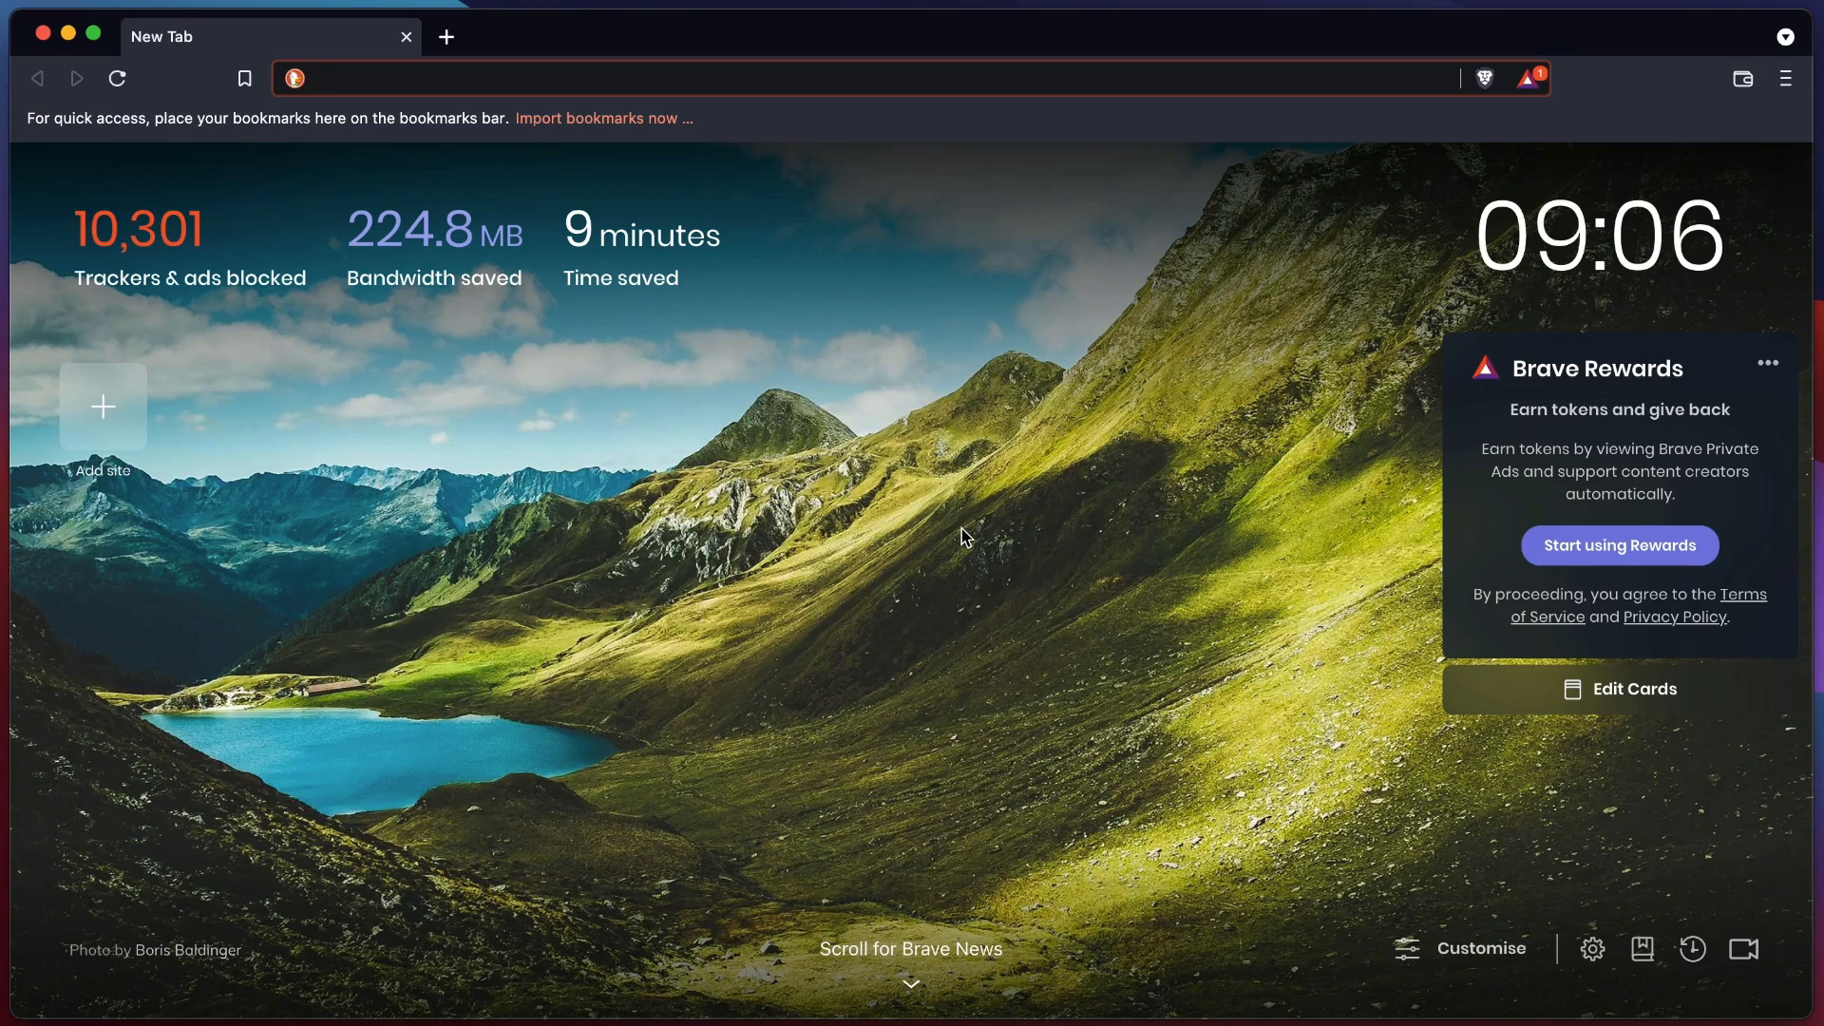
pyautogui.click(1786, 78)
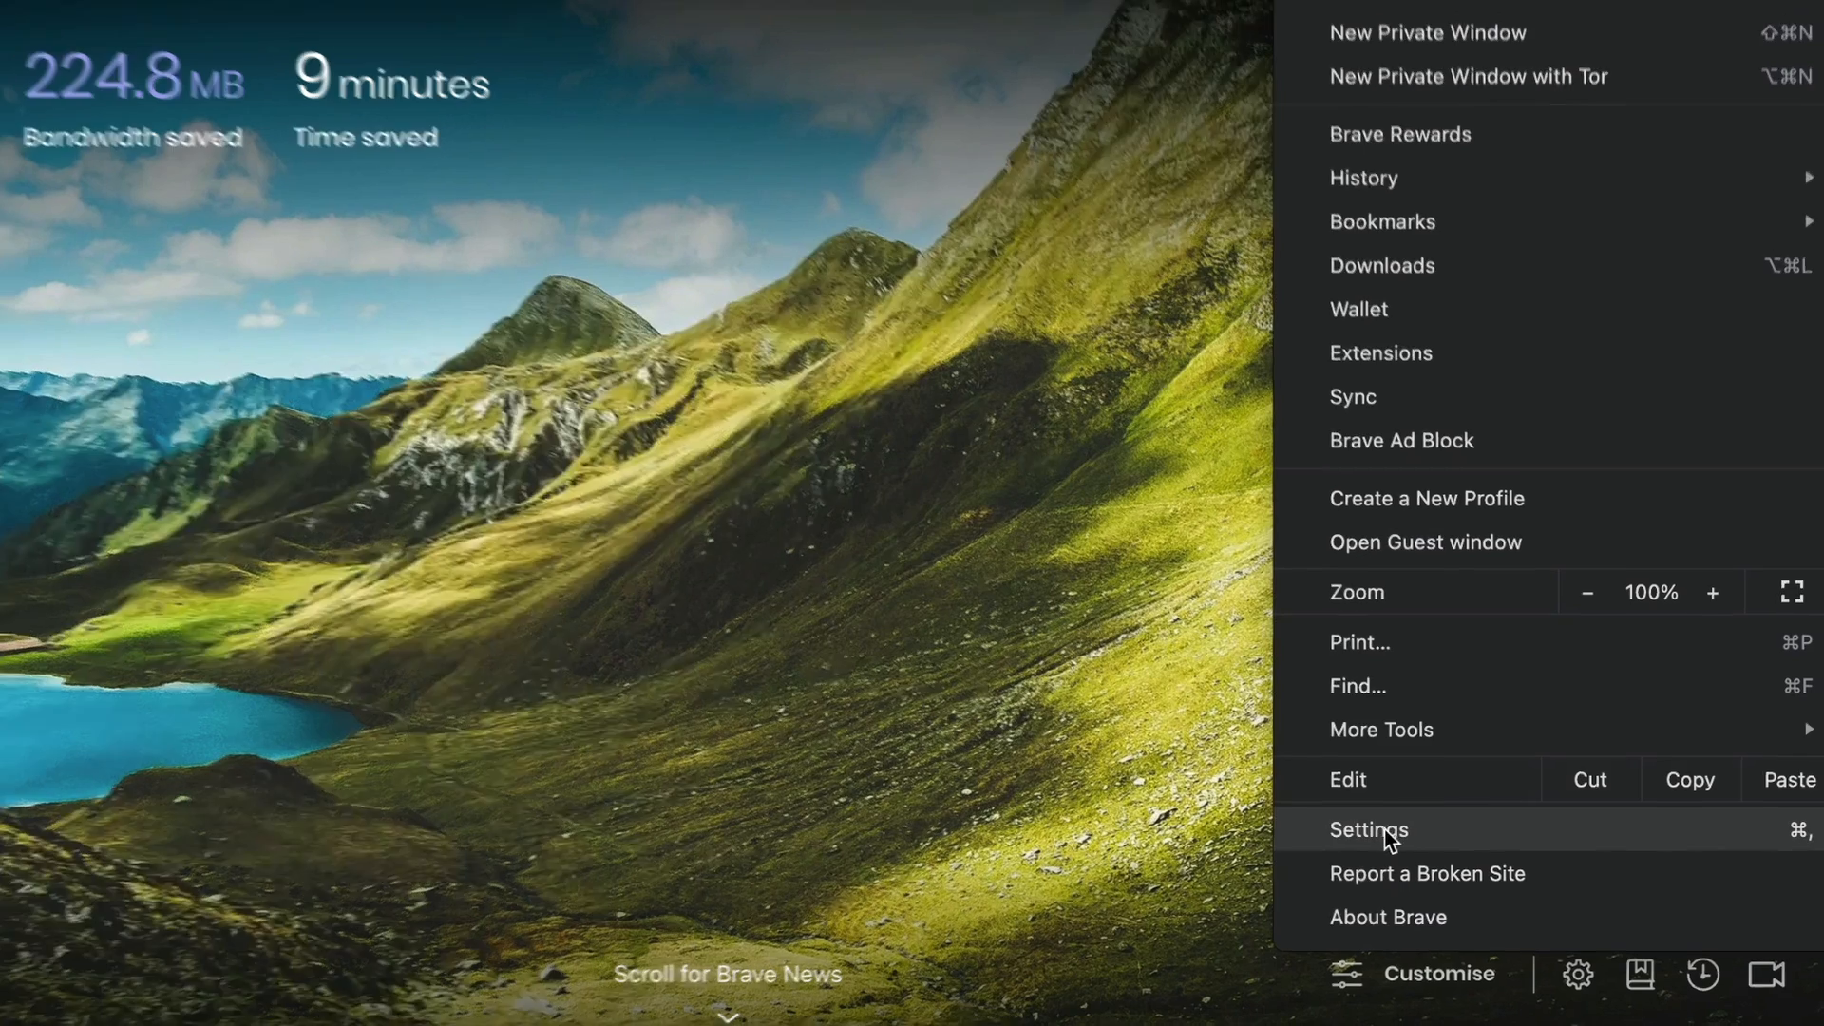
pyautogui.click(1437, 819)
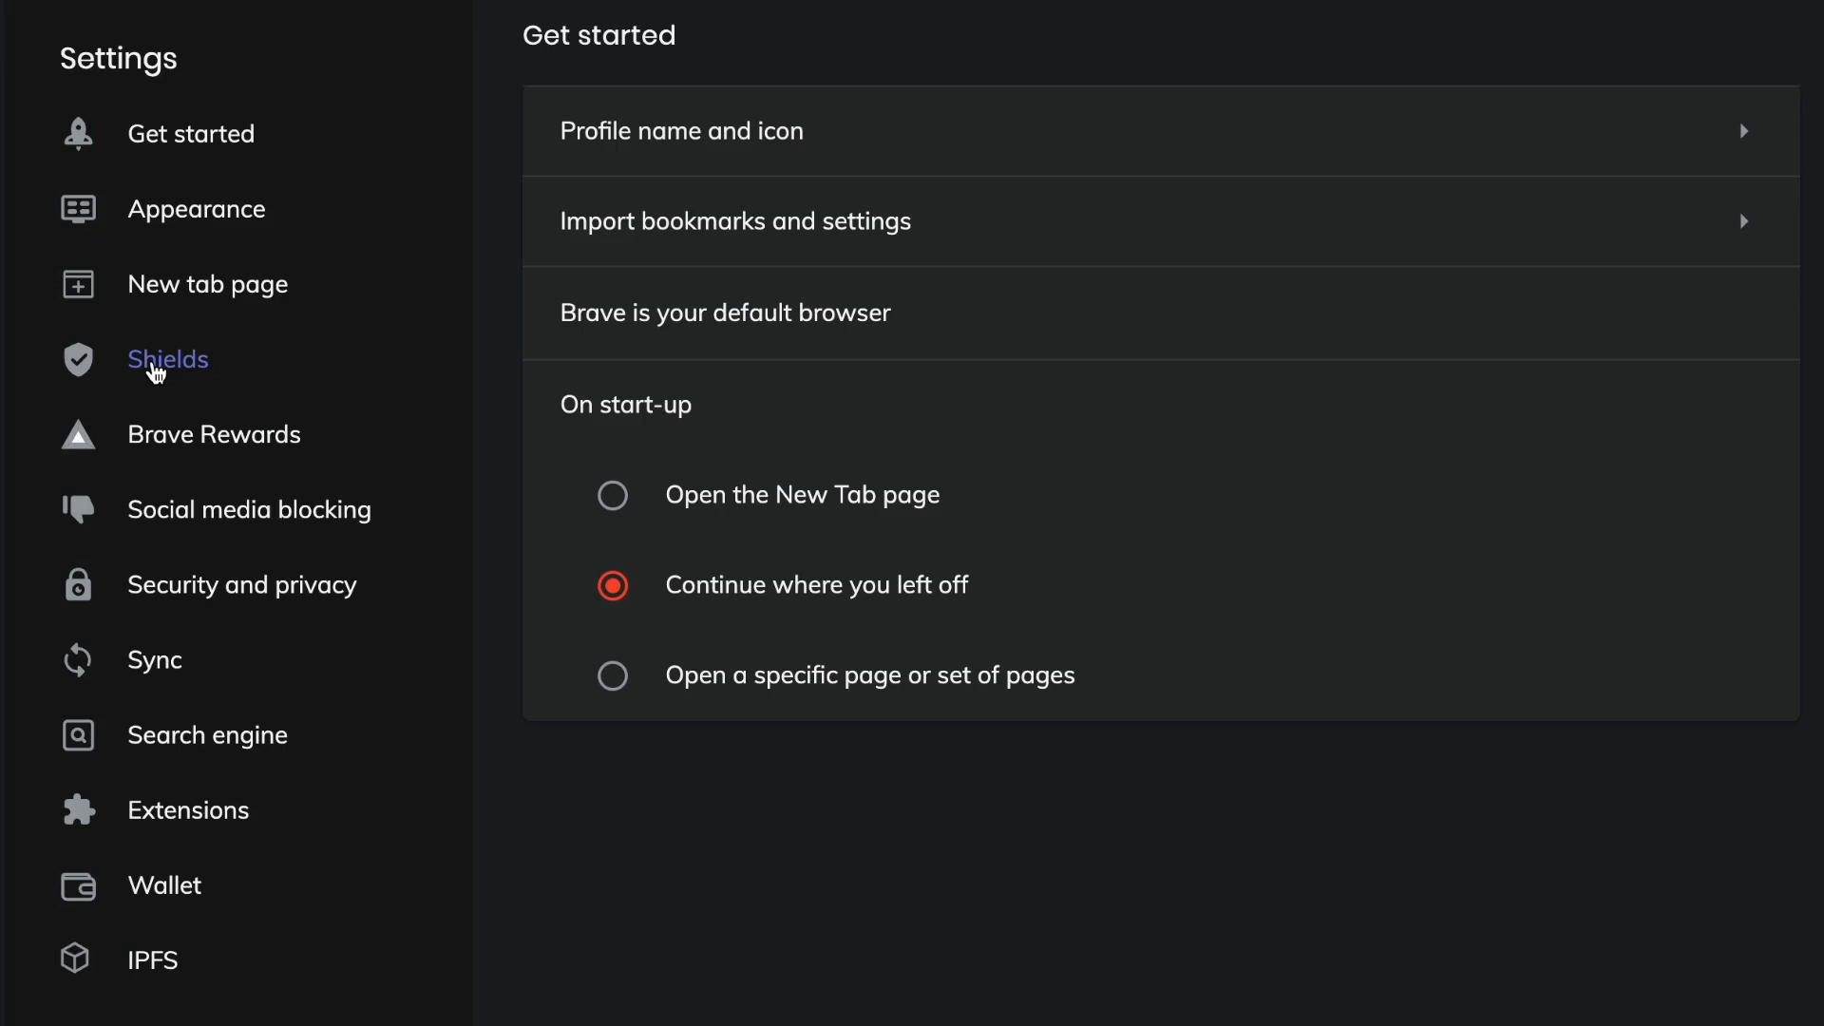
pyautogui.click(154, 373)
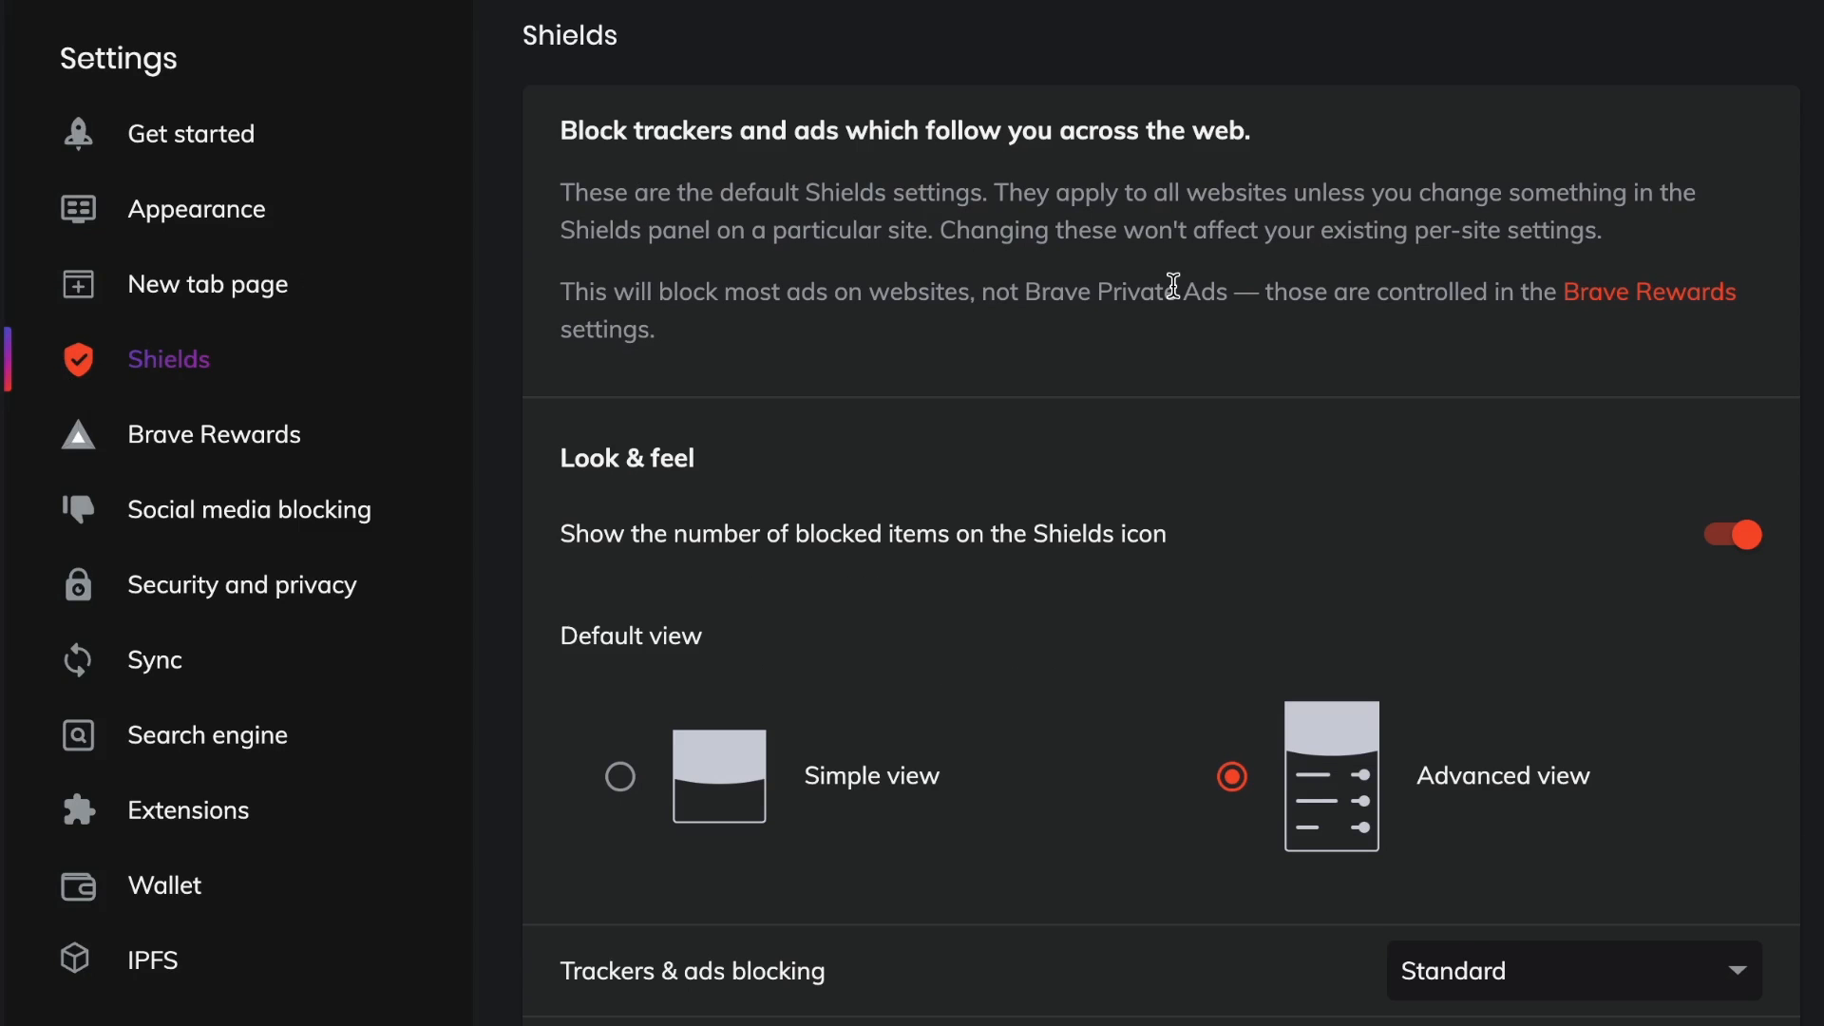
# Examine the Trackers & ads blocking and Cookie blocking options in the default Shields settings.
pyautogui.scroll(-1, 1172, 285)
pyautogui.scroll(1, 1172, 285)
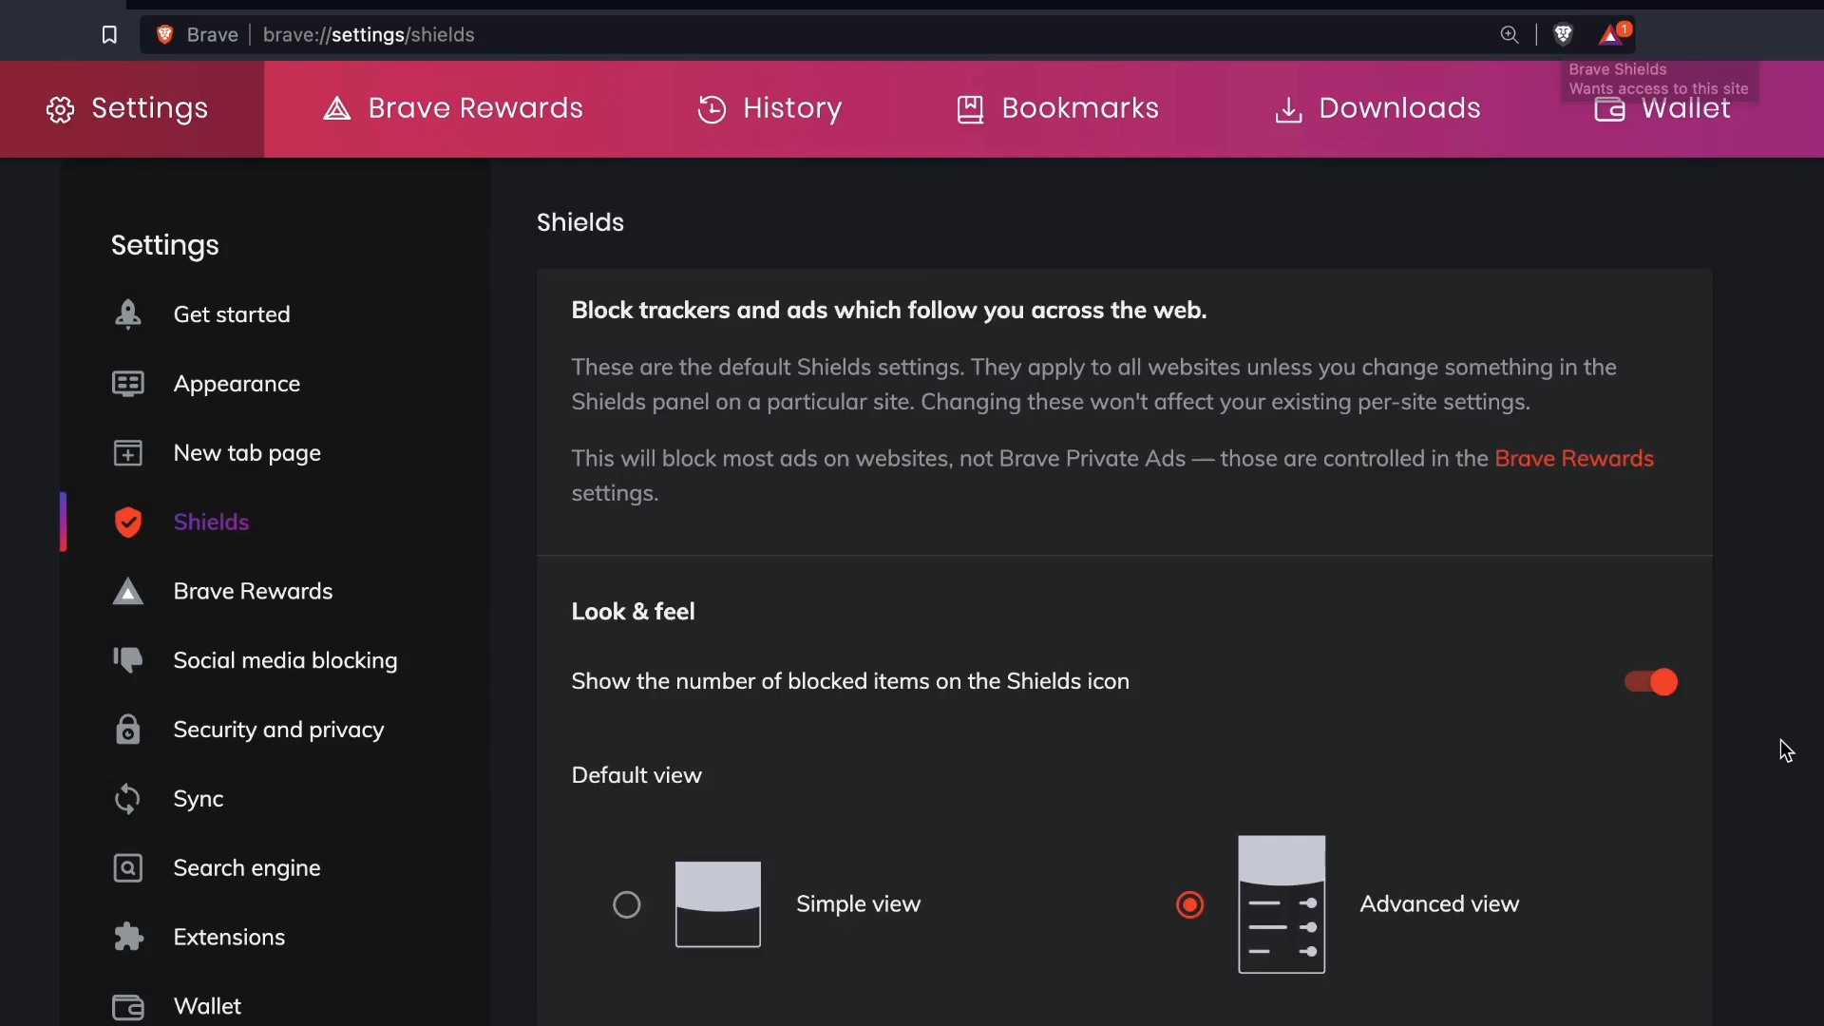
pyautogui.scroll(-3, 1784, 751)
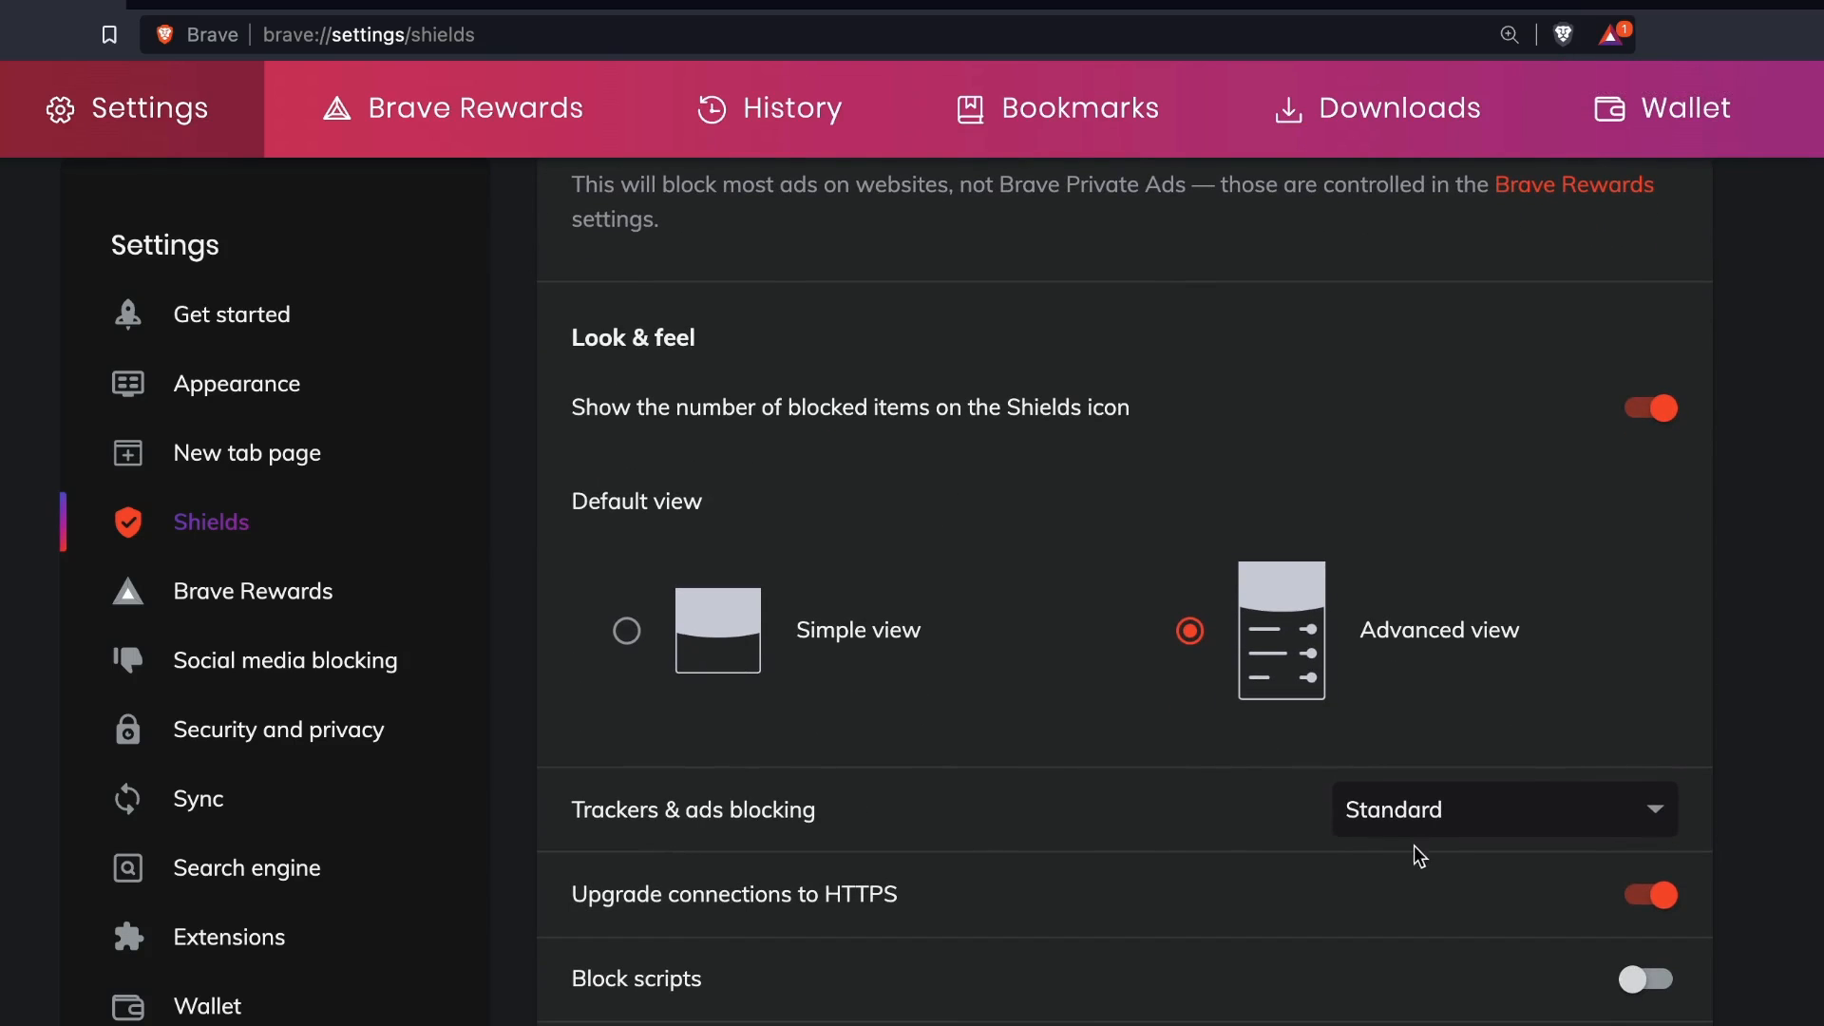
pyautogui.click(1615, 810)
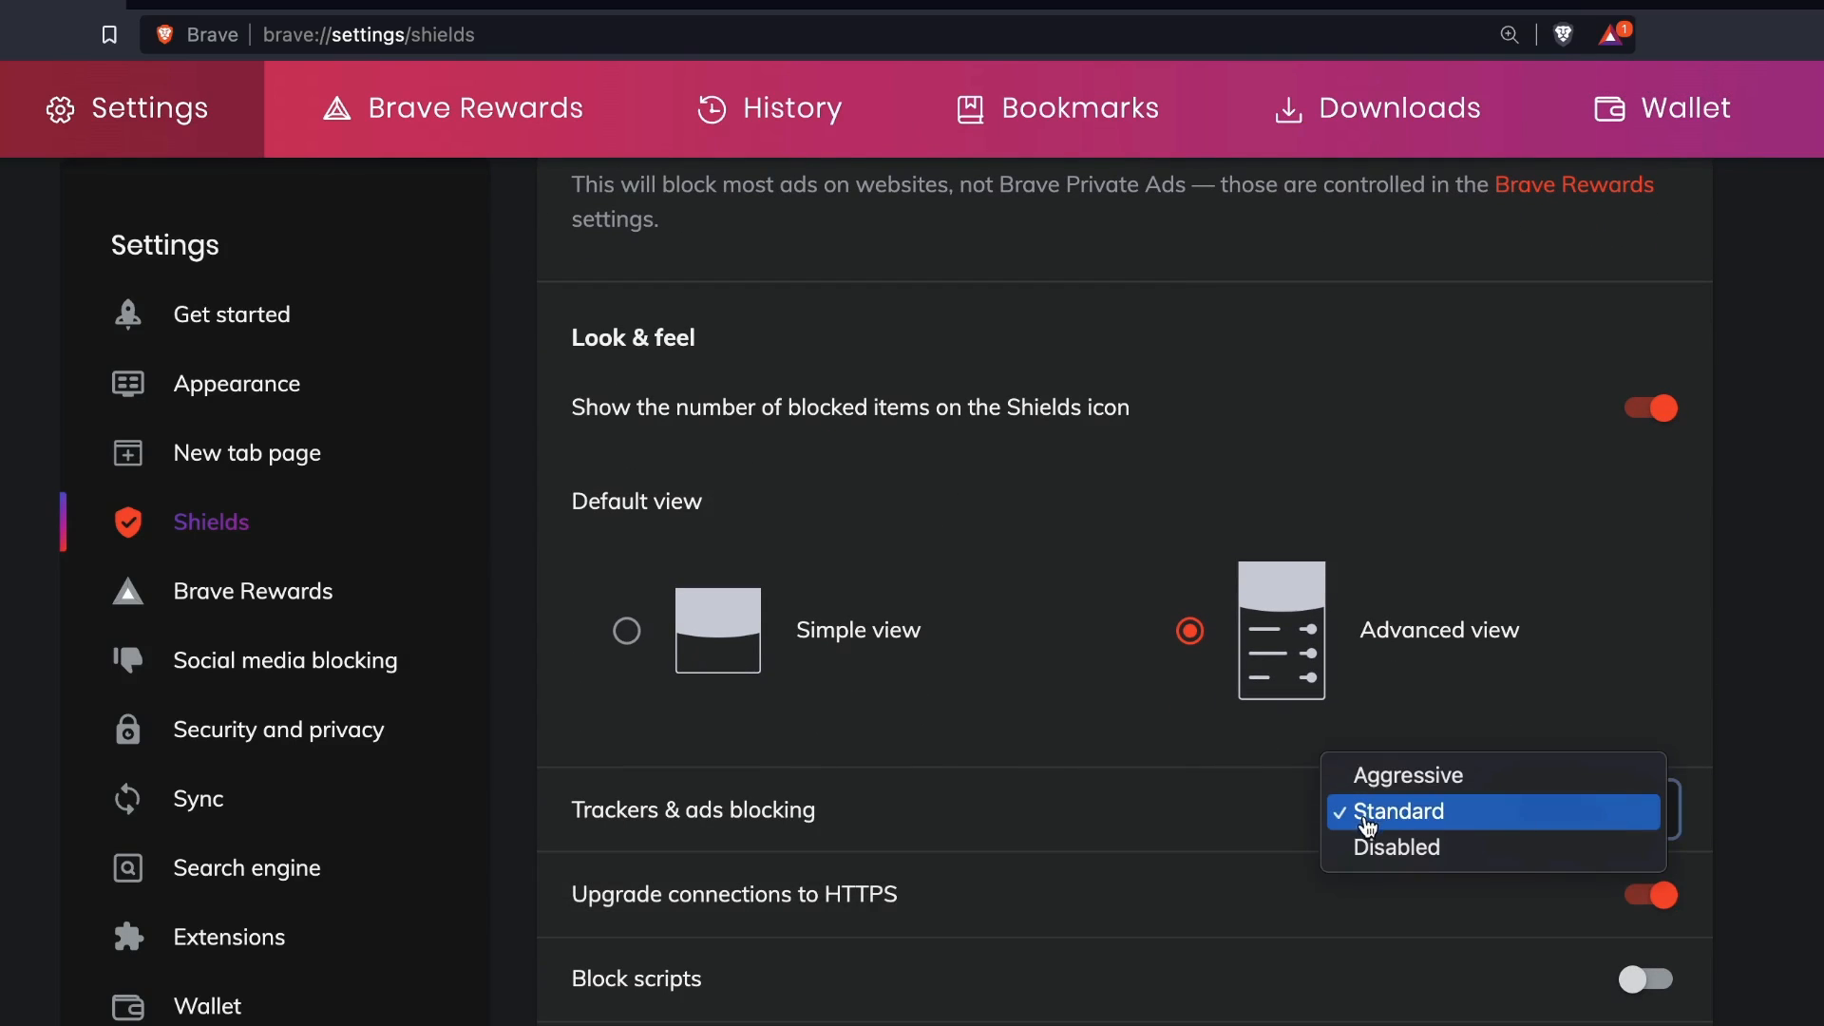
pyautogui.click(1395, 826)
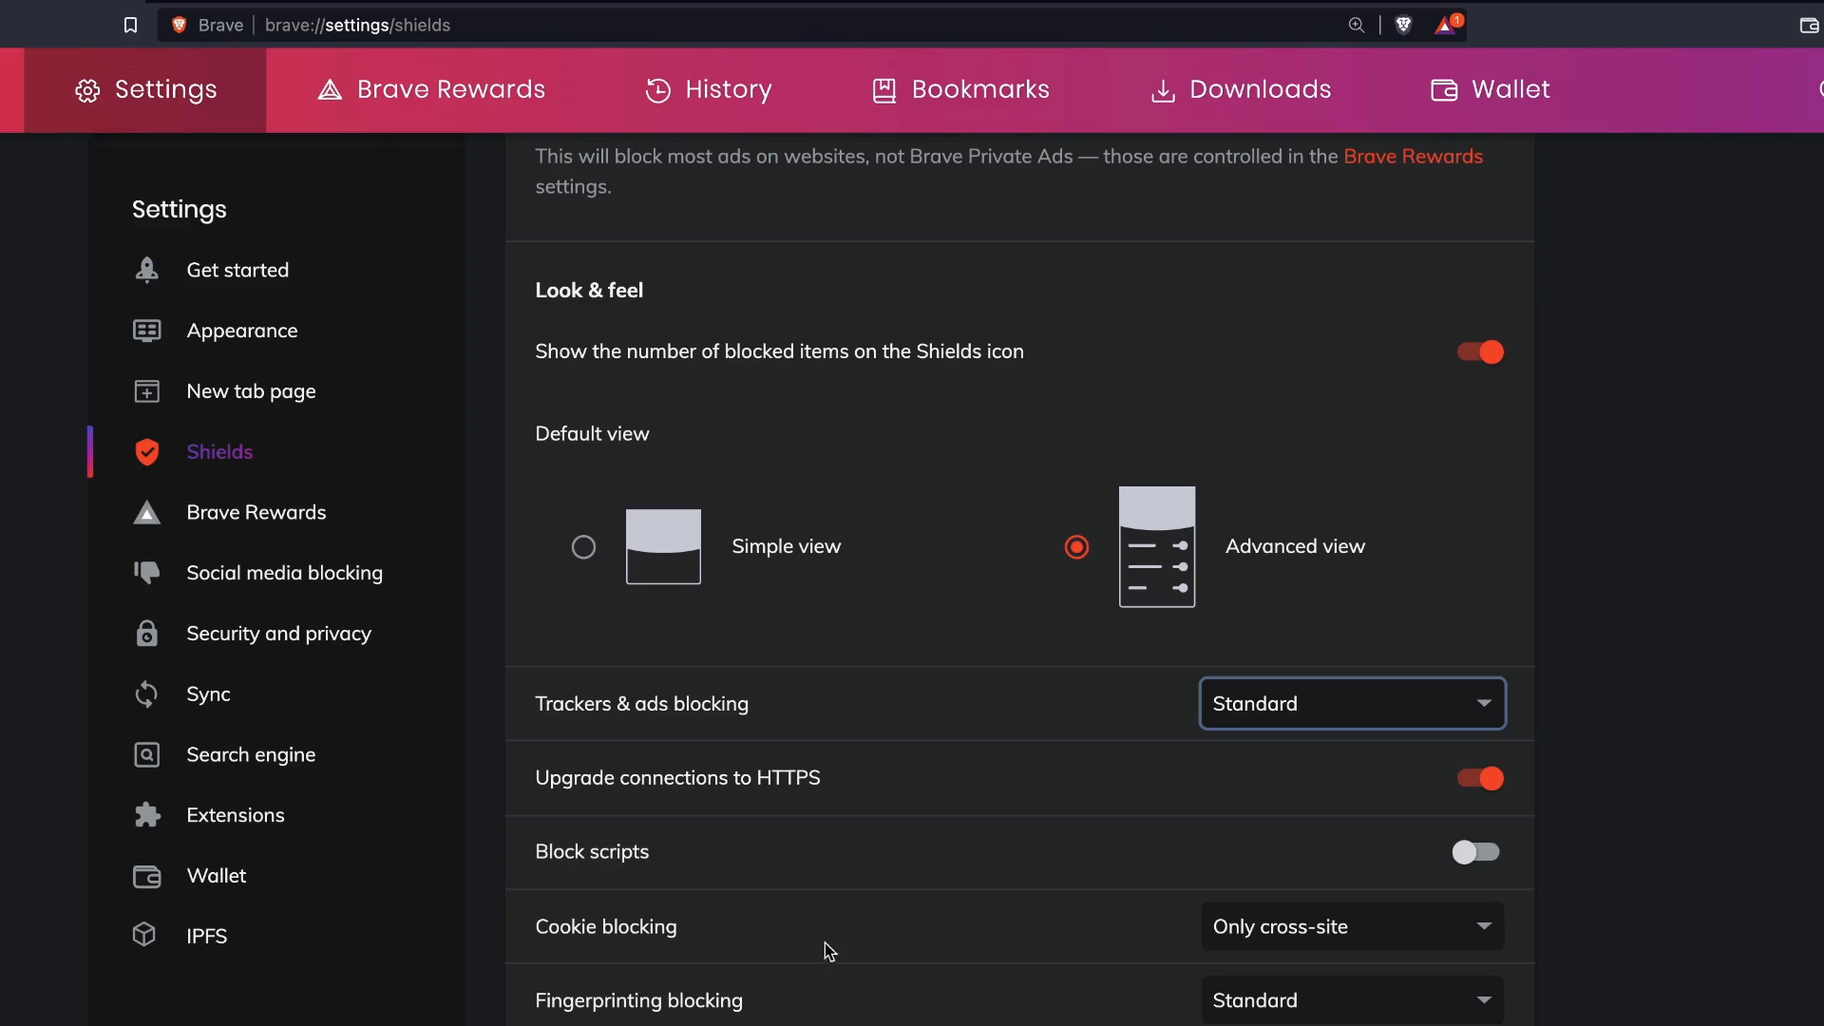
pyautogui.click(1377, 929)
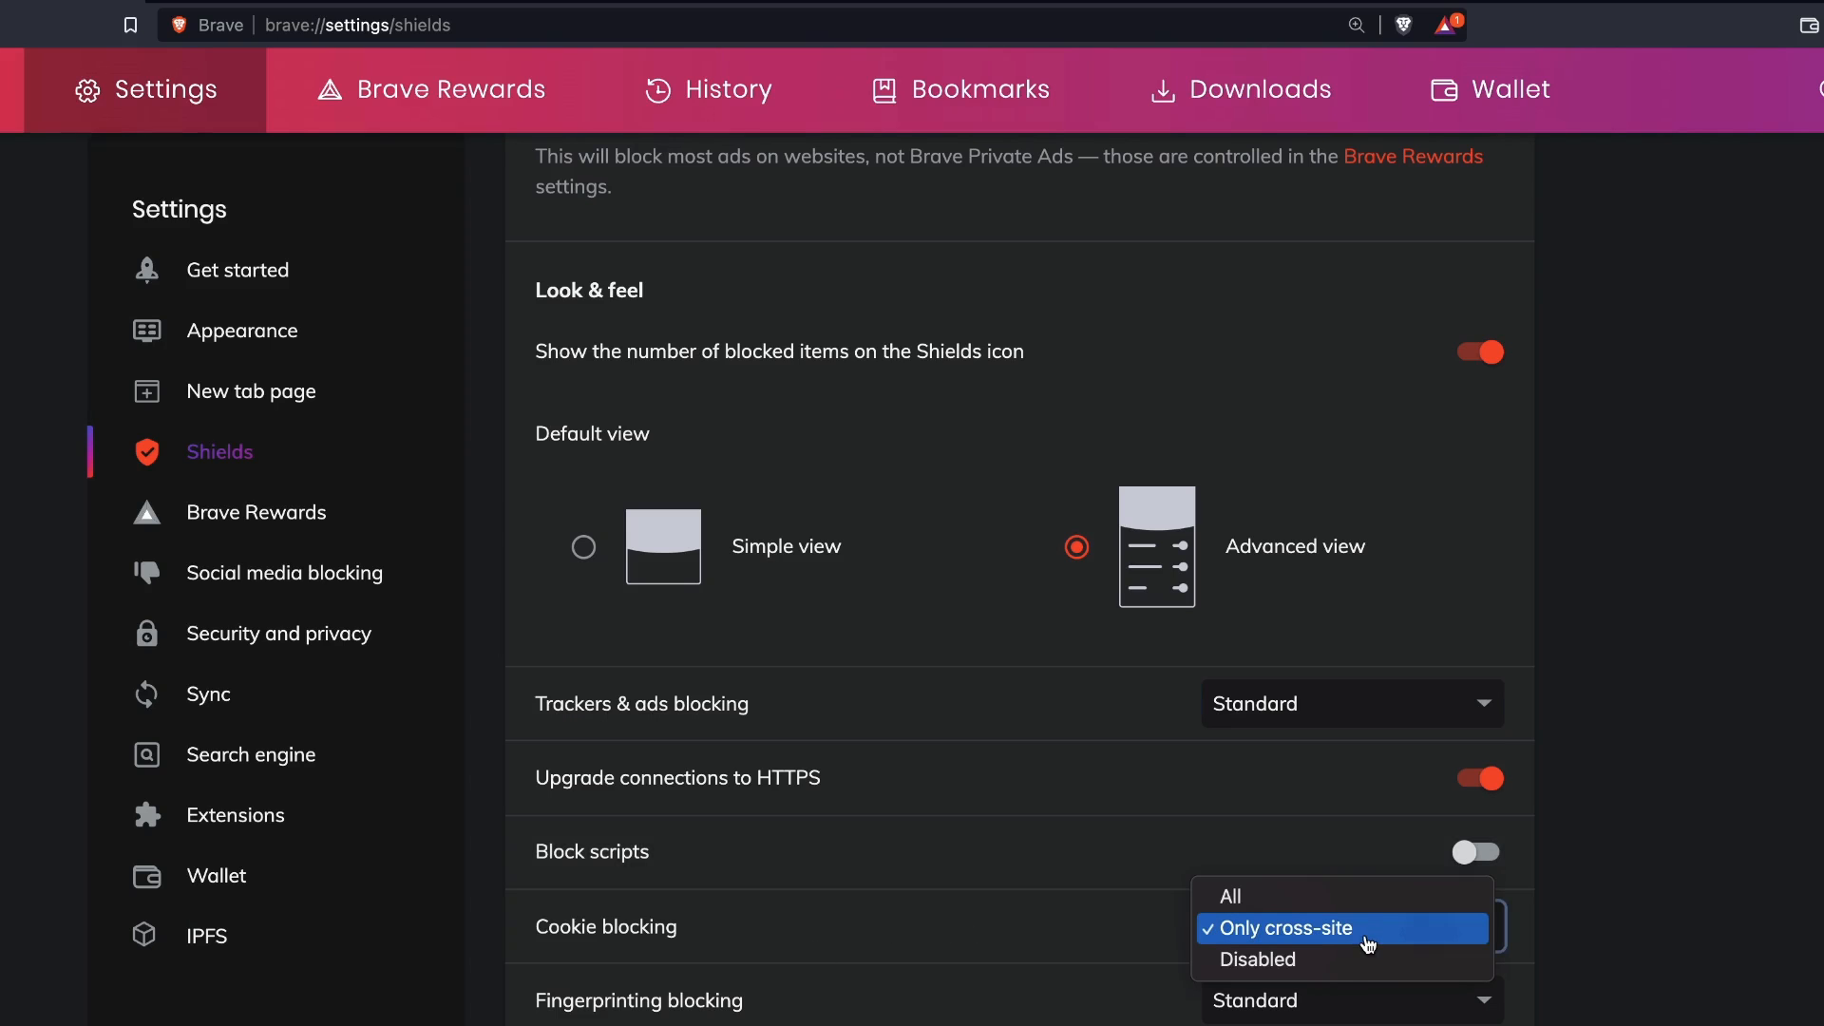
pyautogui.click(1340, 941)
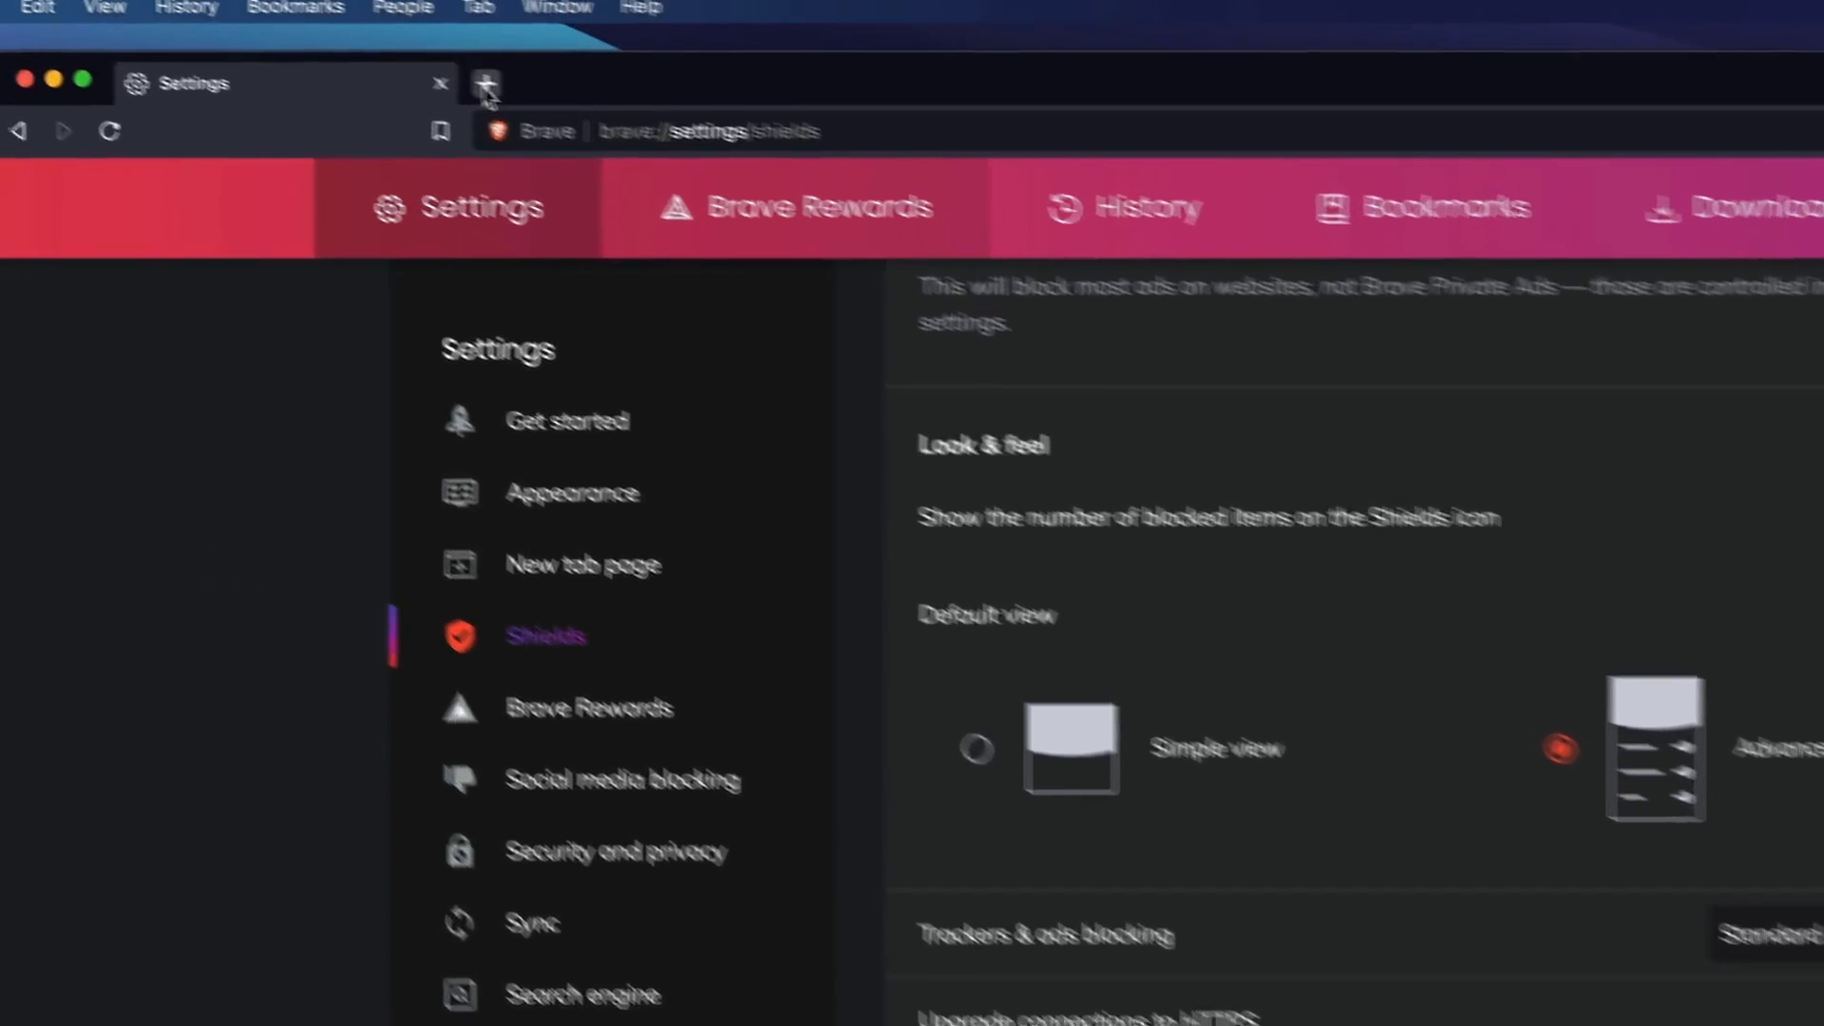
# Open facebook.com in a new tab and view its Shields panel.
pyautogui.click(484, 77)
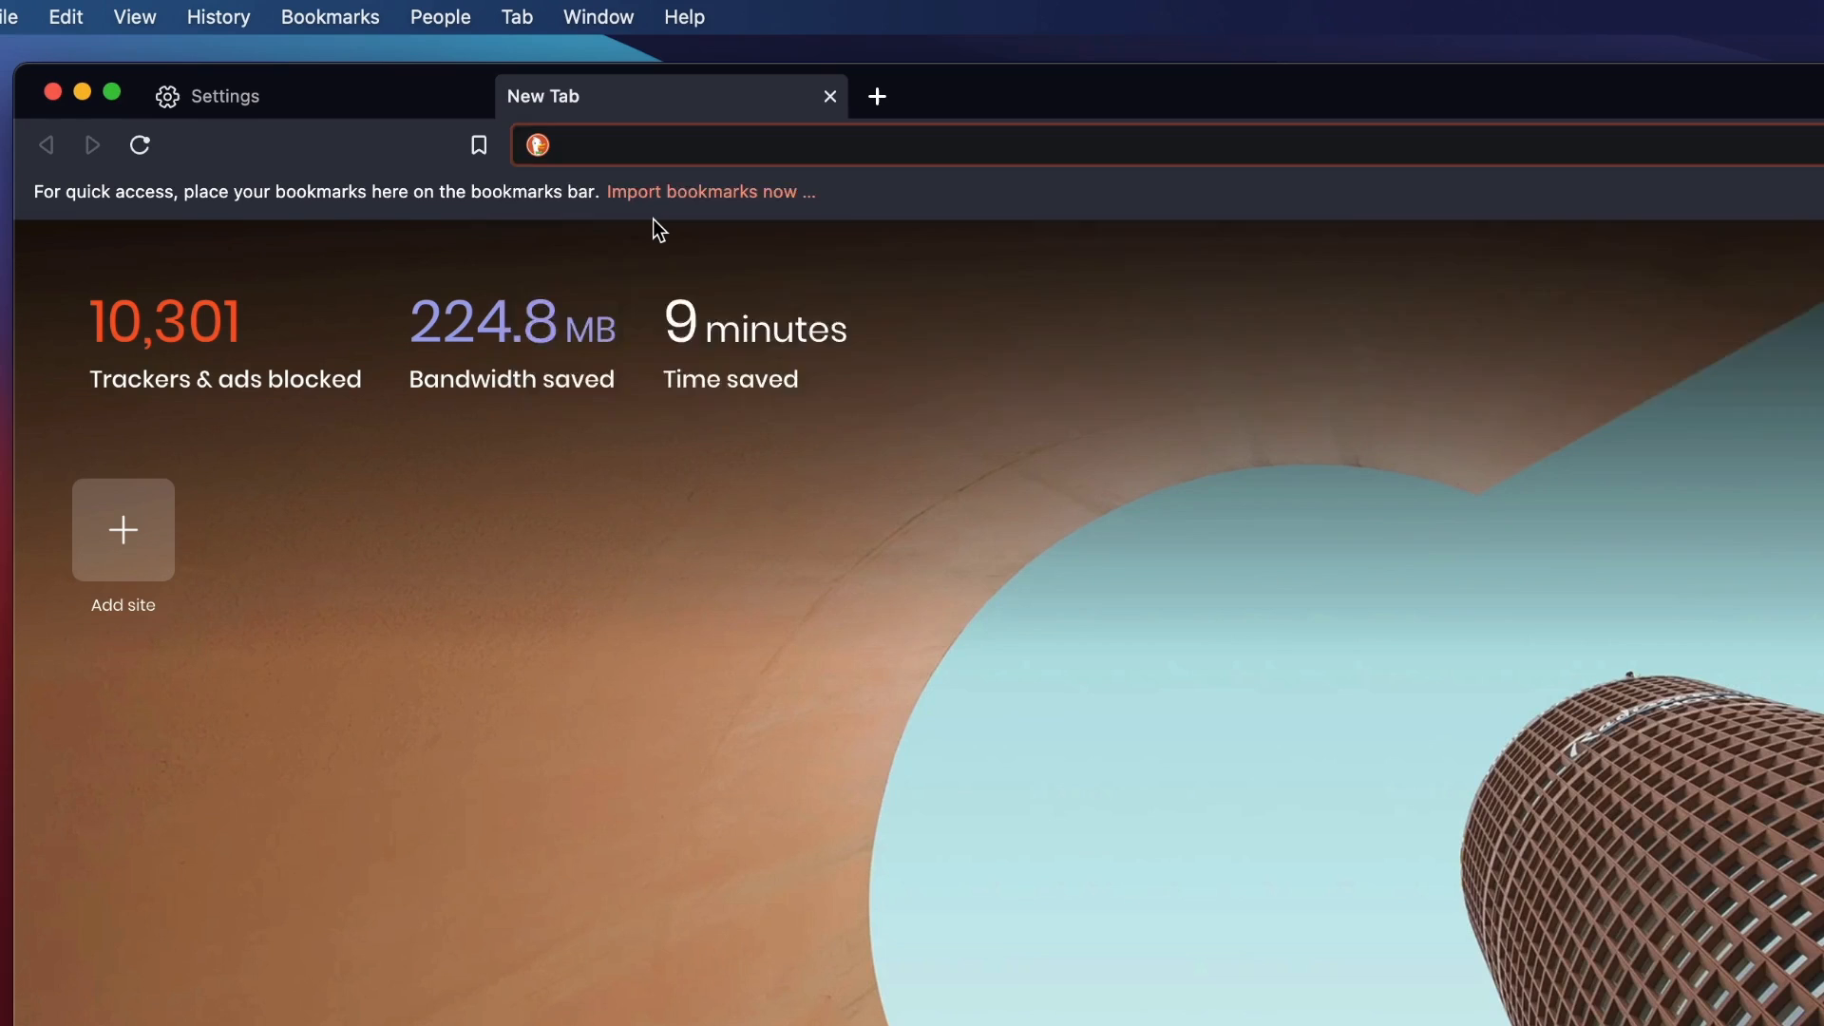
pyautogui.write('facebook.com')
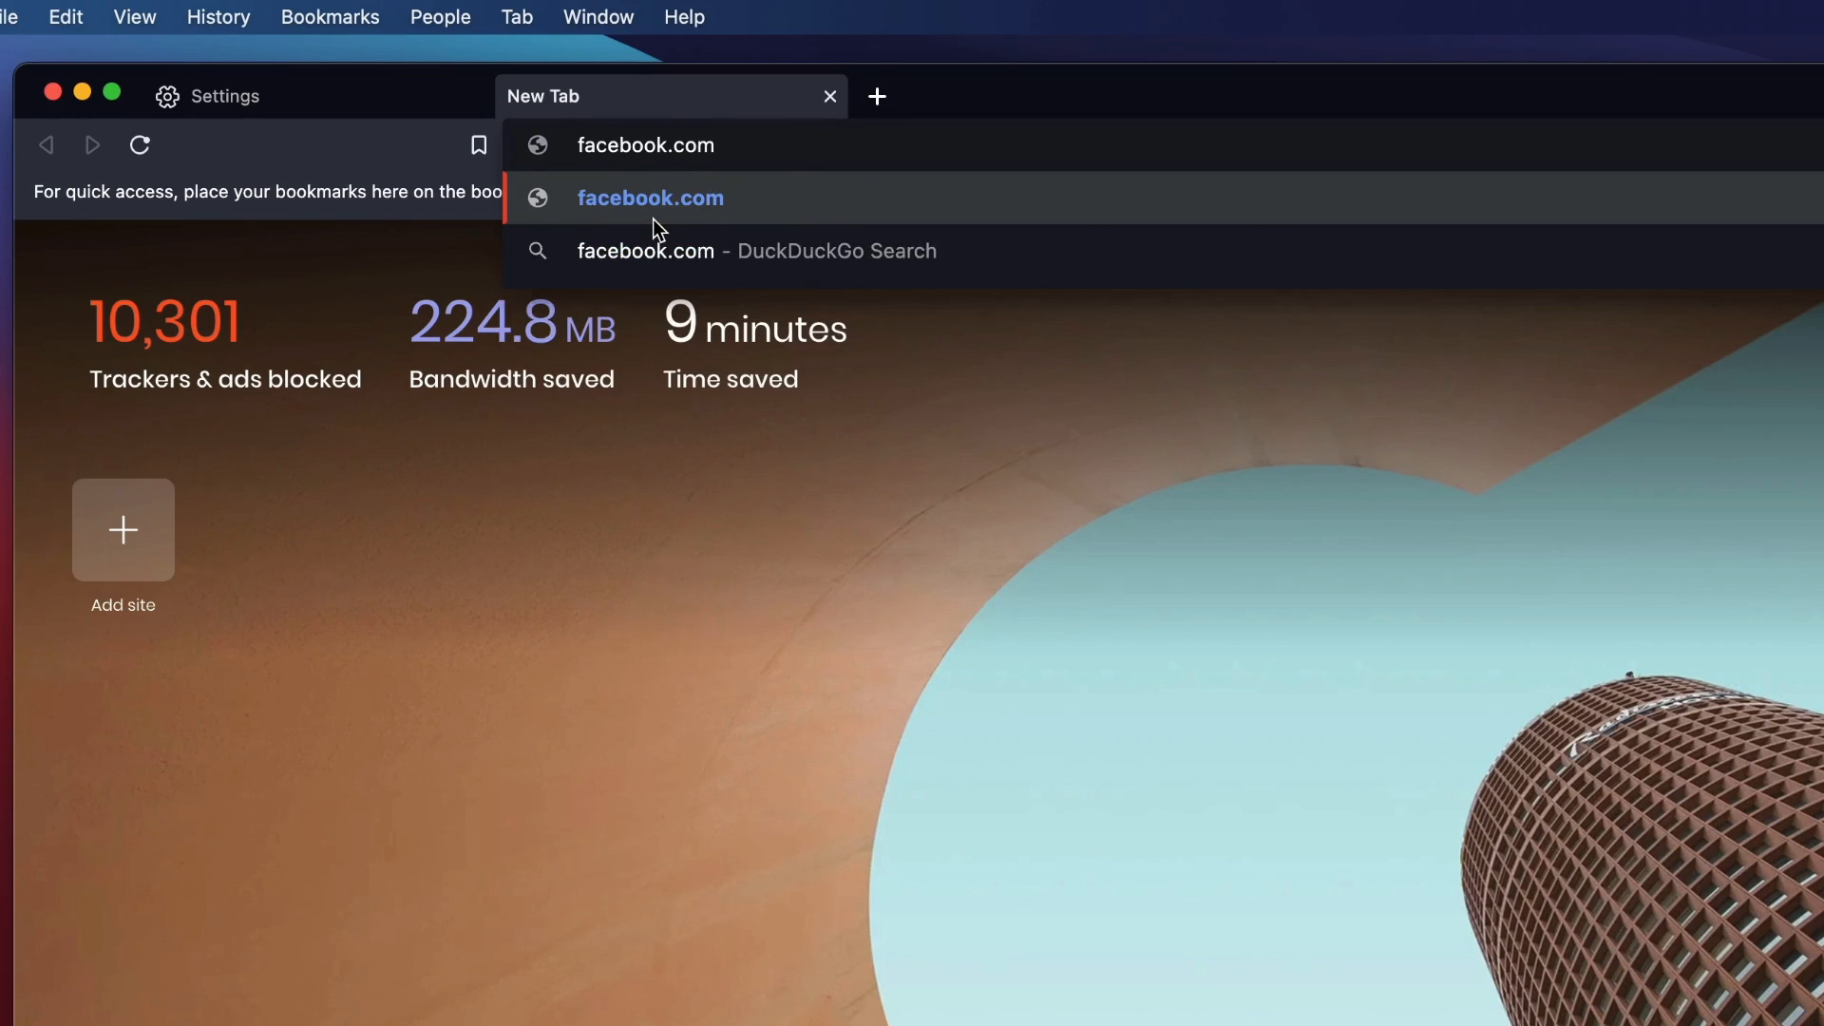
pyautogui.click(656, 229)
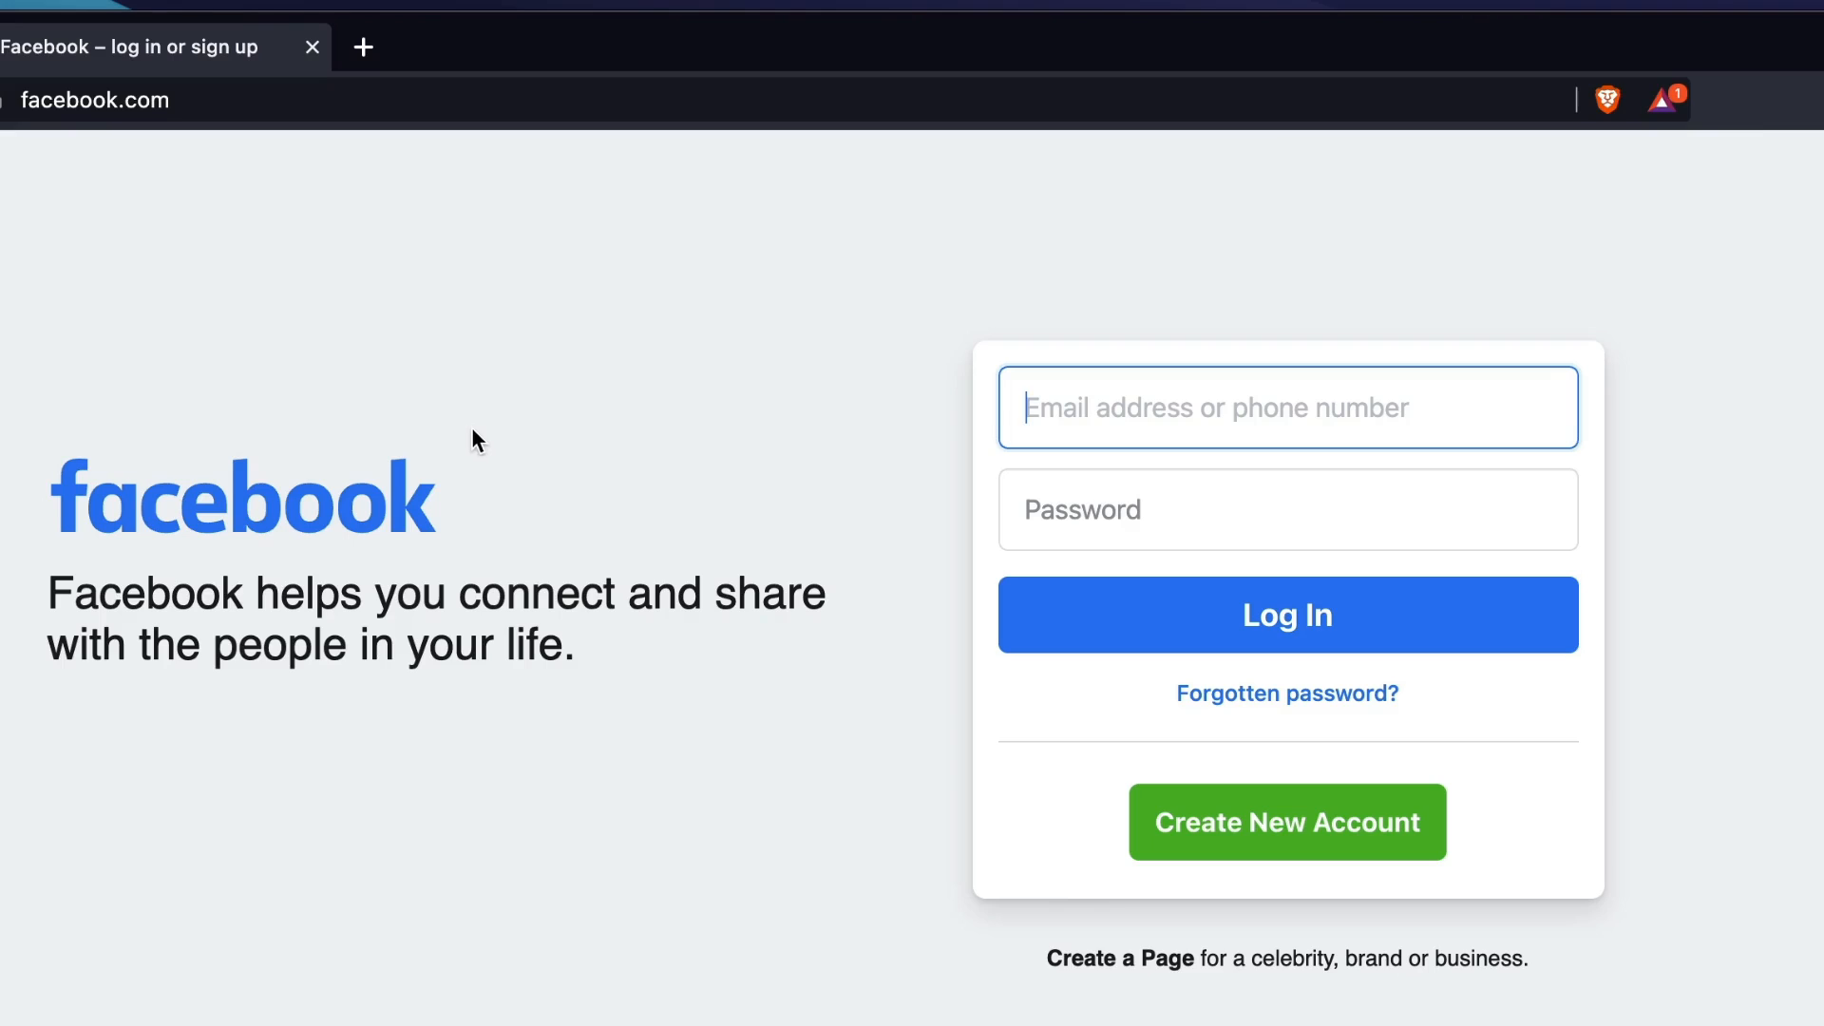
pyautogui.click(1604, 99)
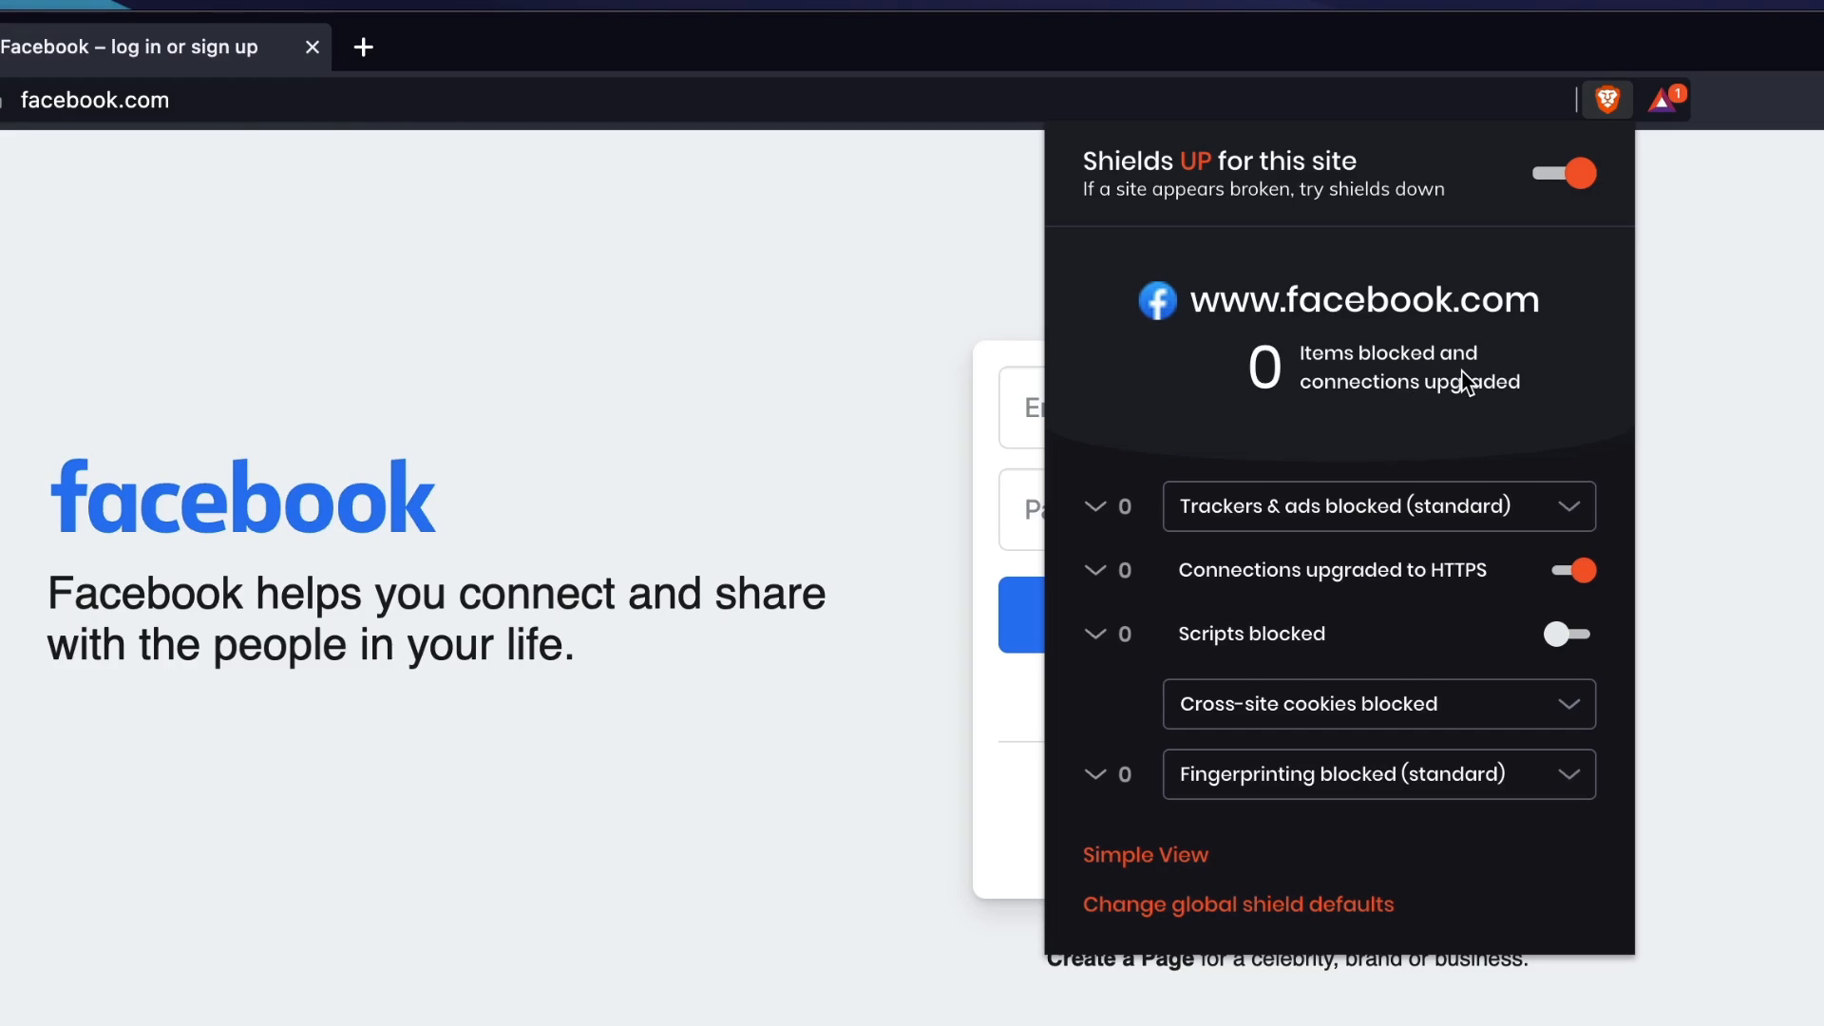
# In the Shields settings, set Trackers & ads blocking to Aggressive and turn on Block scripts.
pyautogui.click(605, 283)
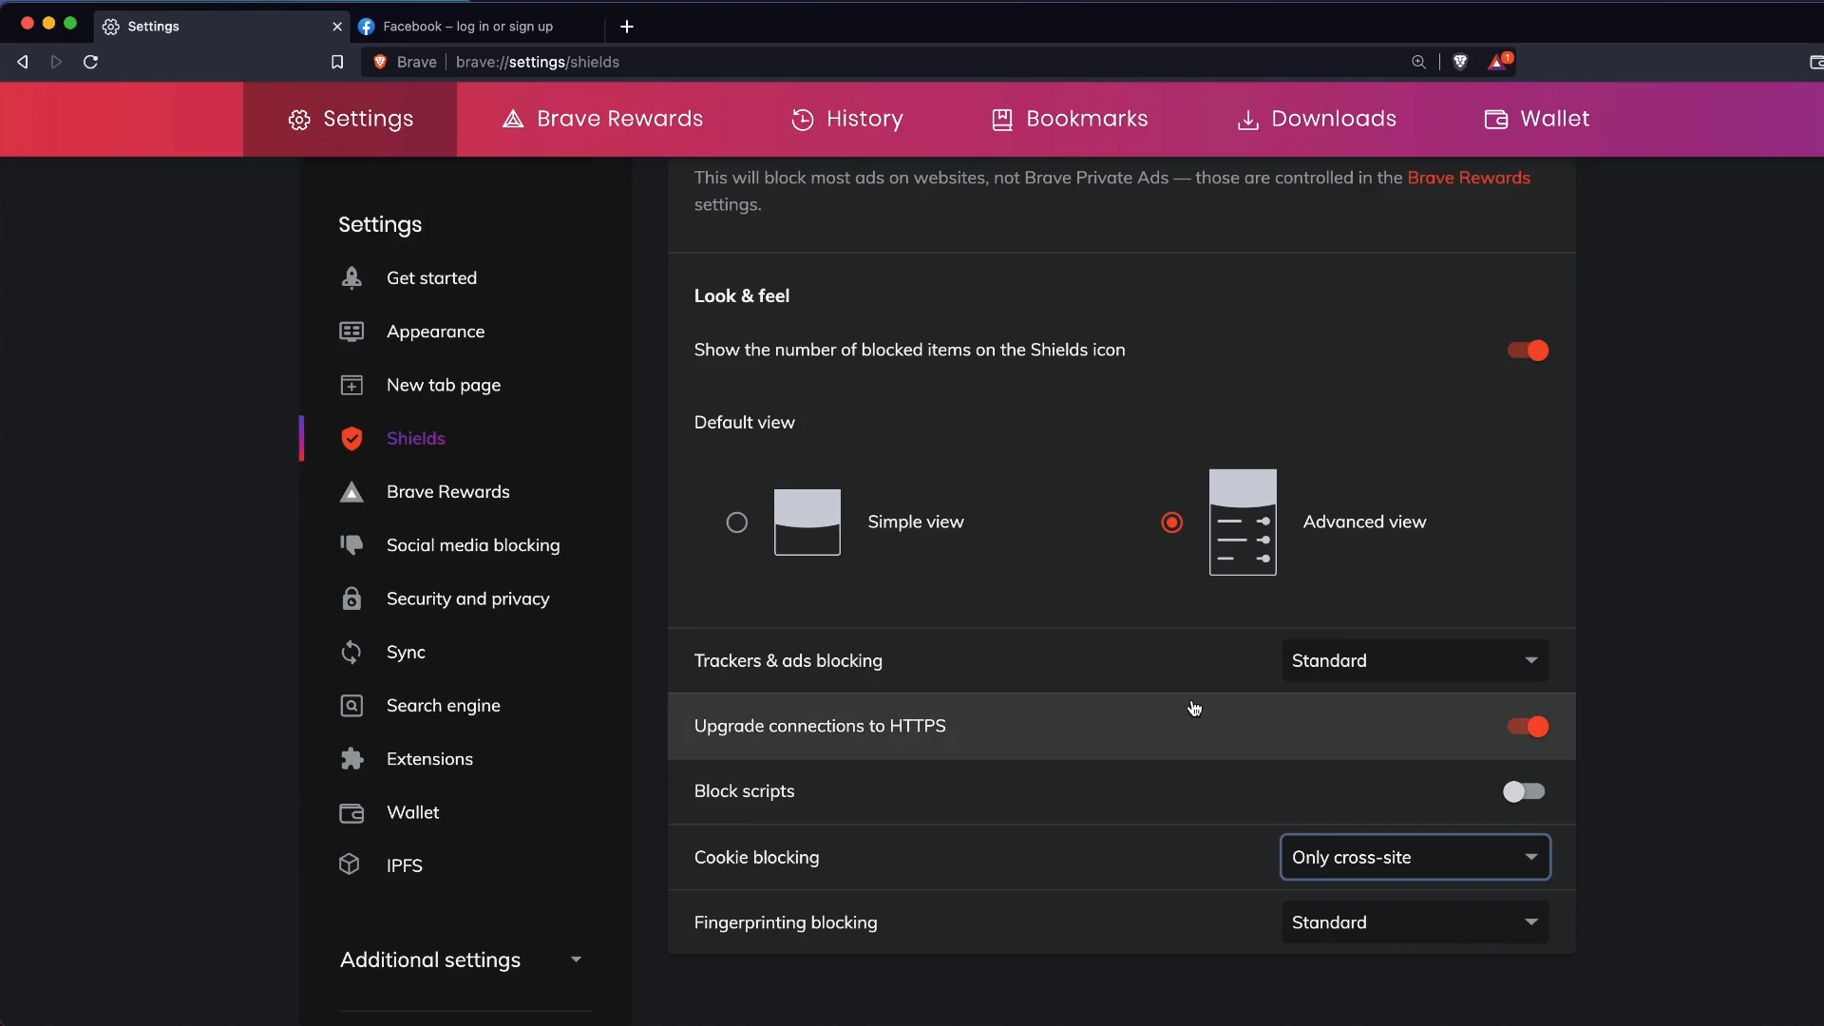
pyautogui.click(1402, 662)
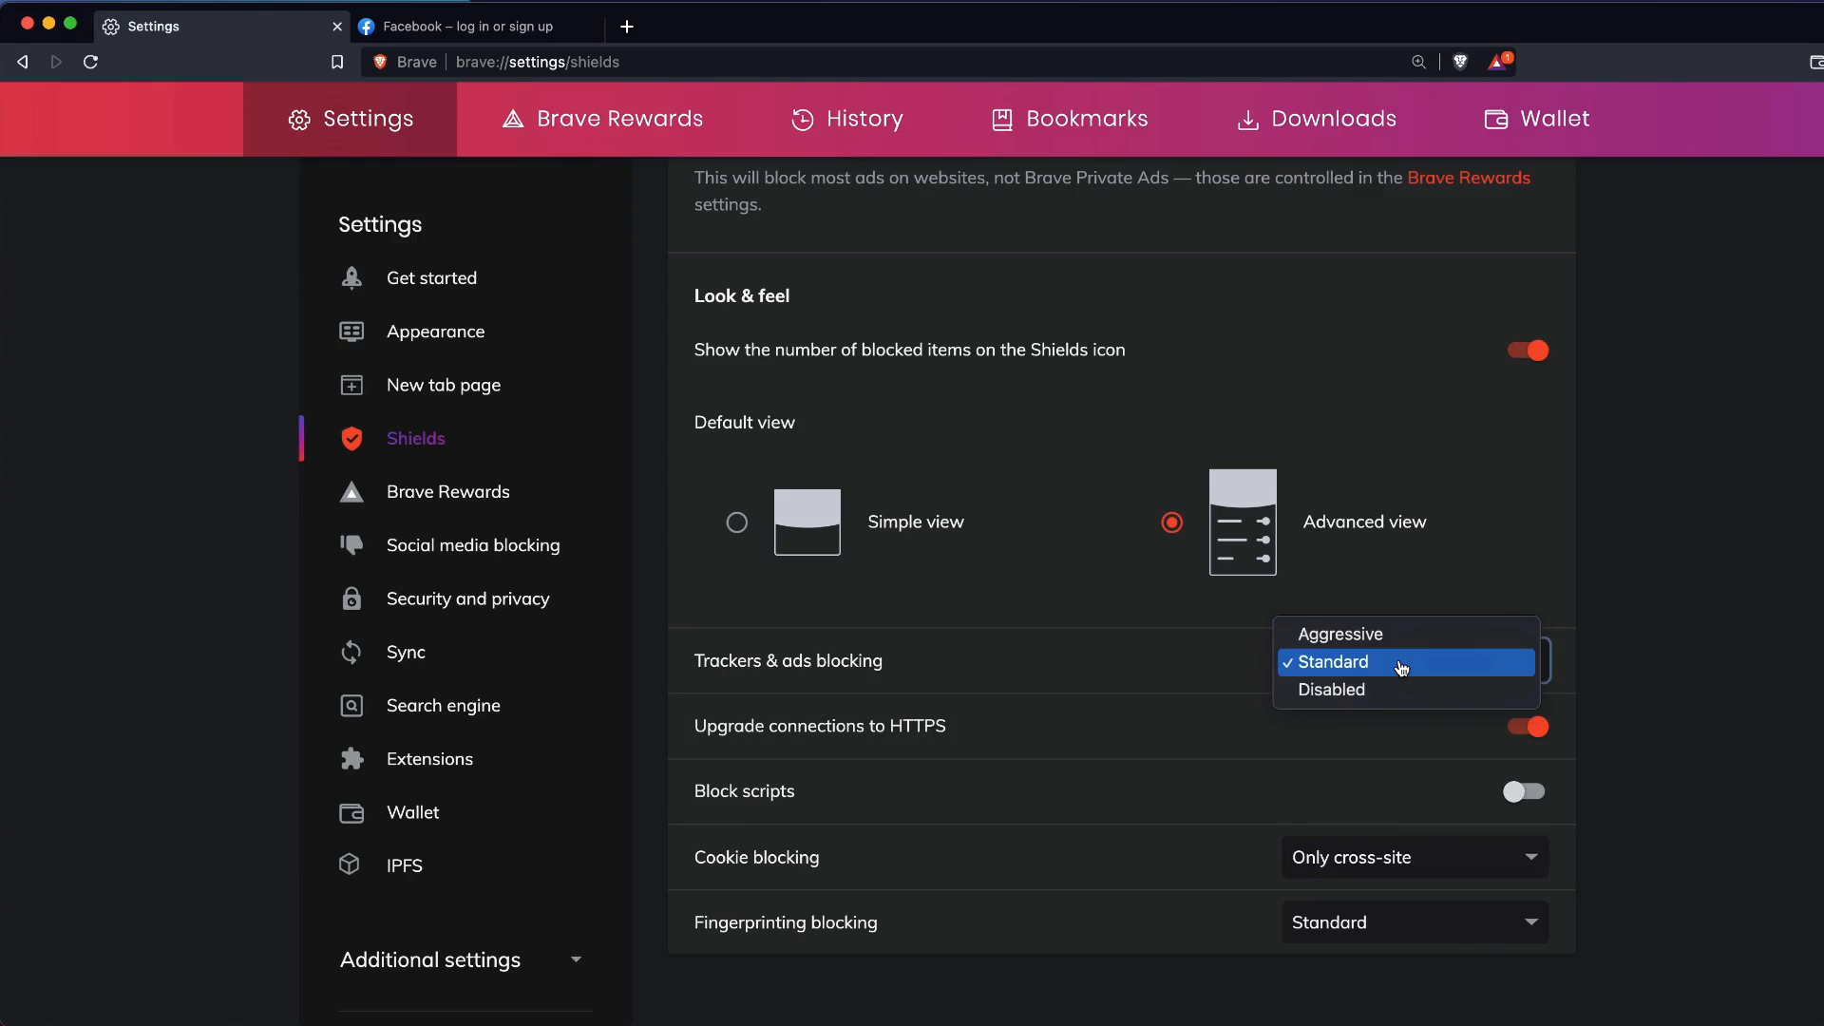
pyautogui.click(1356, 634)
pyautogui.click(1525, 791)
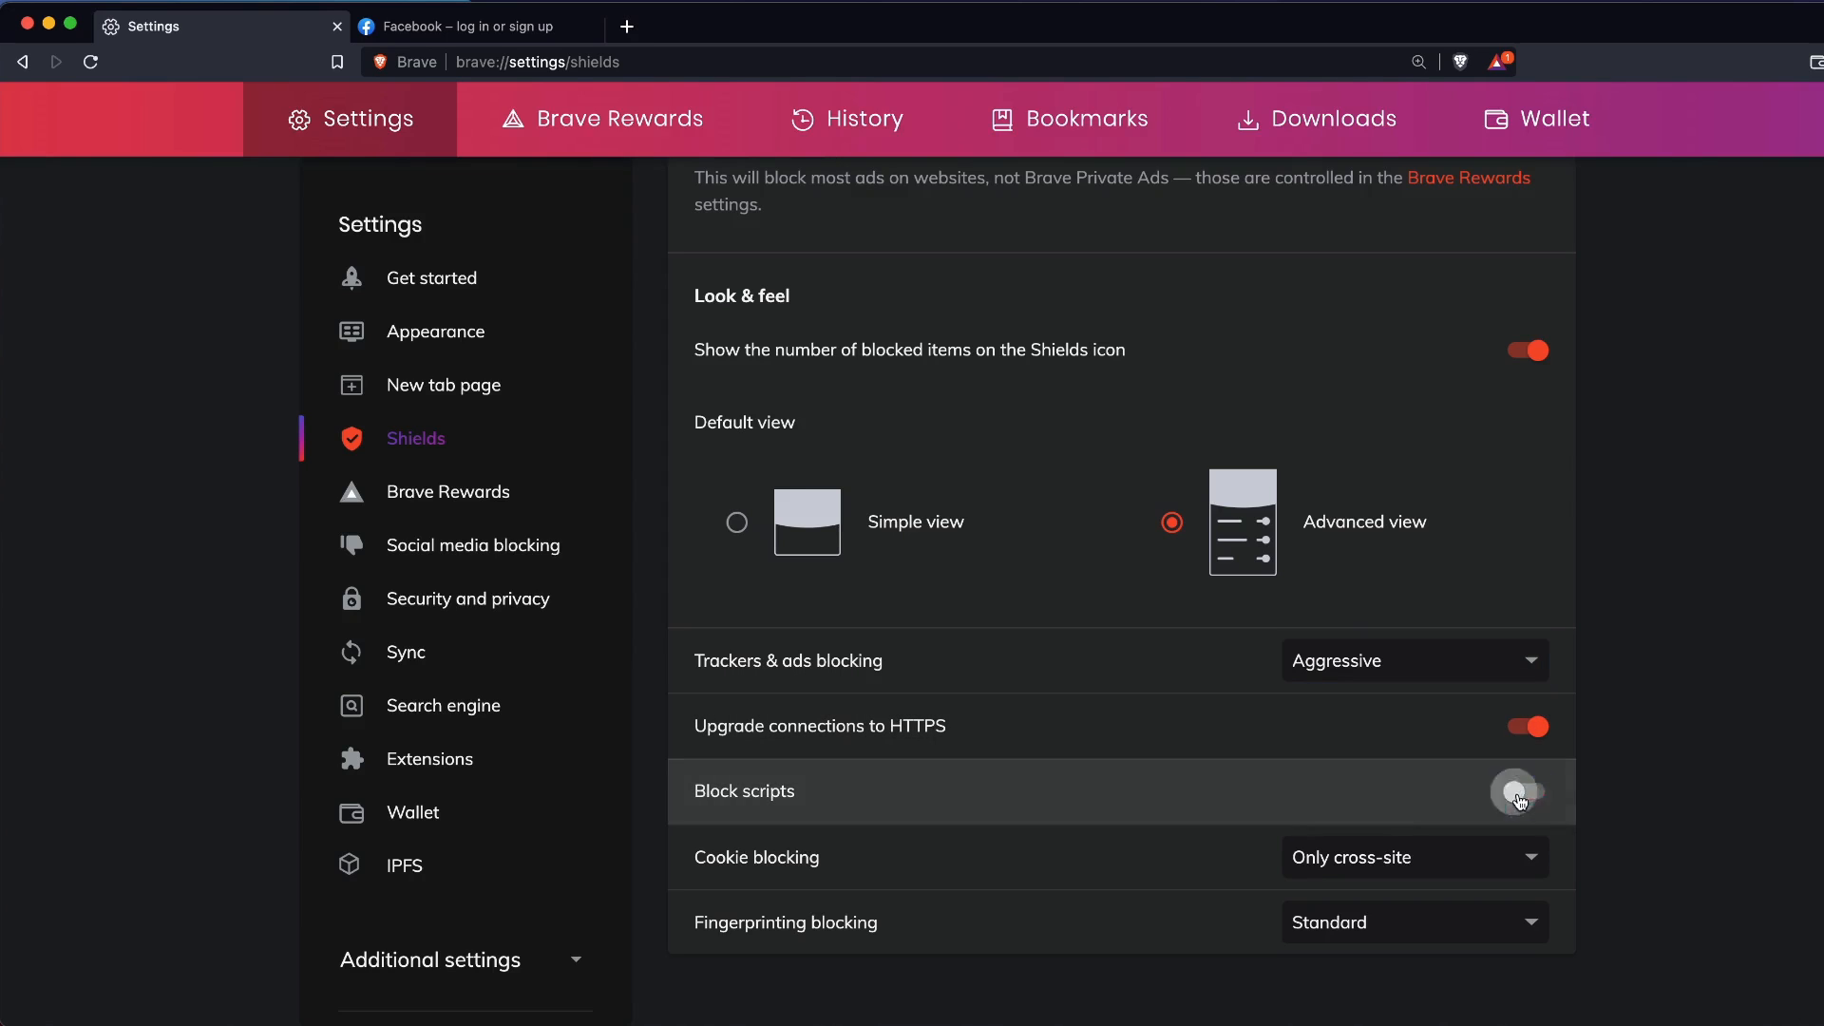
# Keep Cookie blocking at Only cross-site and set Fingerprinting blocking to Strict, may break sites.
pyautogui.click(1435, 863)
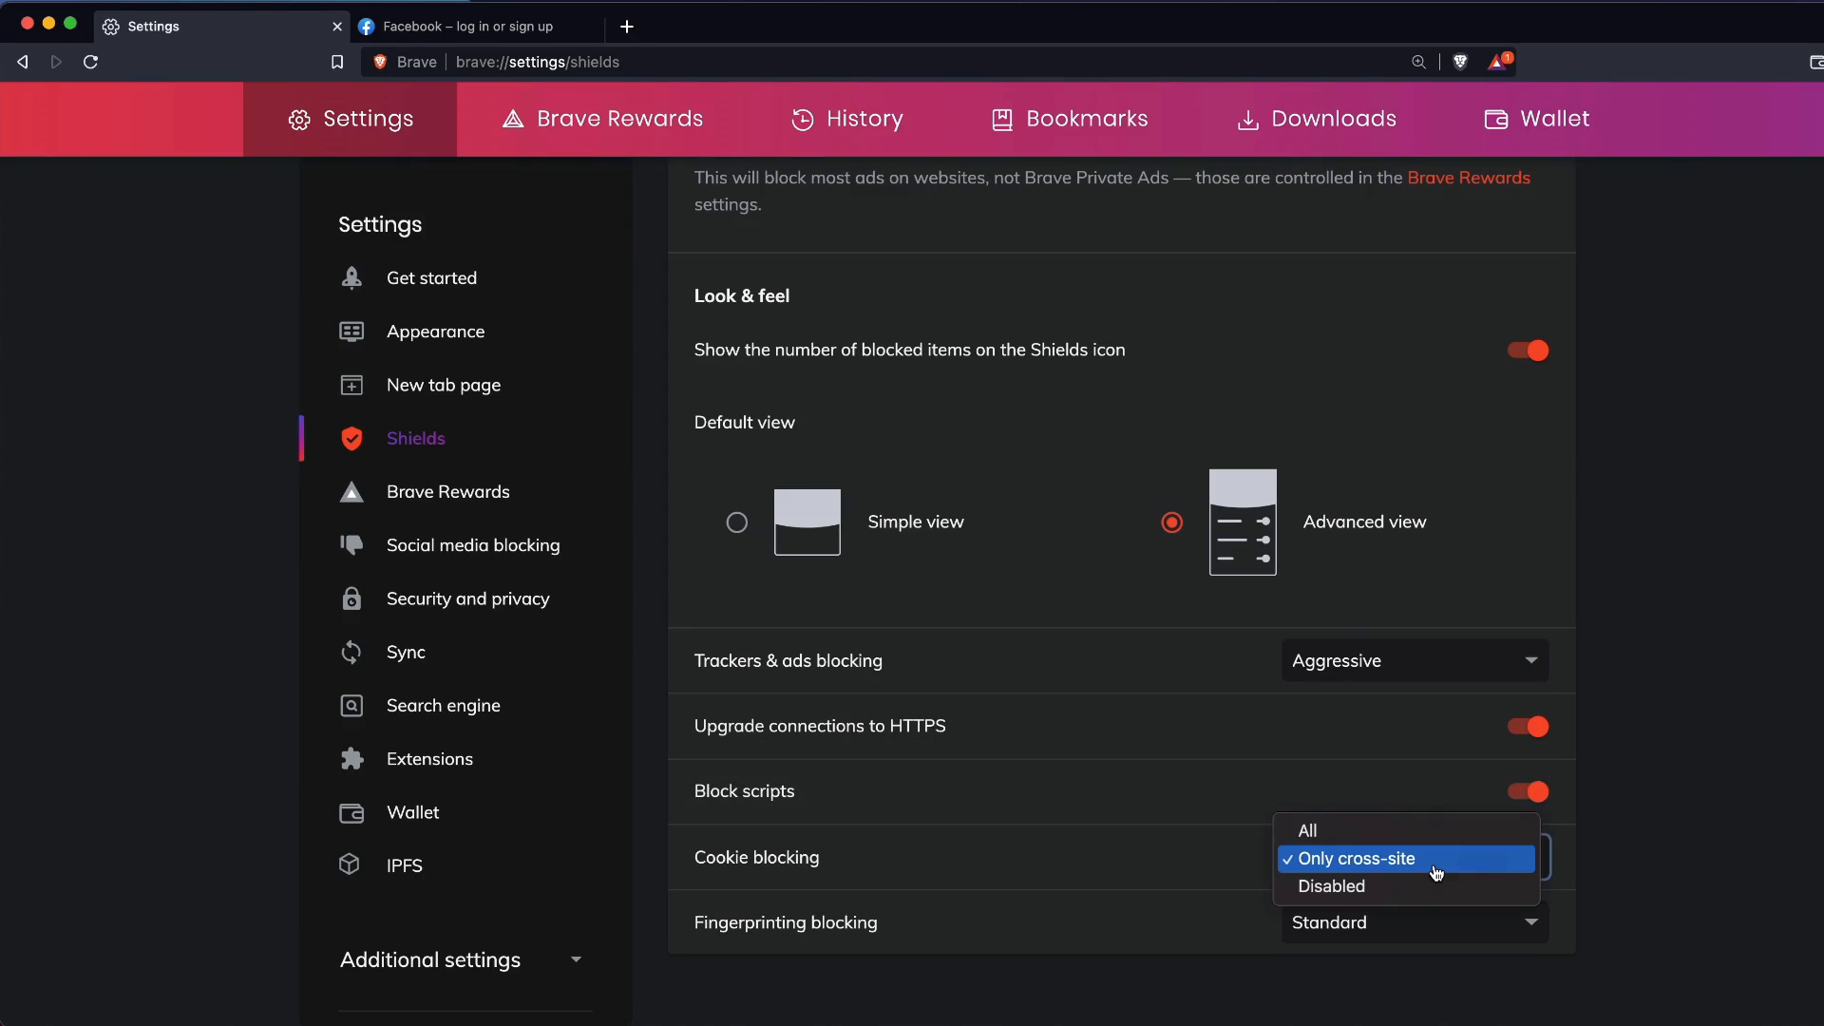
pyautogui.click(1359, 861)
pyautogui.click(1362, 923)
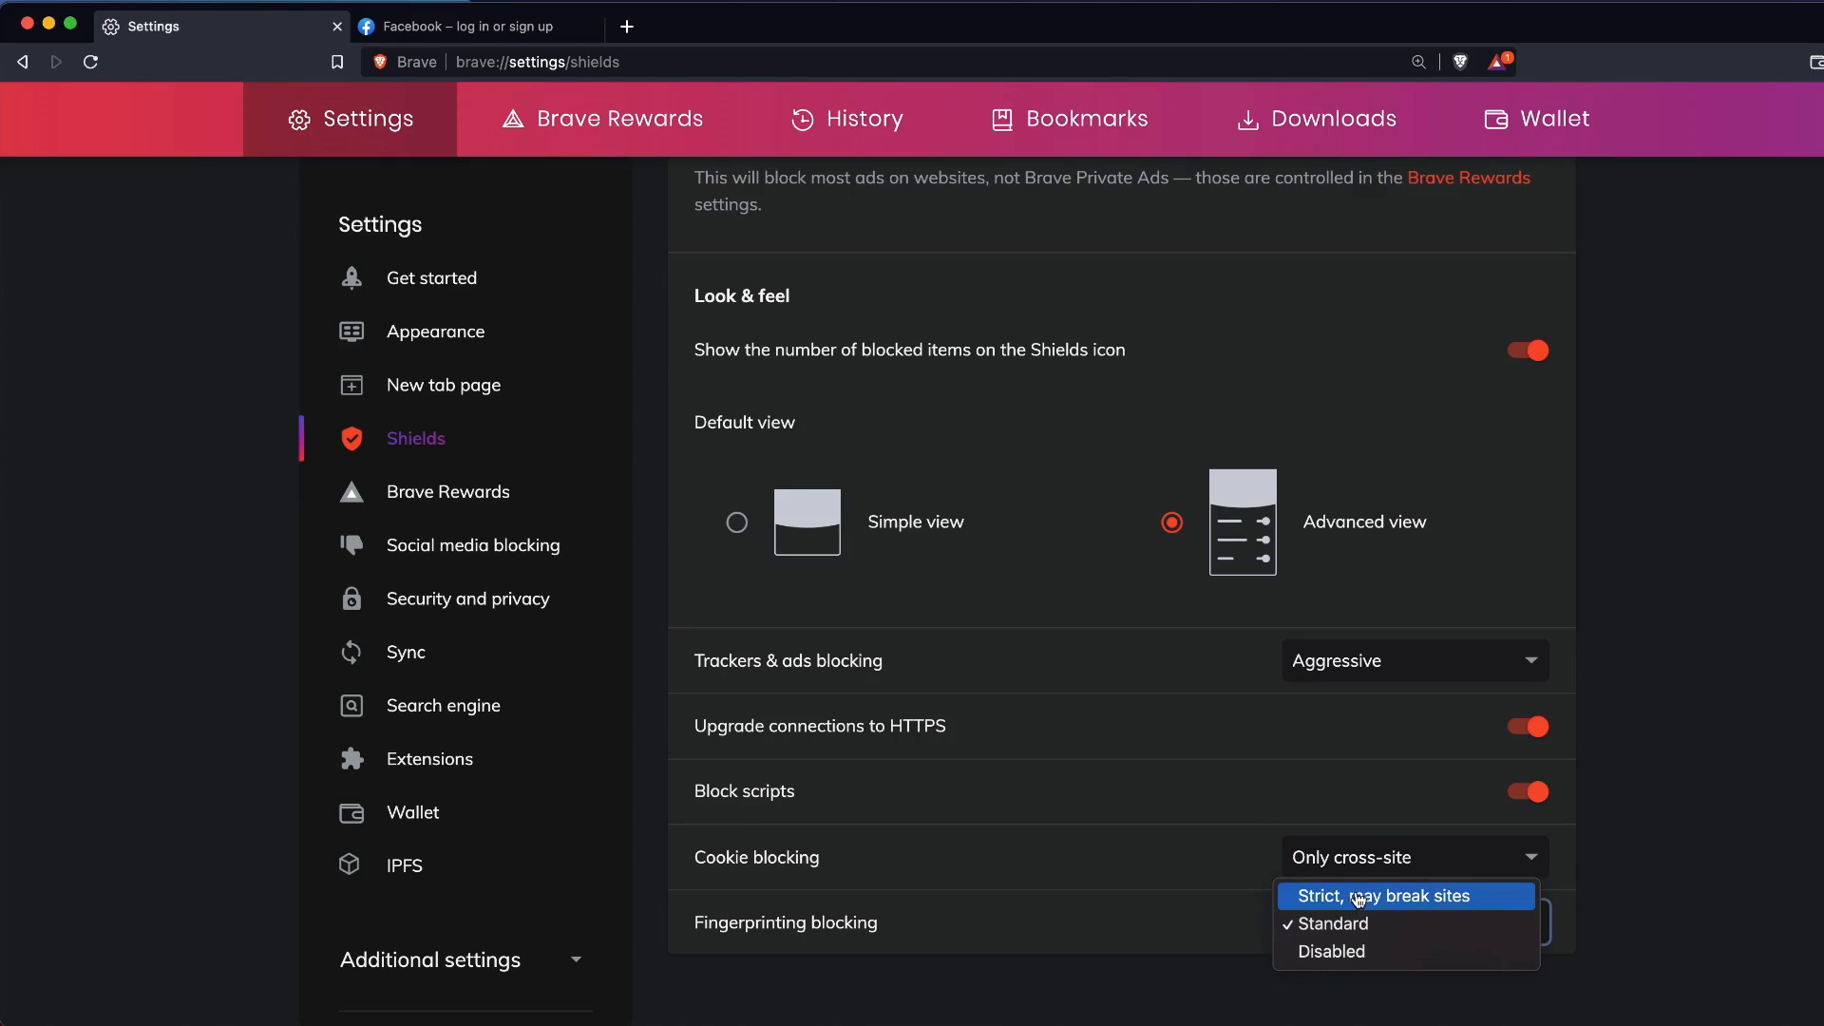
pyautogui.click(1358, 898)
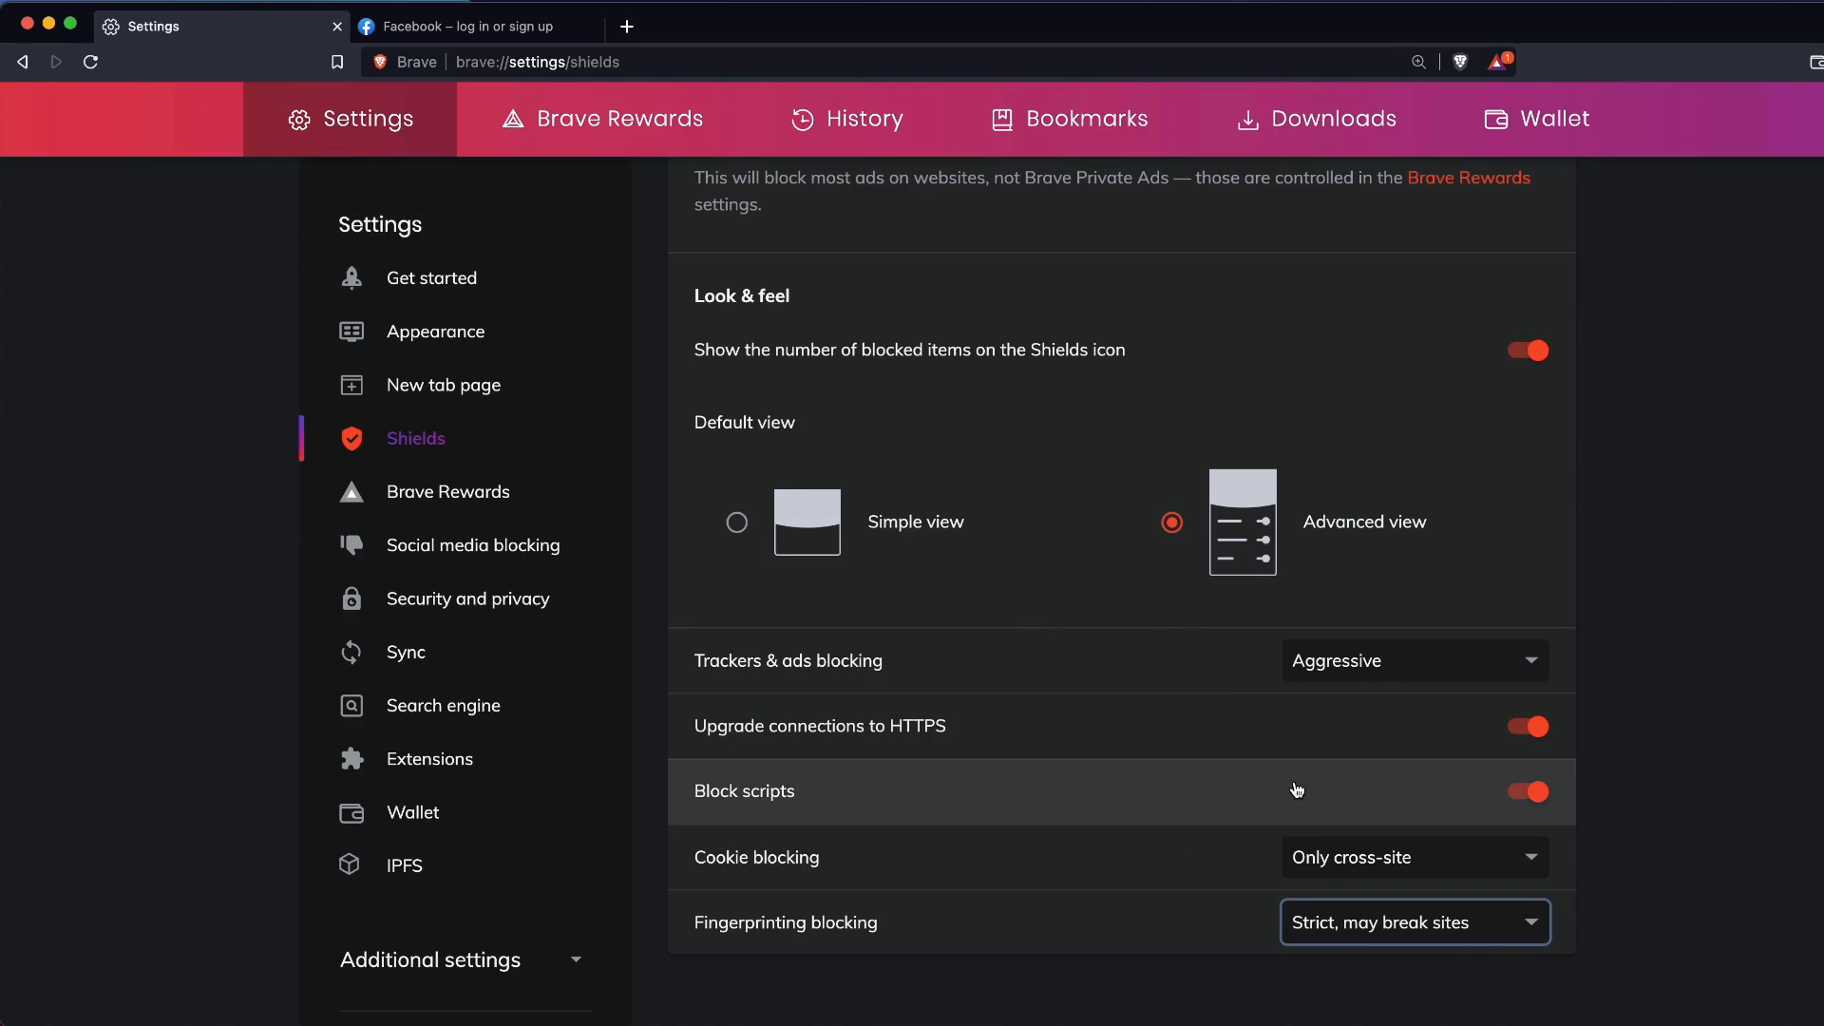
# Reload the Facebook page and inspect the list of blocked scripts in its Shields panel.
pyautogui.click(499, 29)
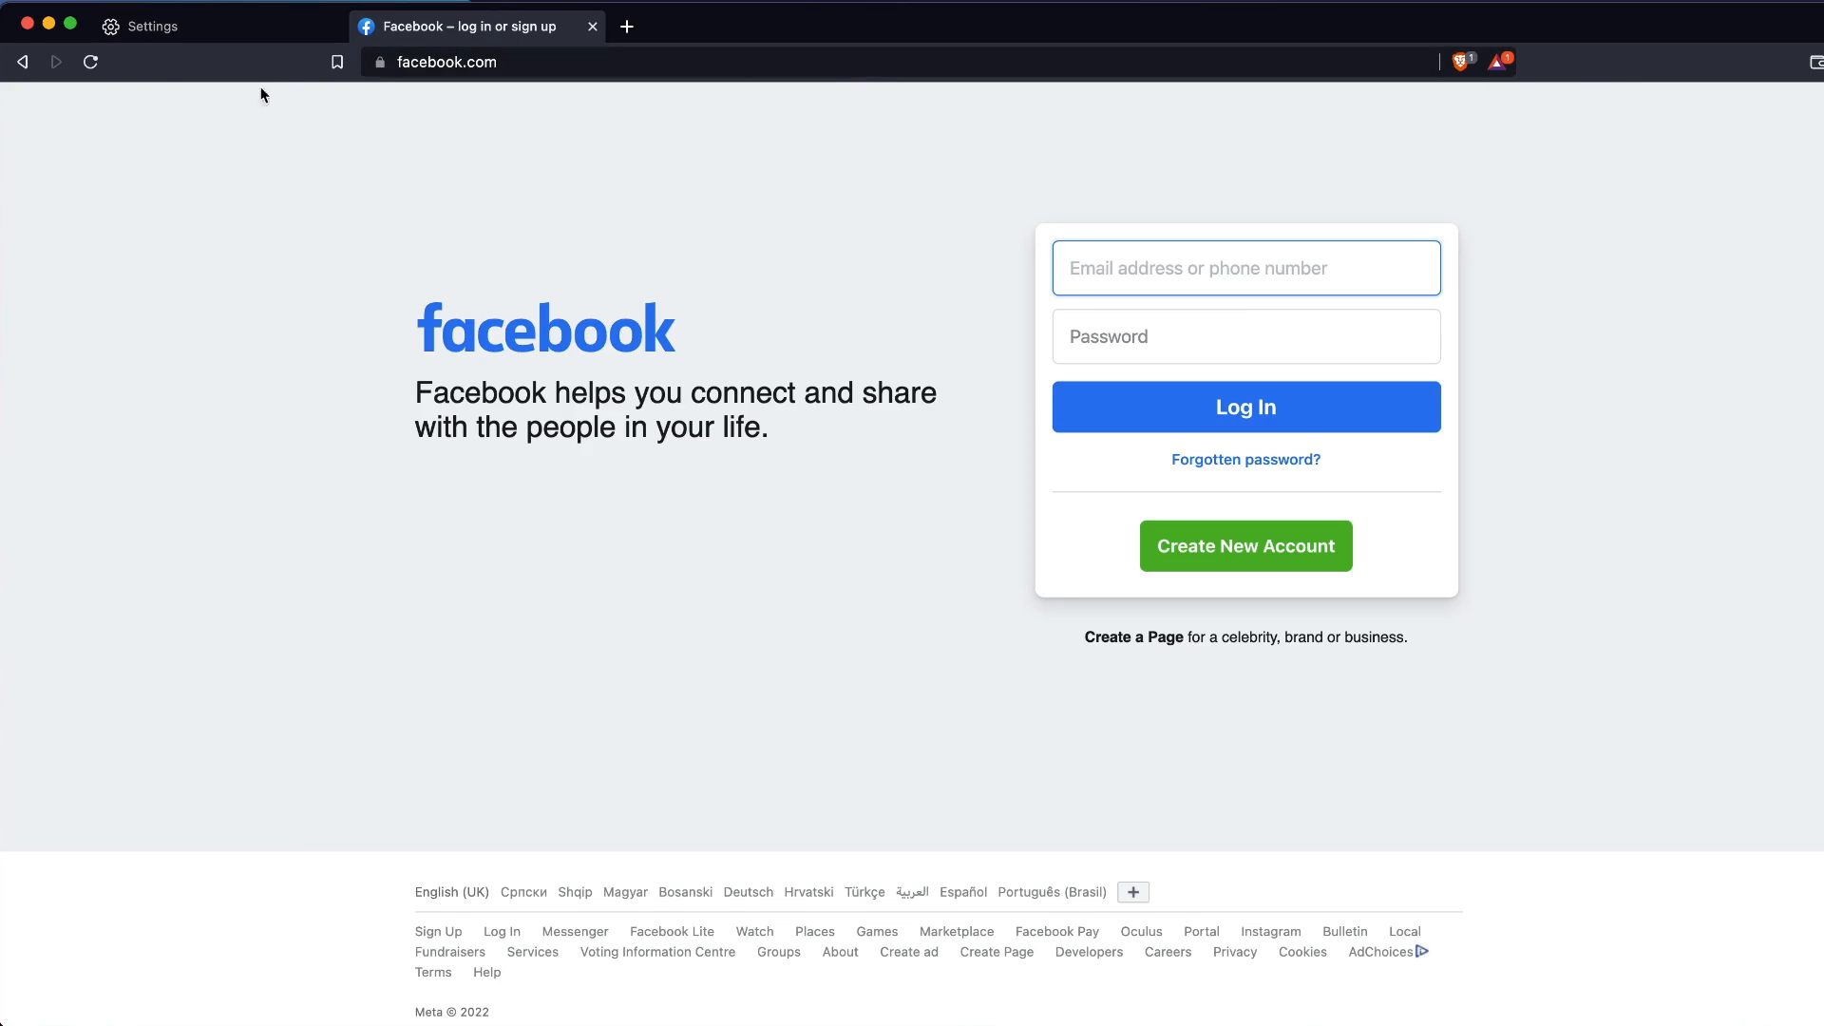
pyautogui.click(90, 61)
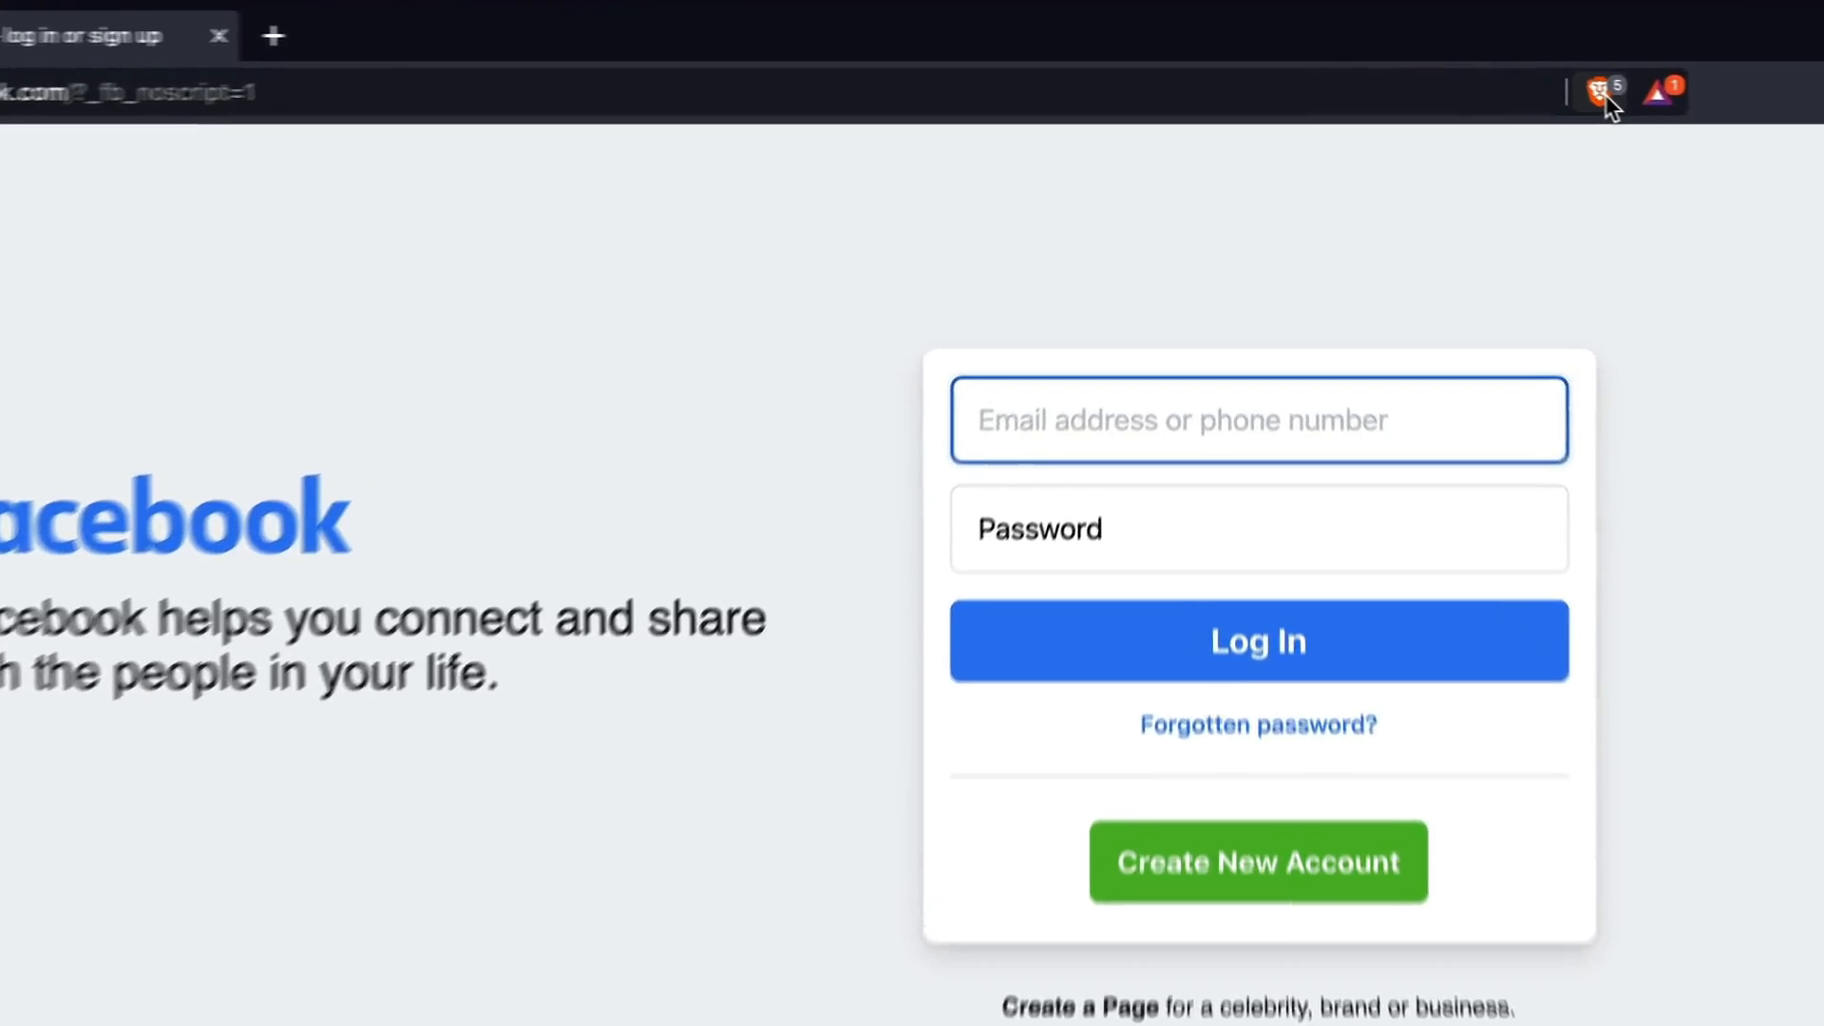
pyautogui.click(1460, 62)
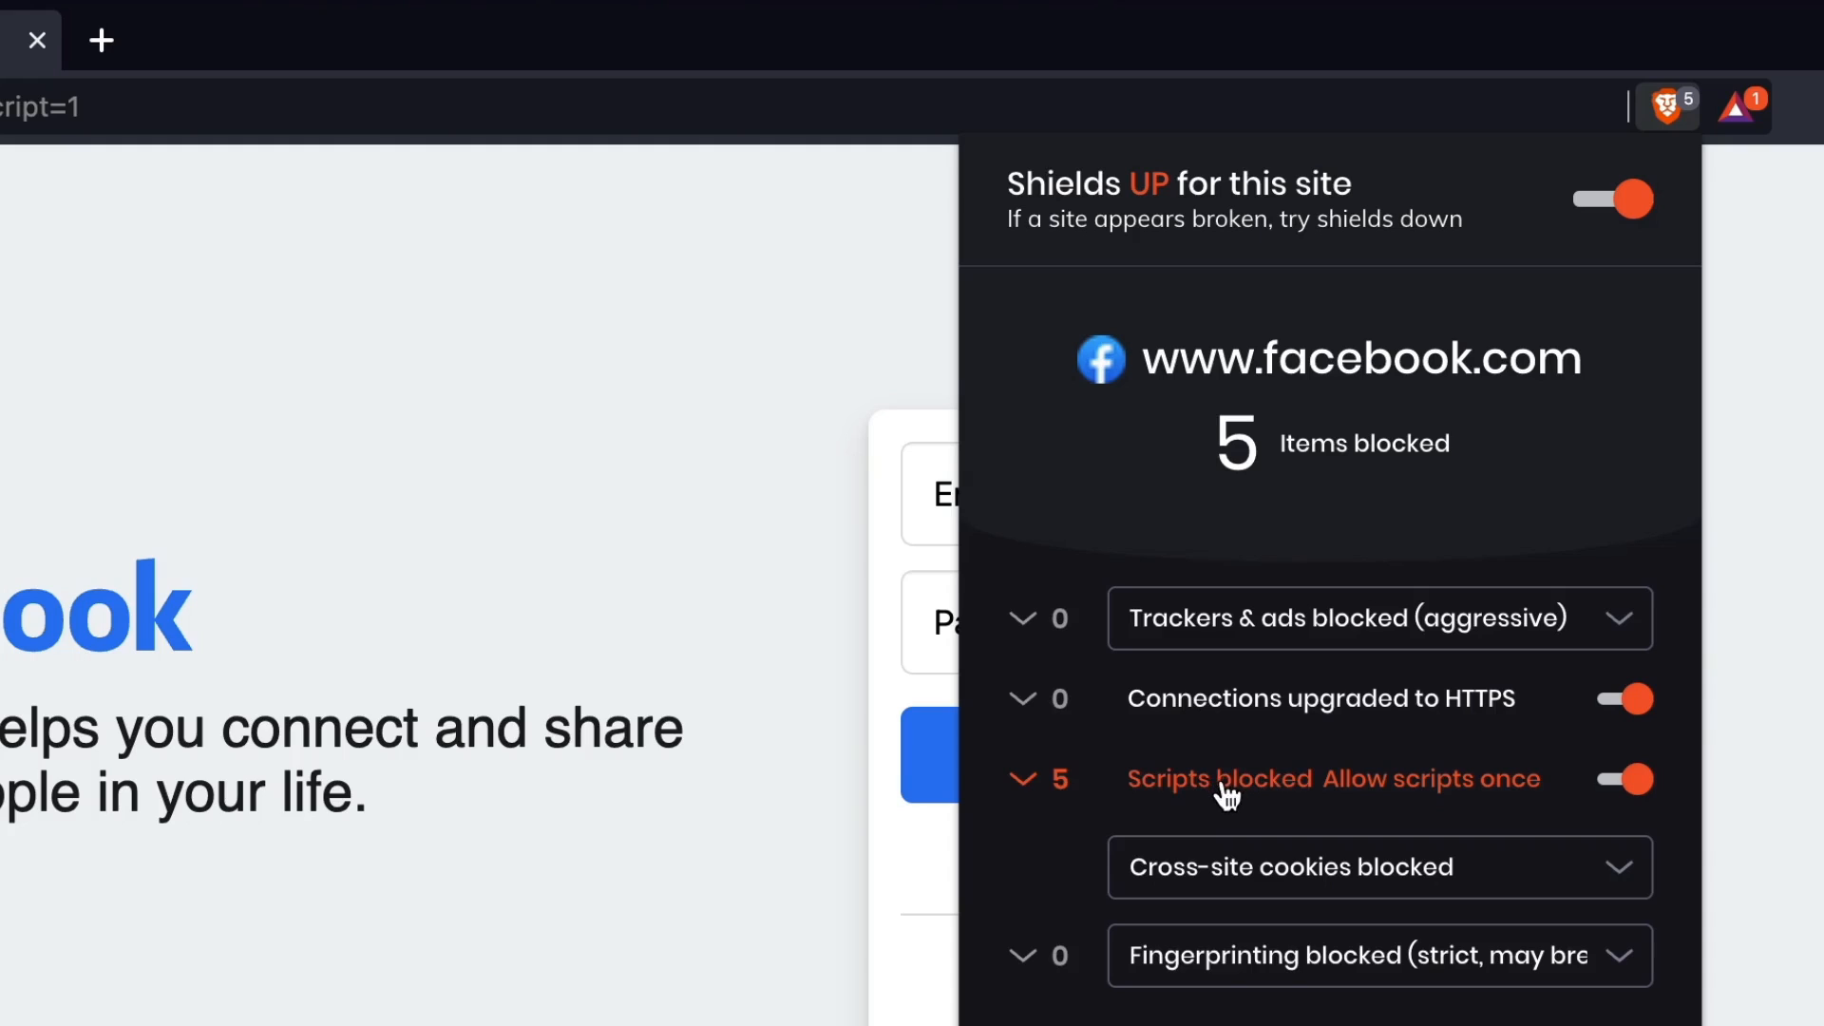
pyautogui.click(1022, 780)
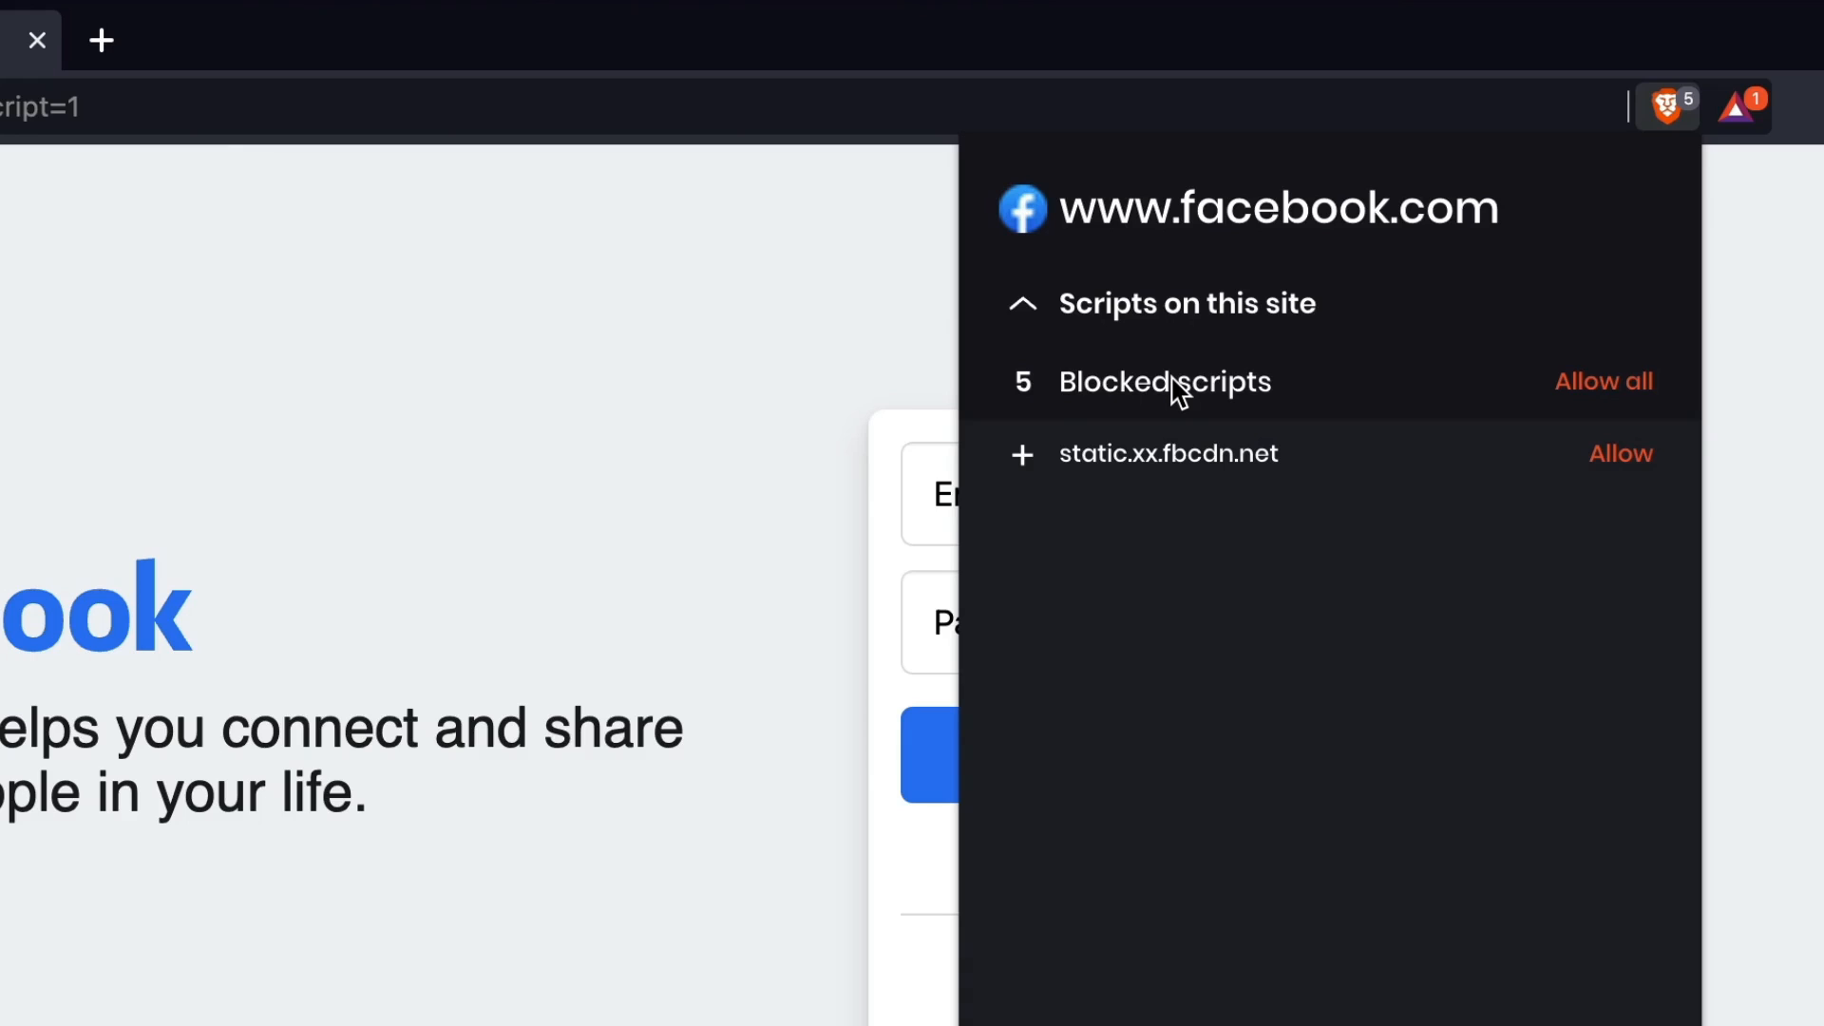
pyautogui.click(1425, 1024)
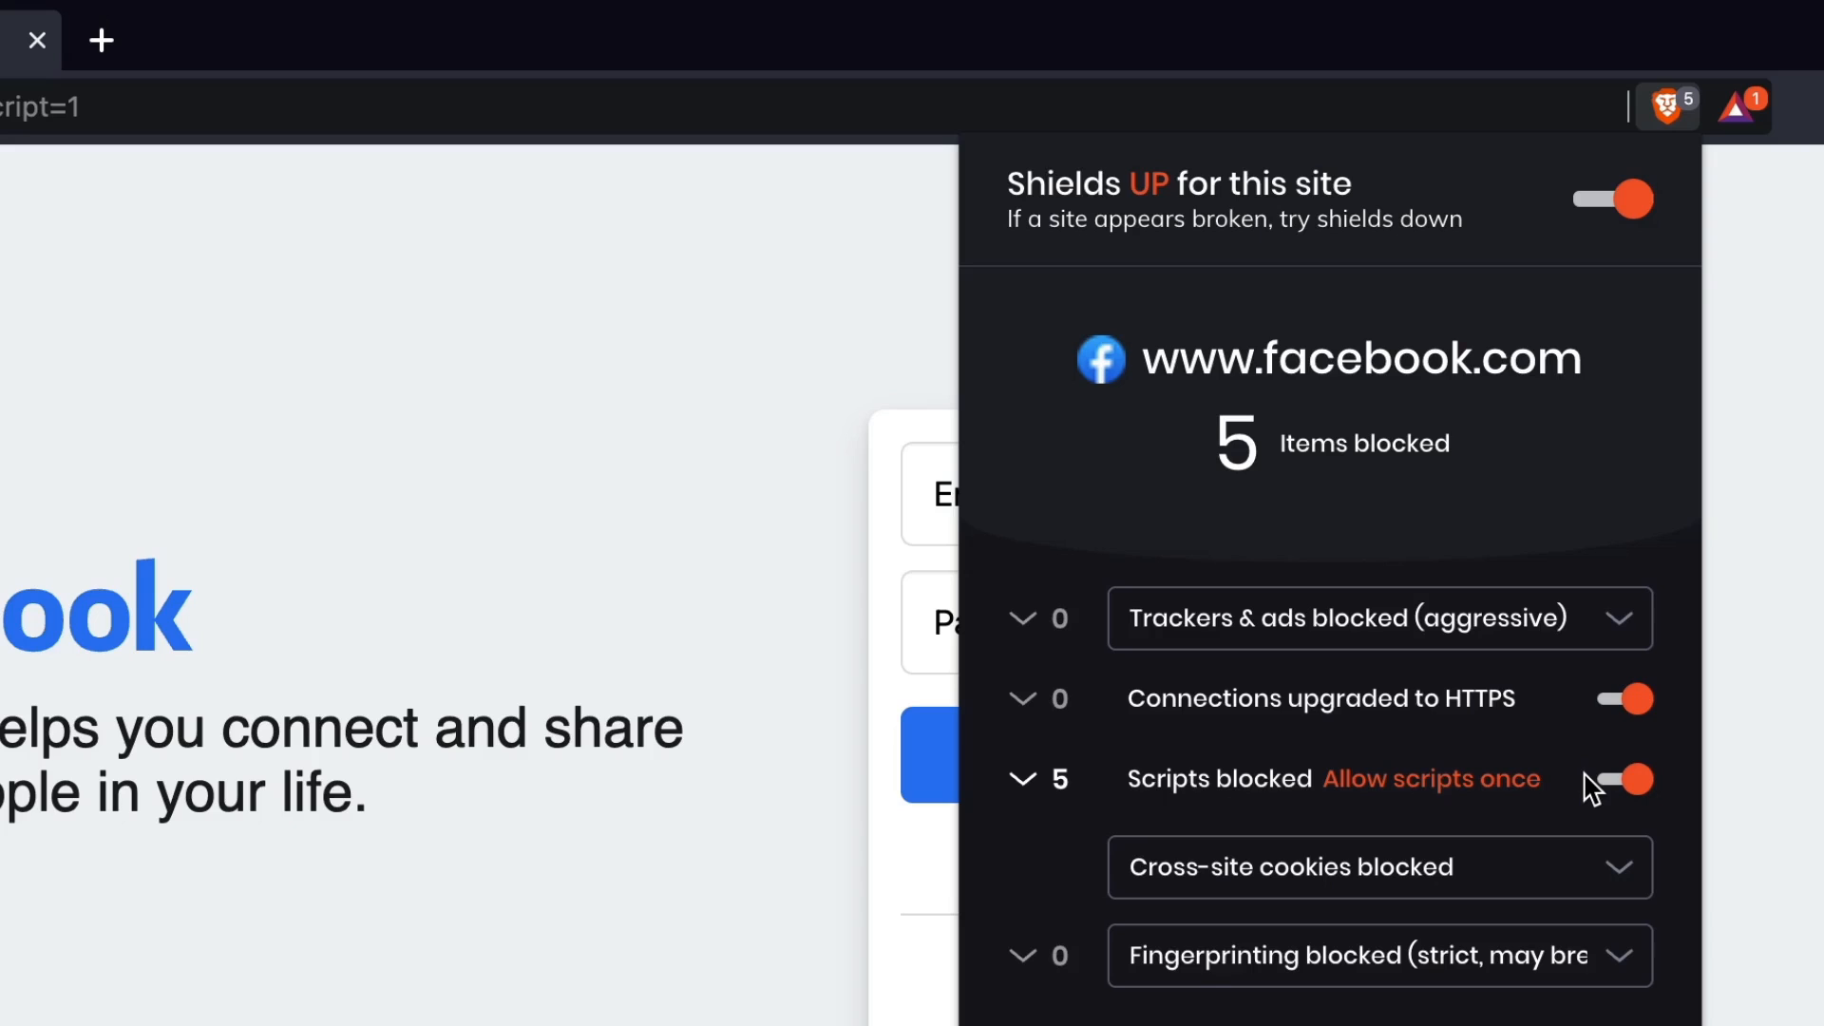
pyautogui.click(754, 591)
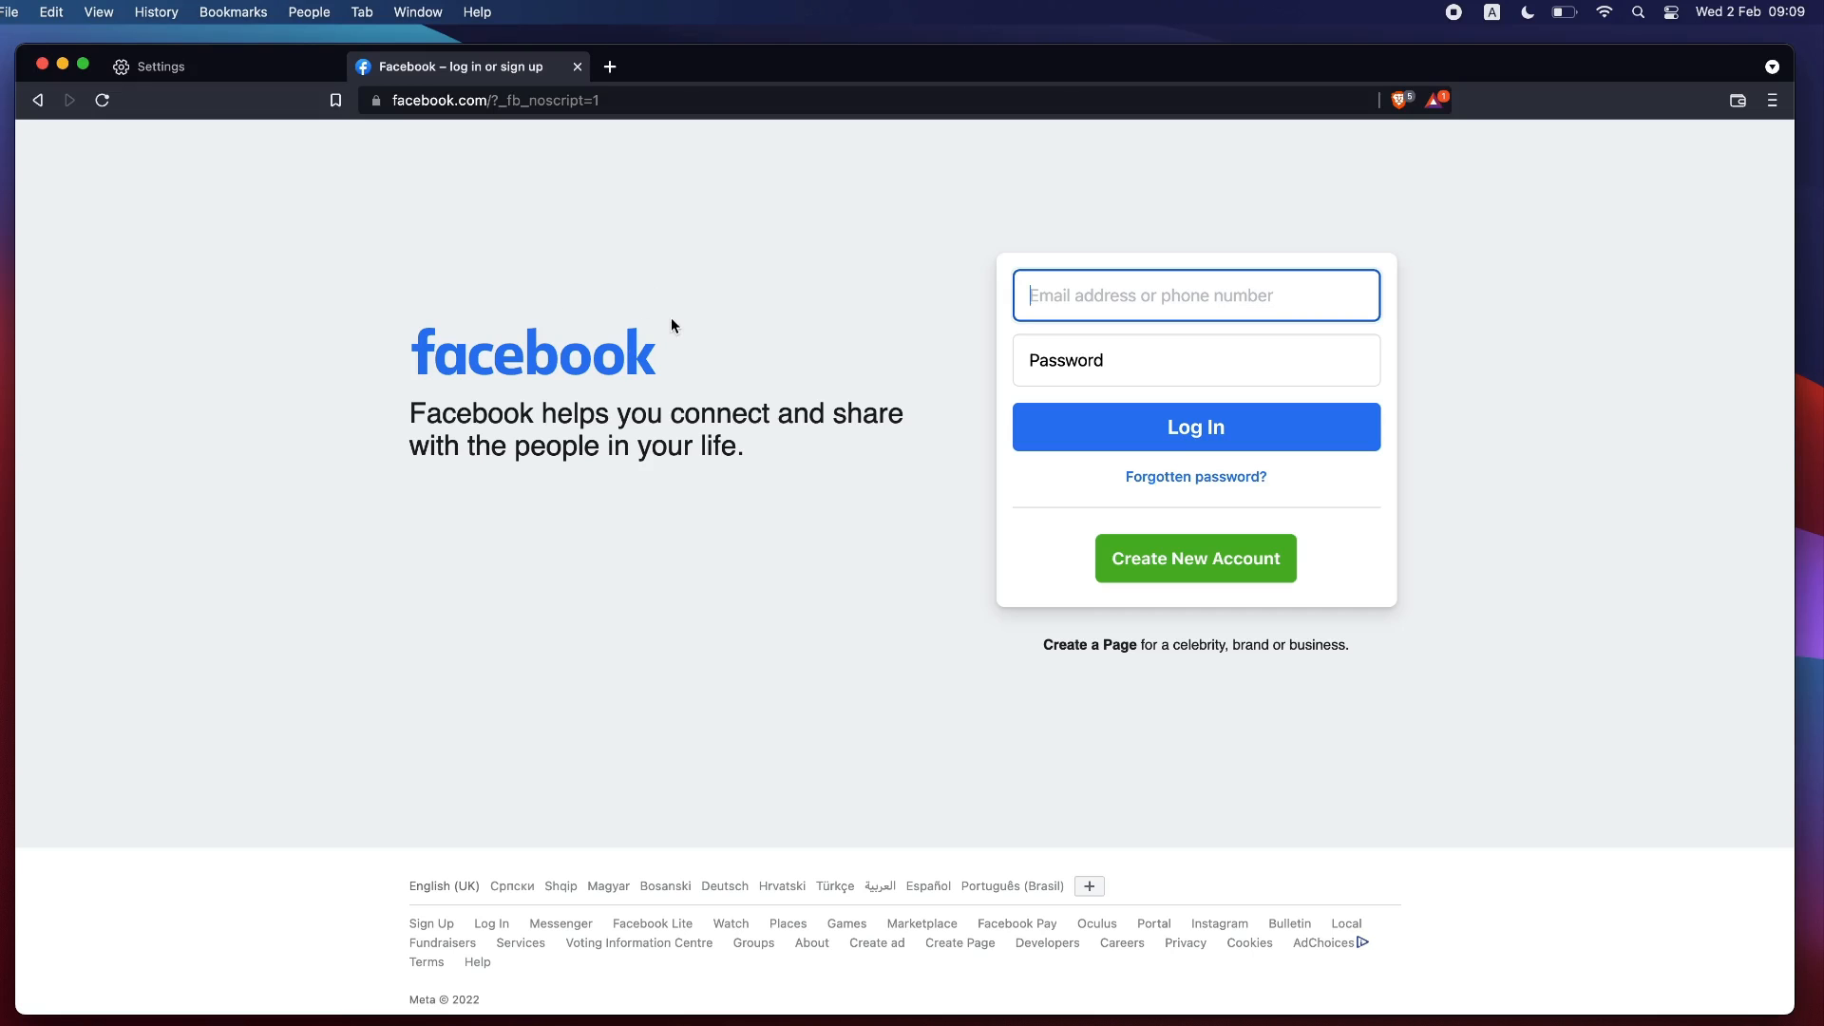
# Open cnn.com in a new tab.
pyautogui.click(610, 67)
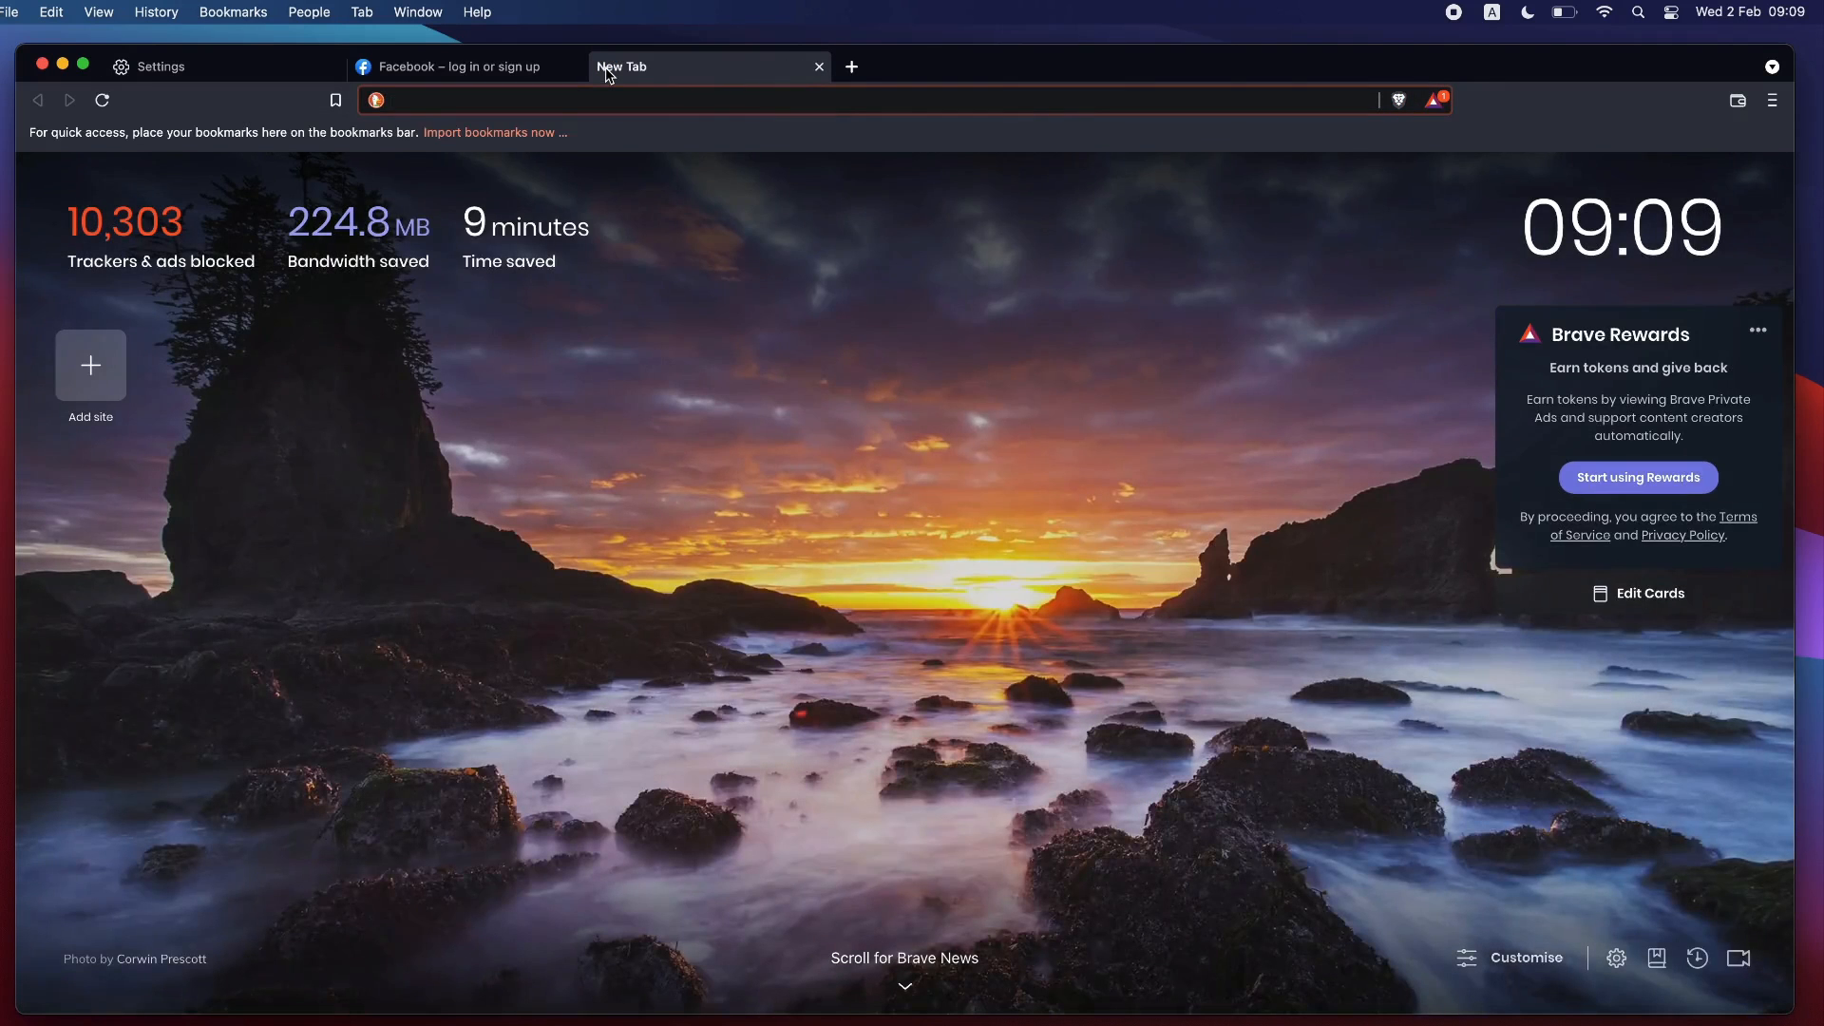
pyautogui.write('cnn.com')
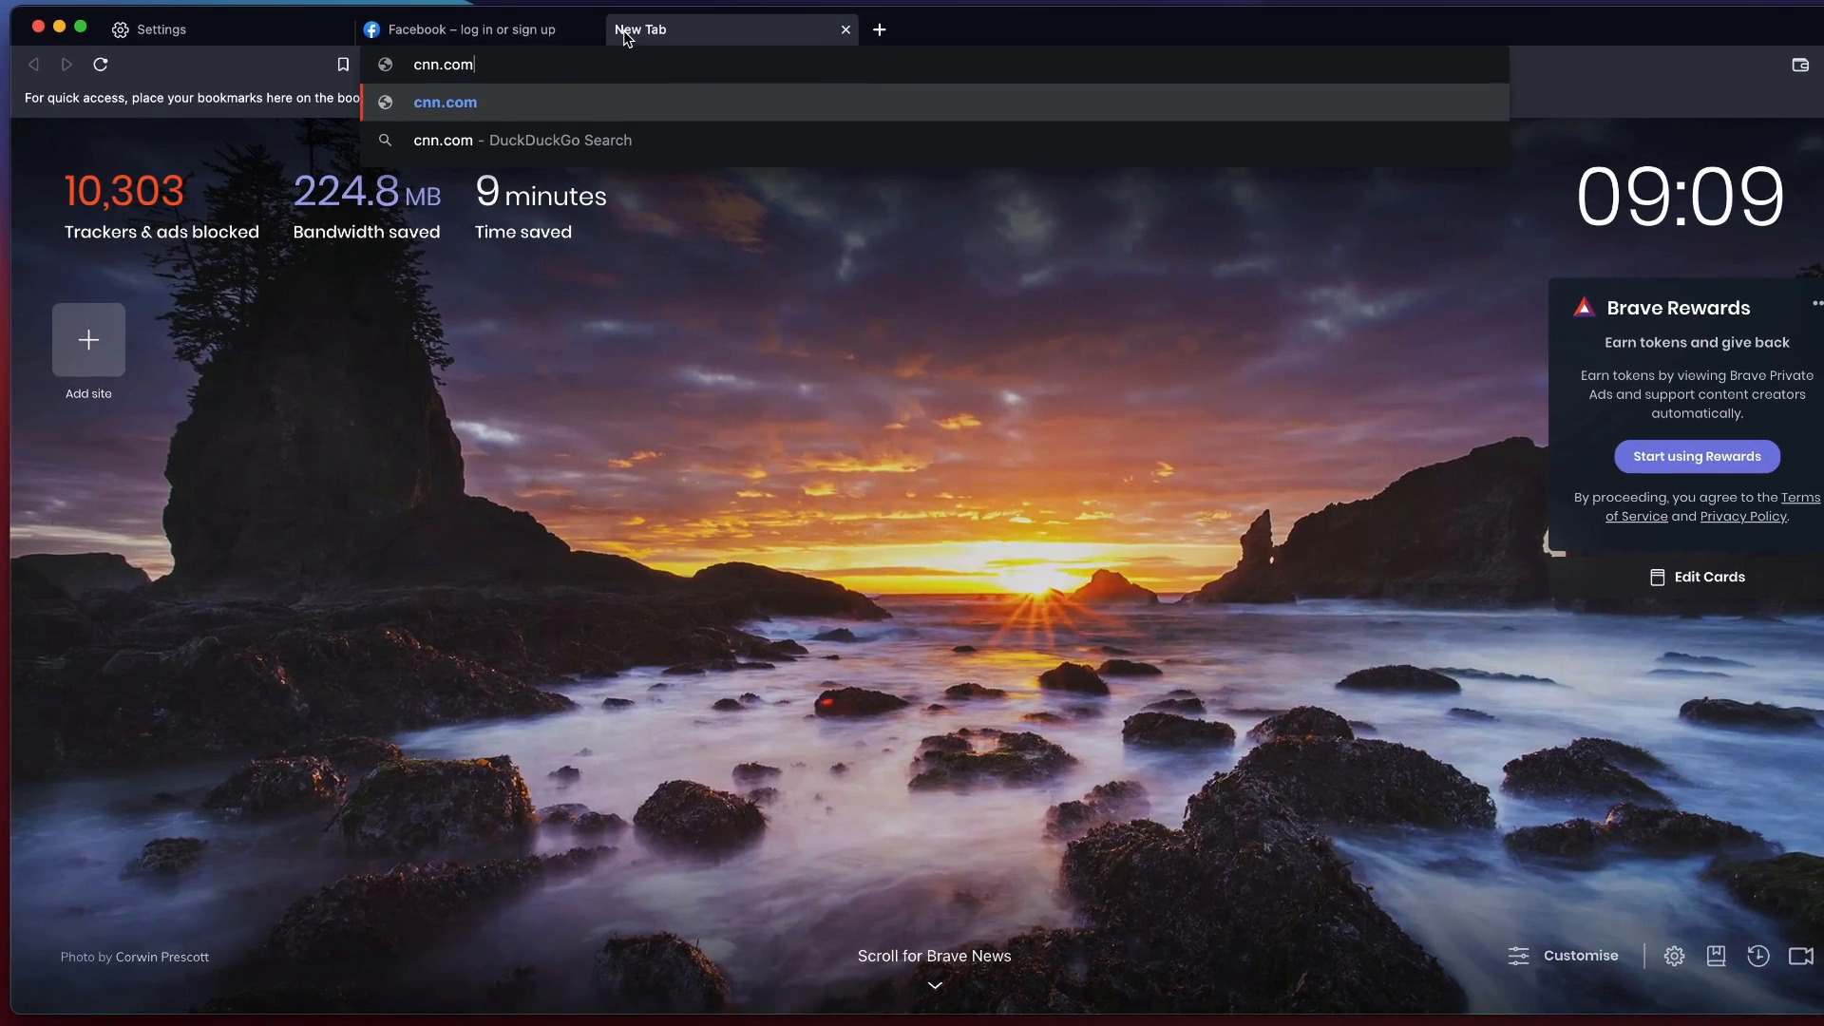
pyautogui.press('Return')
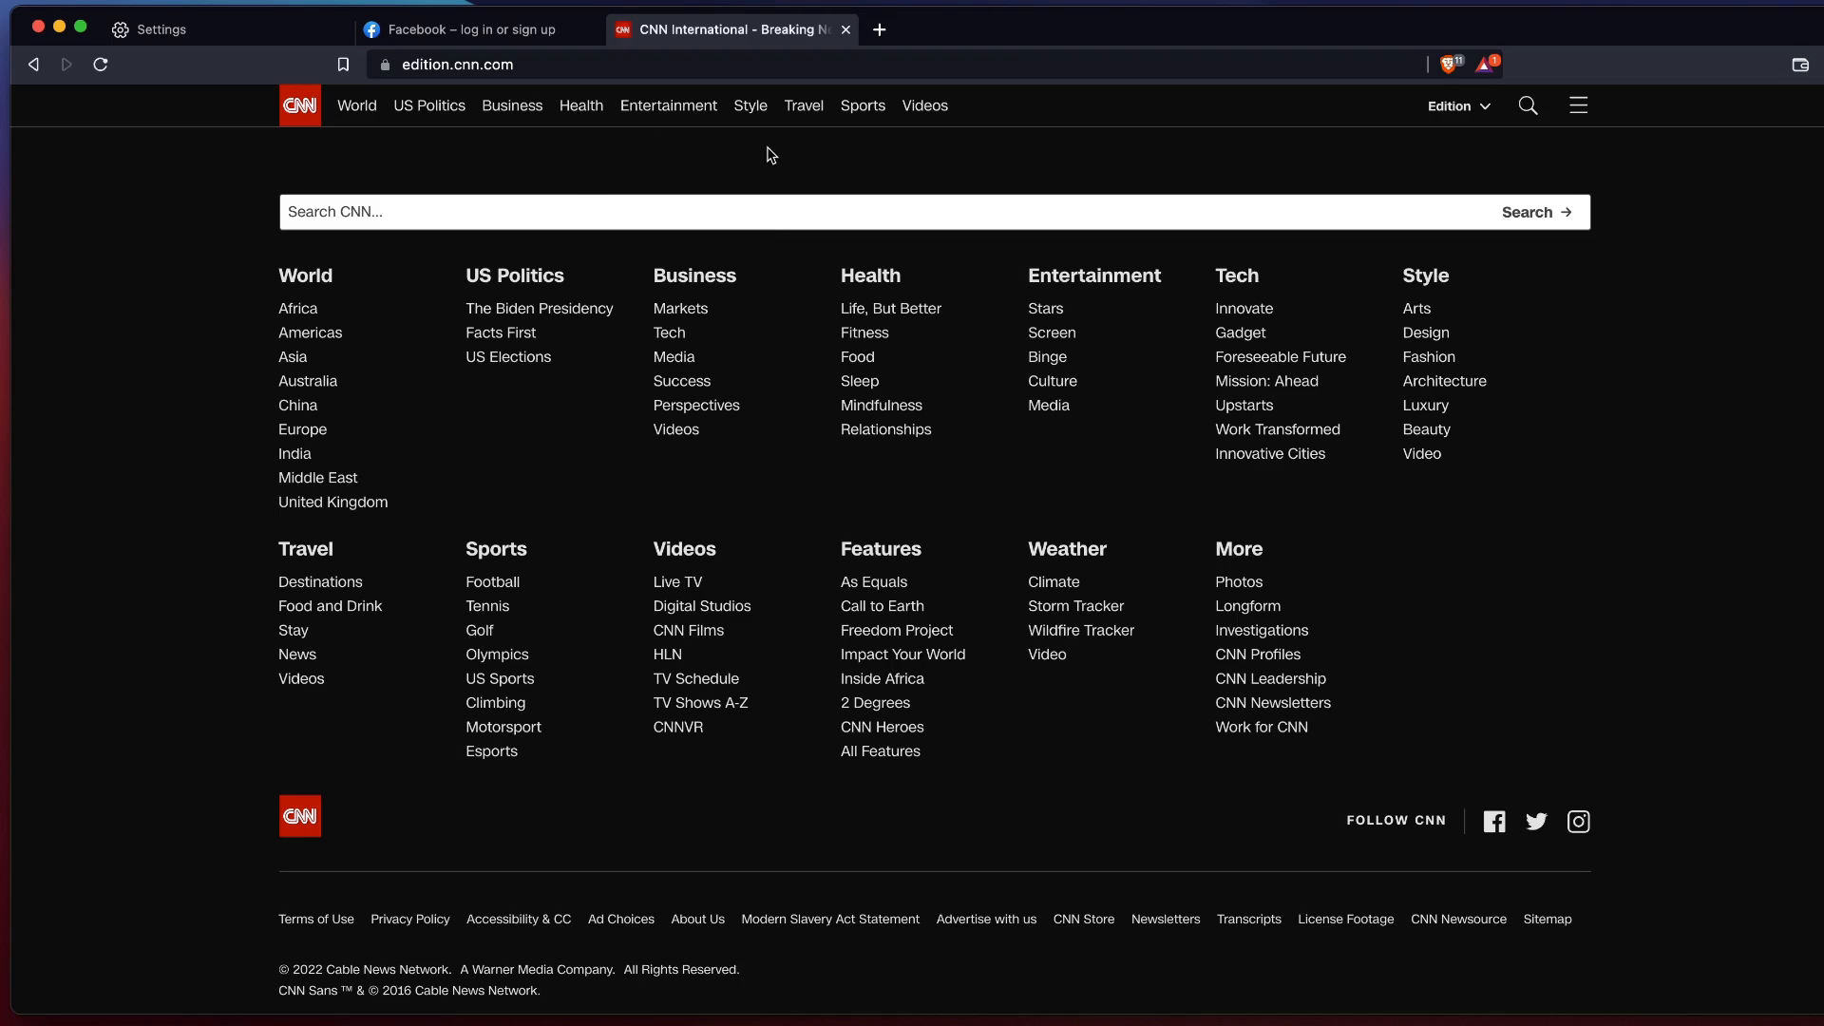
# For the CNN site, set trackers & ads blocking to standard and allow scripts in the Shields panel.
pyautogui.click(1448, 64)
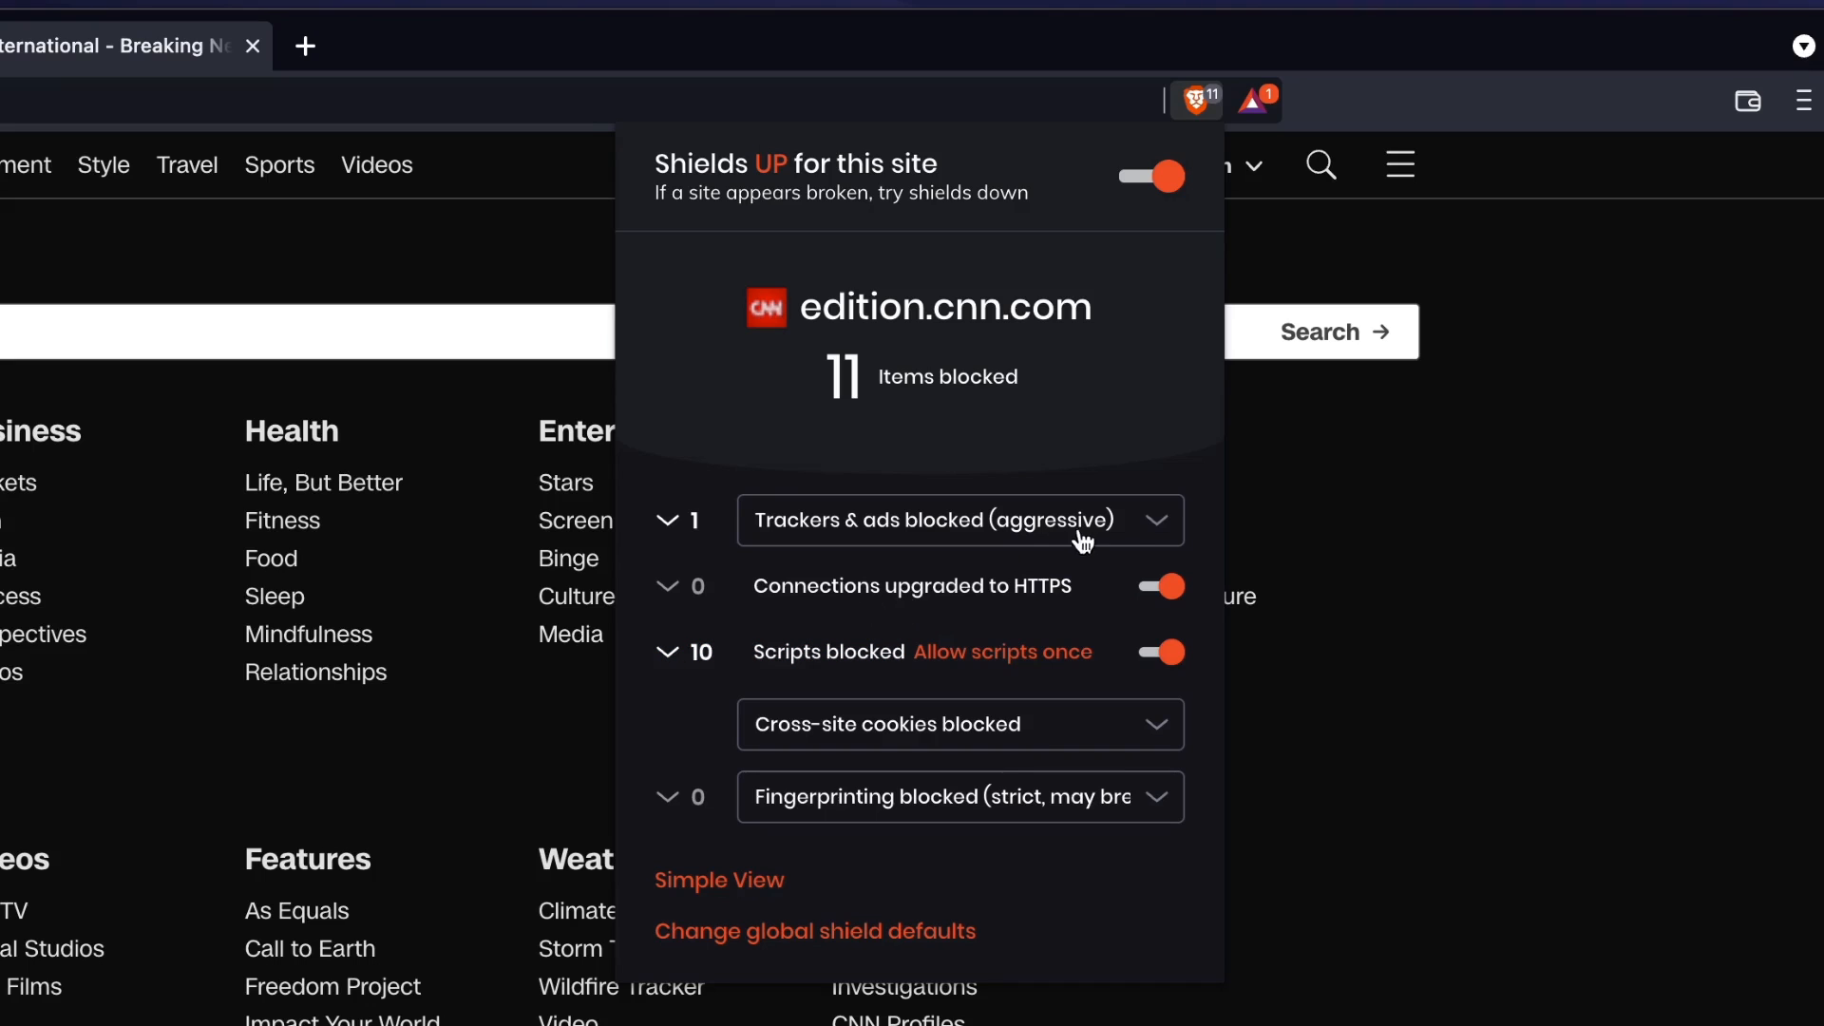
pyautogui.click(1132, 532)
pyautogui.click(977, 561)
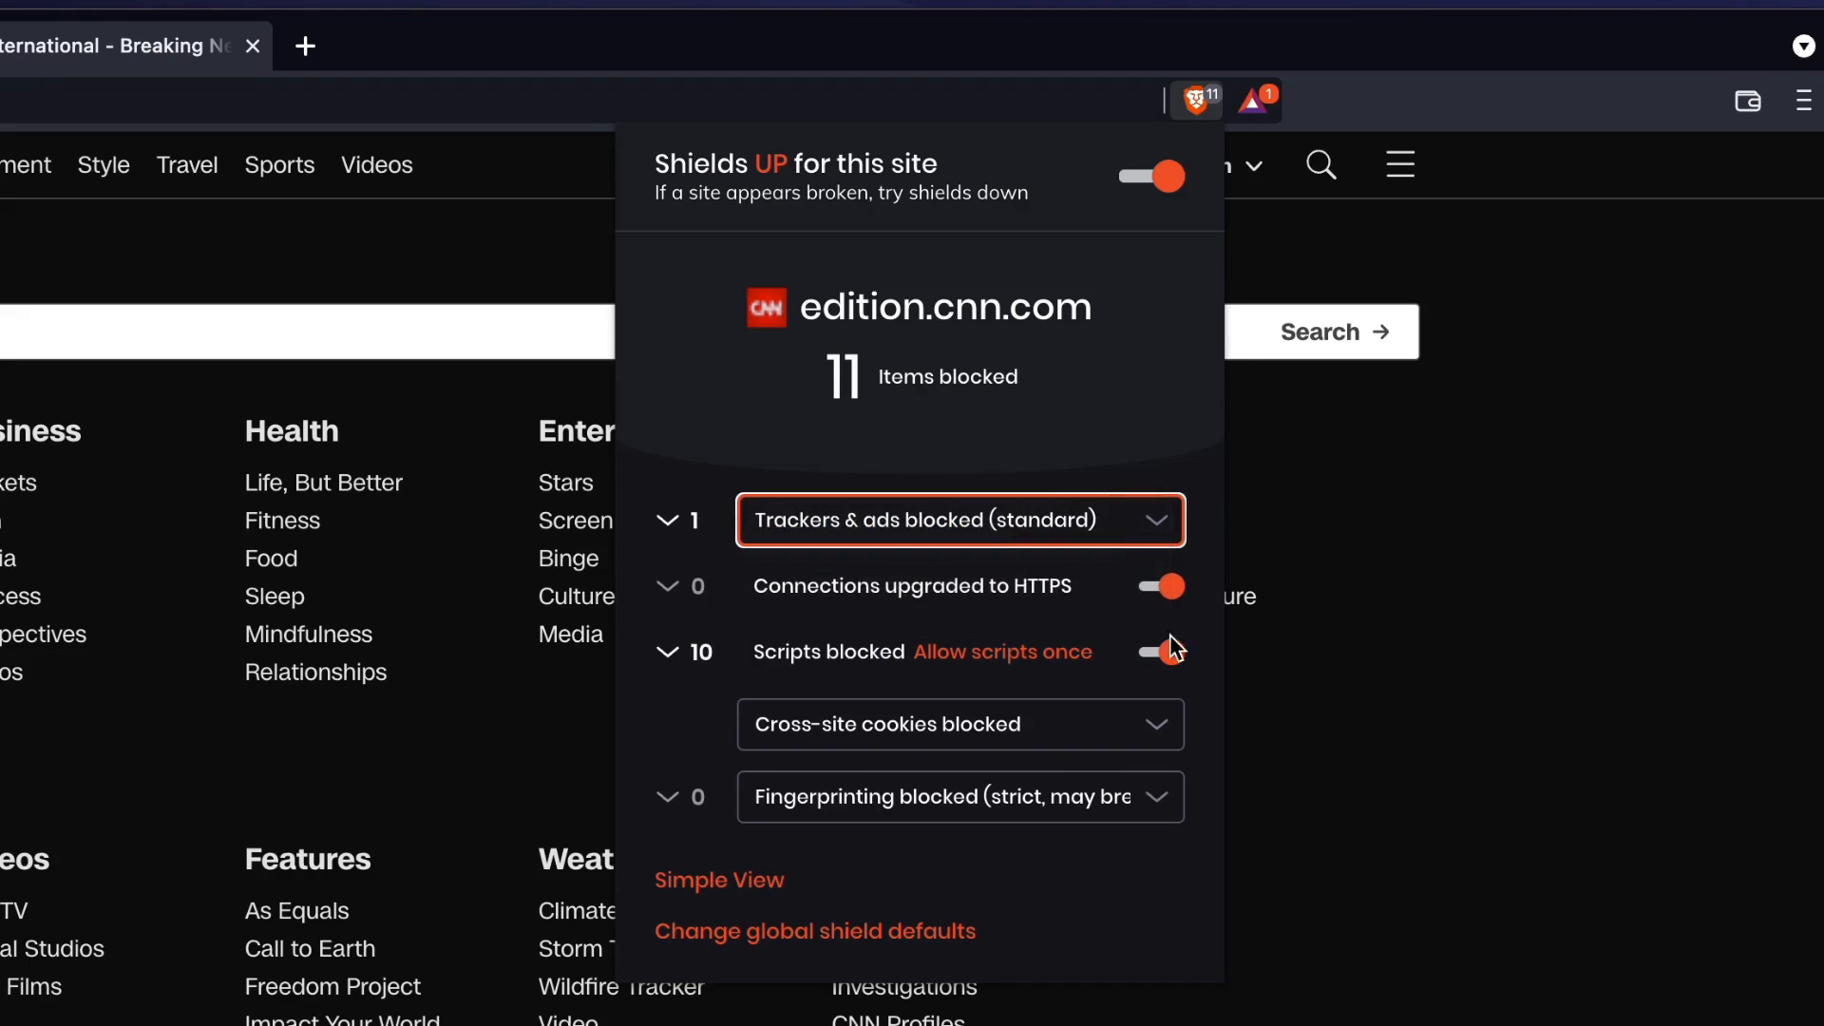
pyautogui.click(1164, 655)
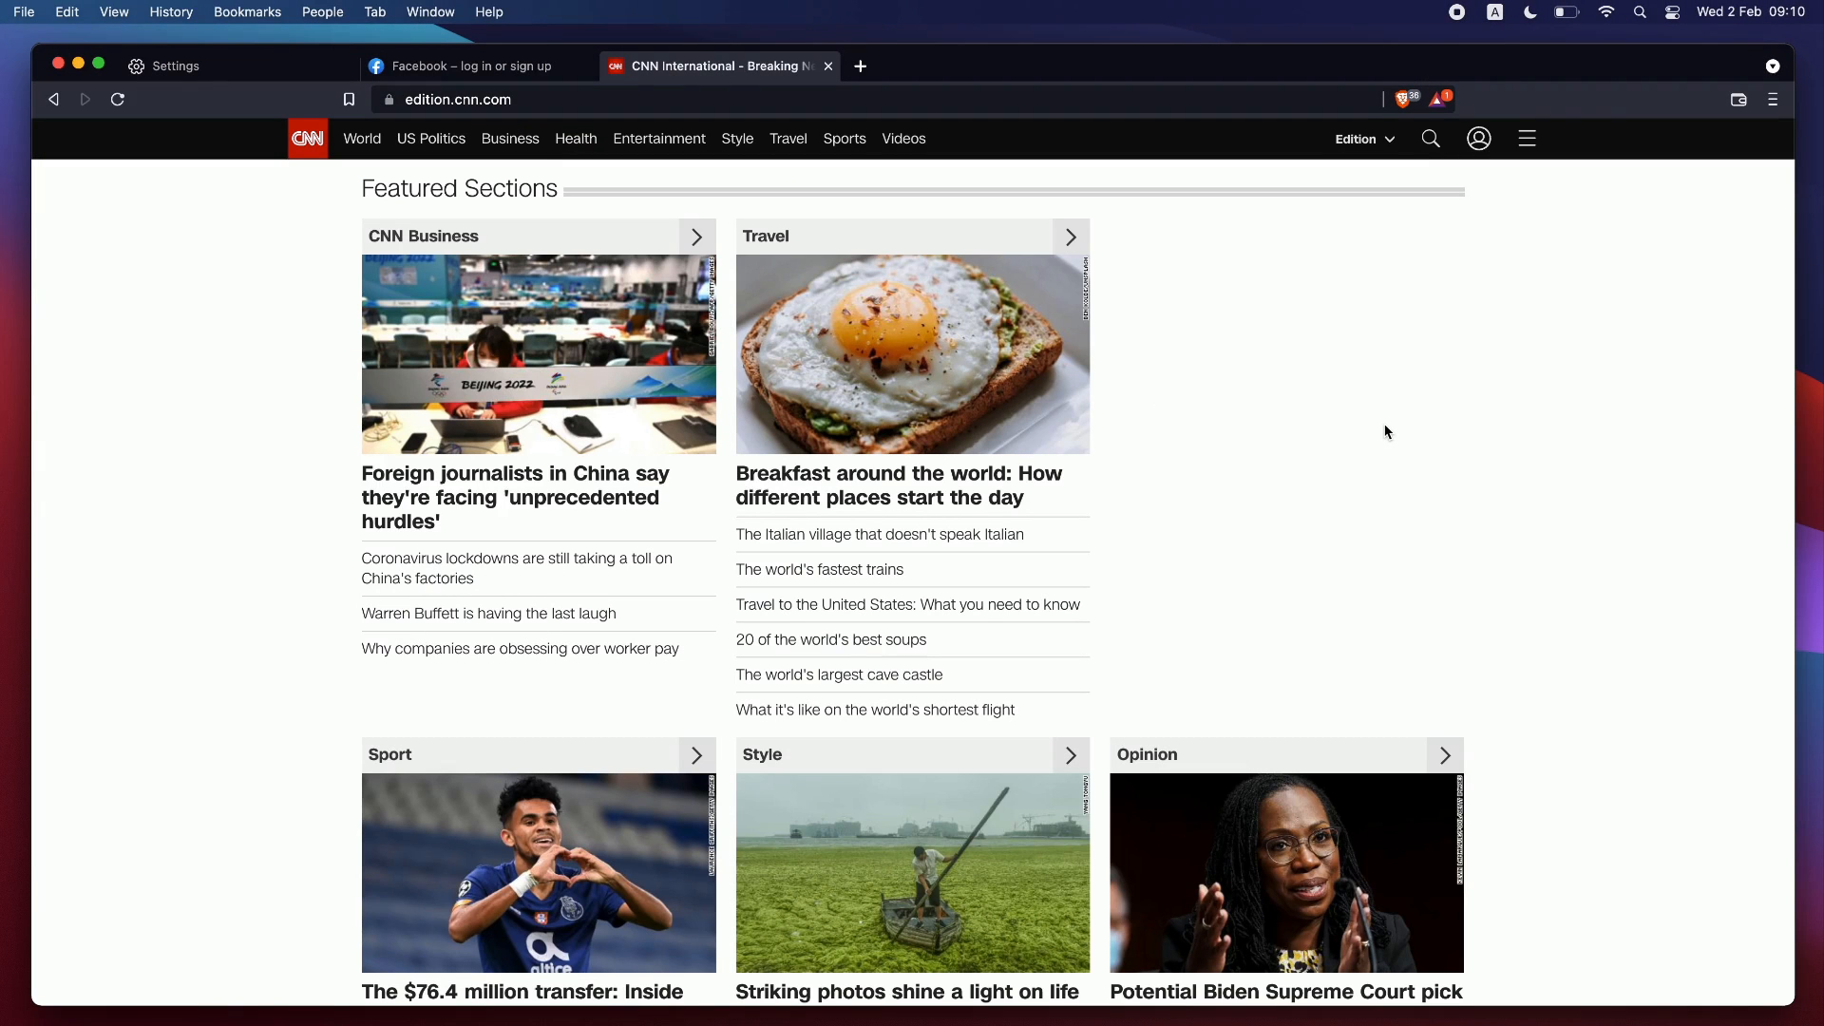
# Reload the CNN page and review the trackers & ads blocking options in its Shields panel, keeping standard.
pyautogui.click(119, 101)
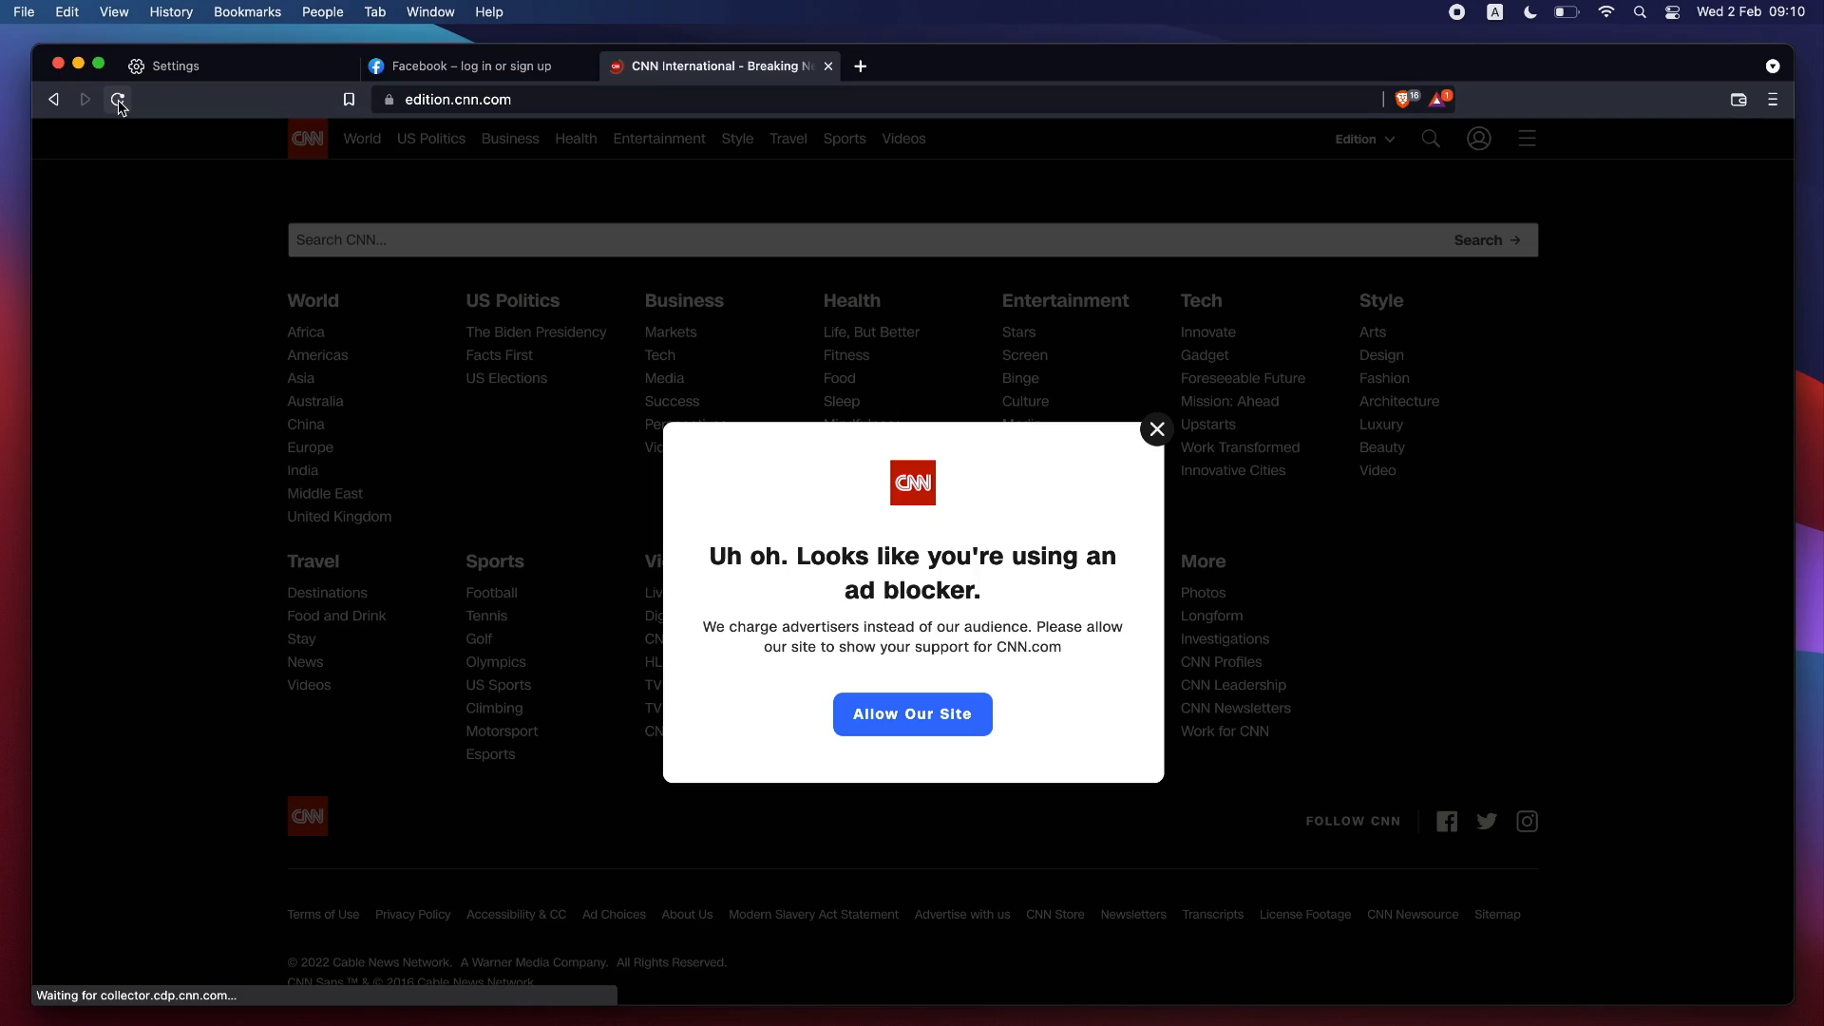
pyautogui.click(1403, 99)
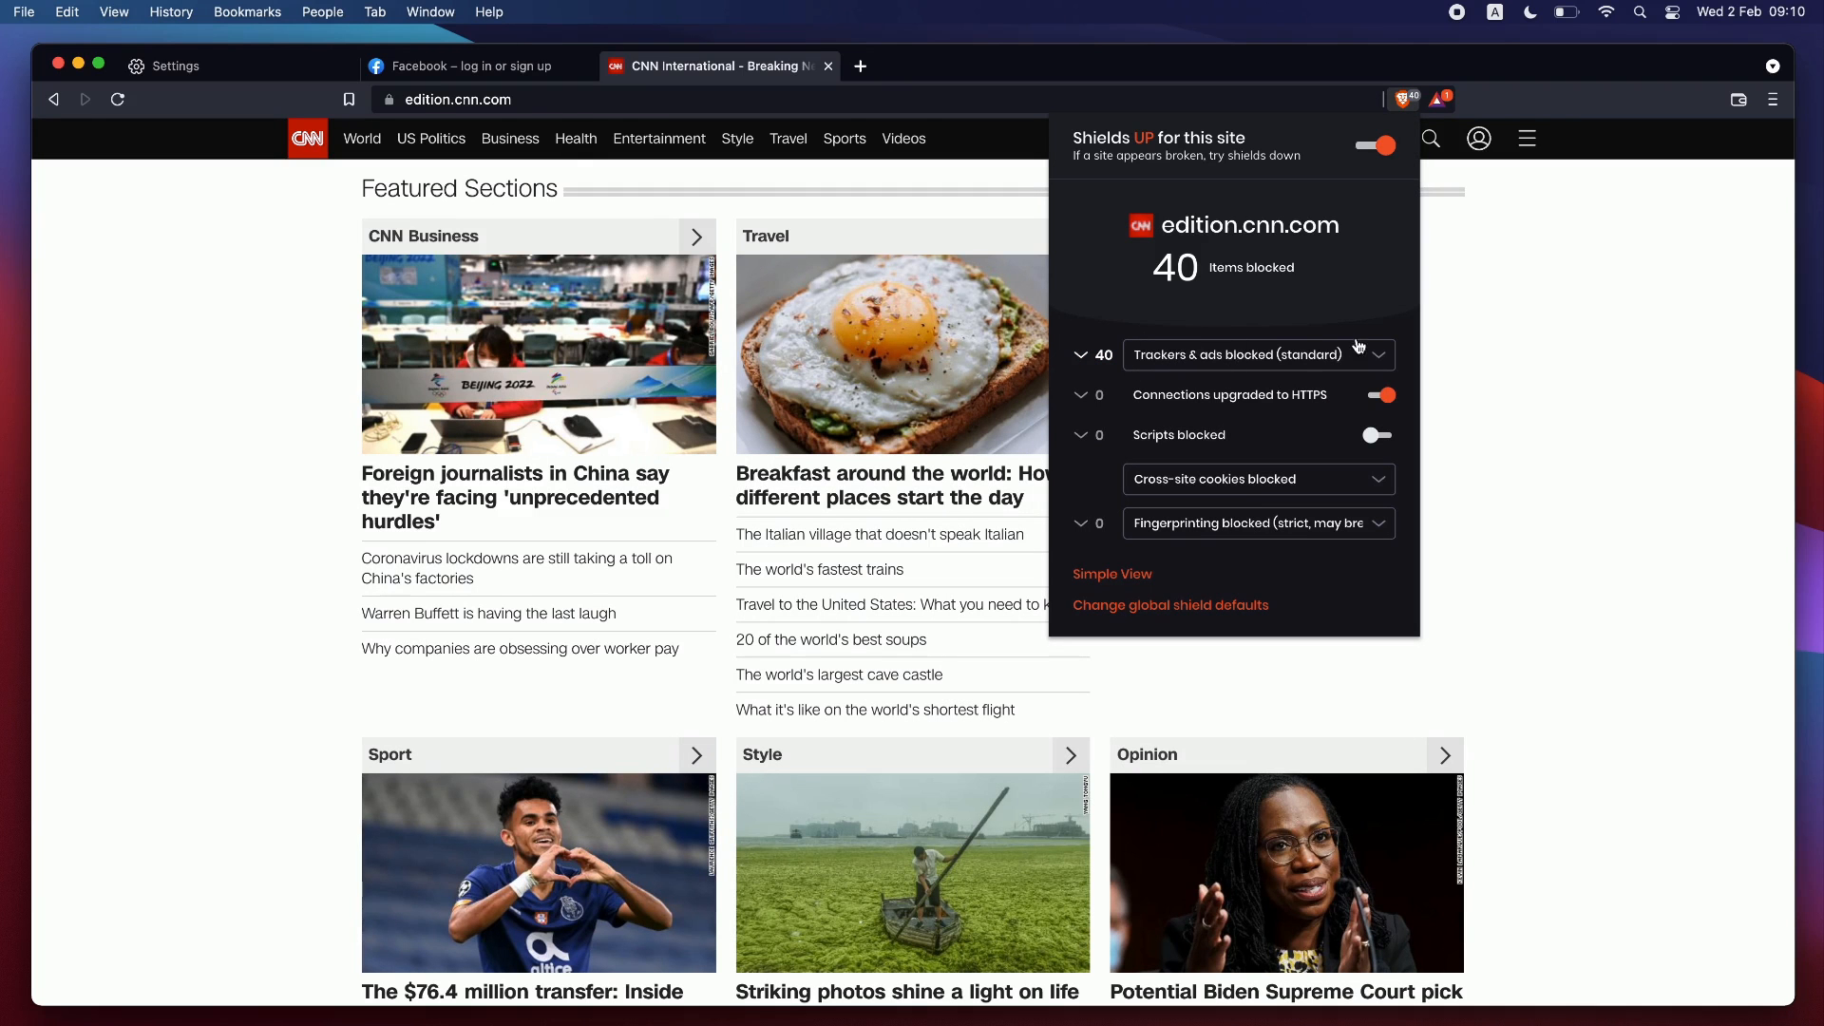
pyautogui.click(1291, 357)
pyautogui.click(1325, 288)
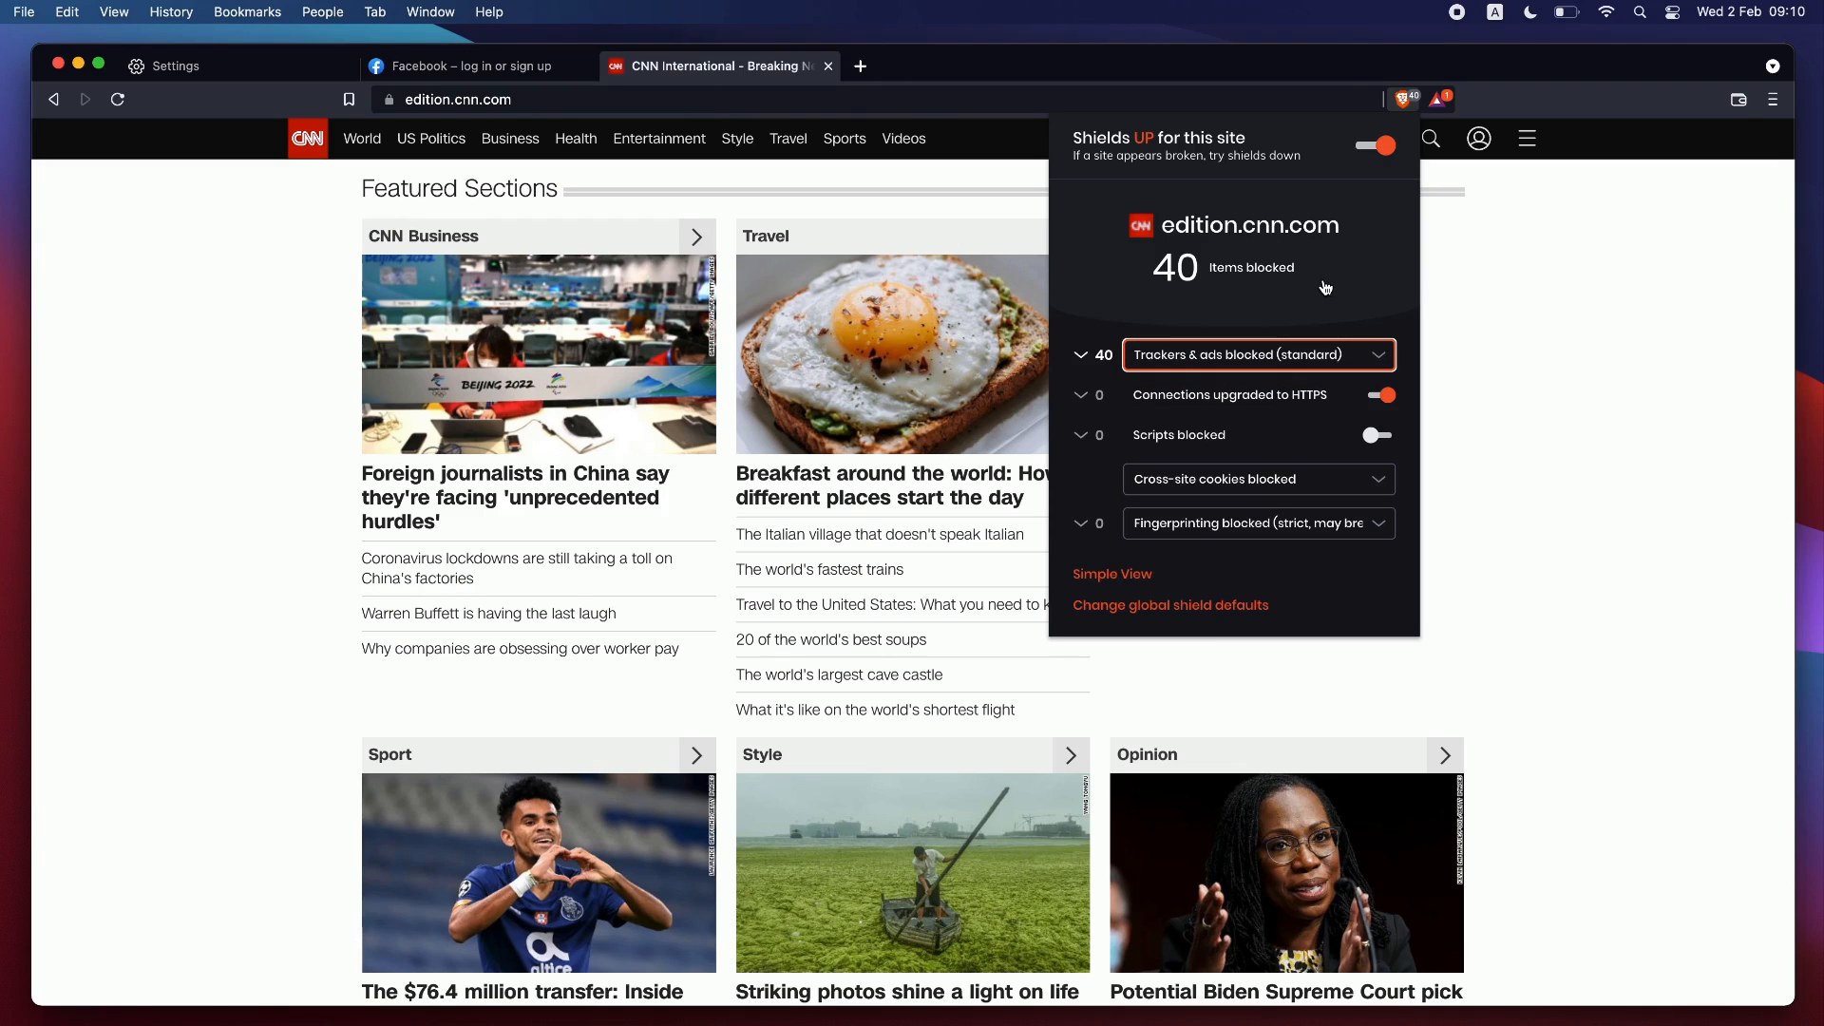
pyautogui.click(1359, 361)
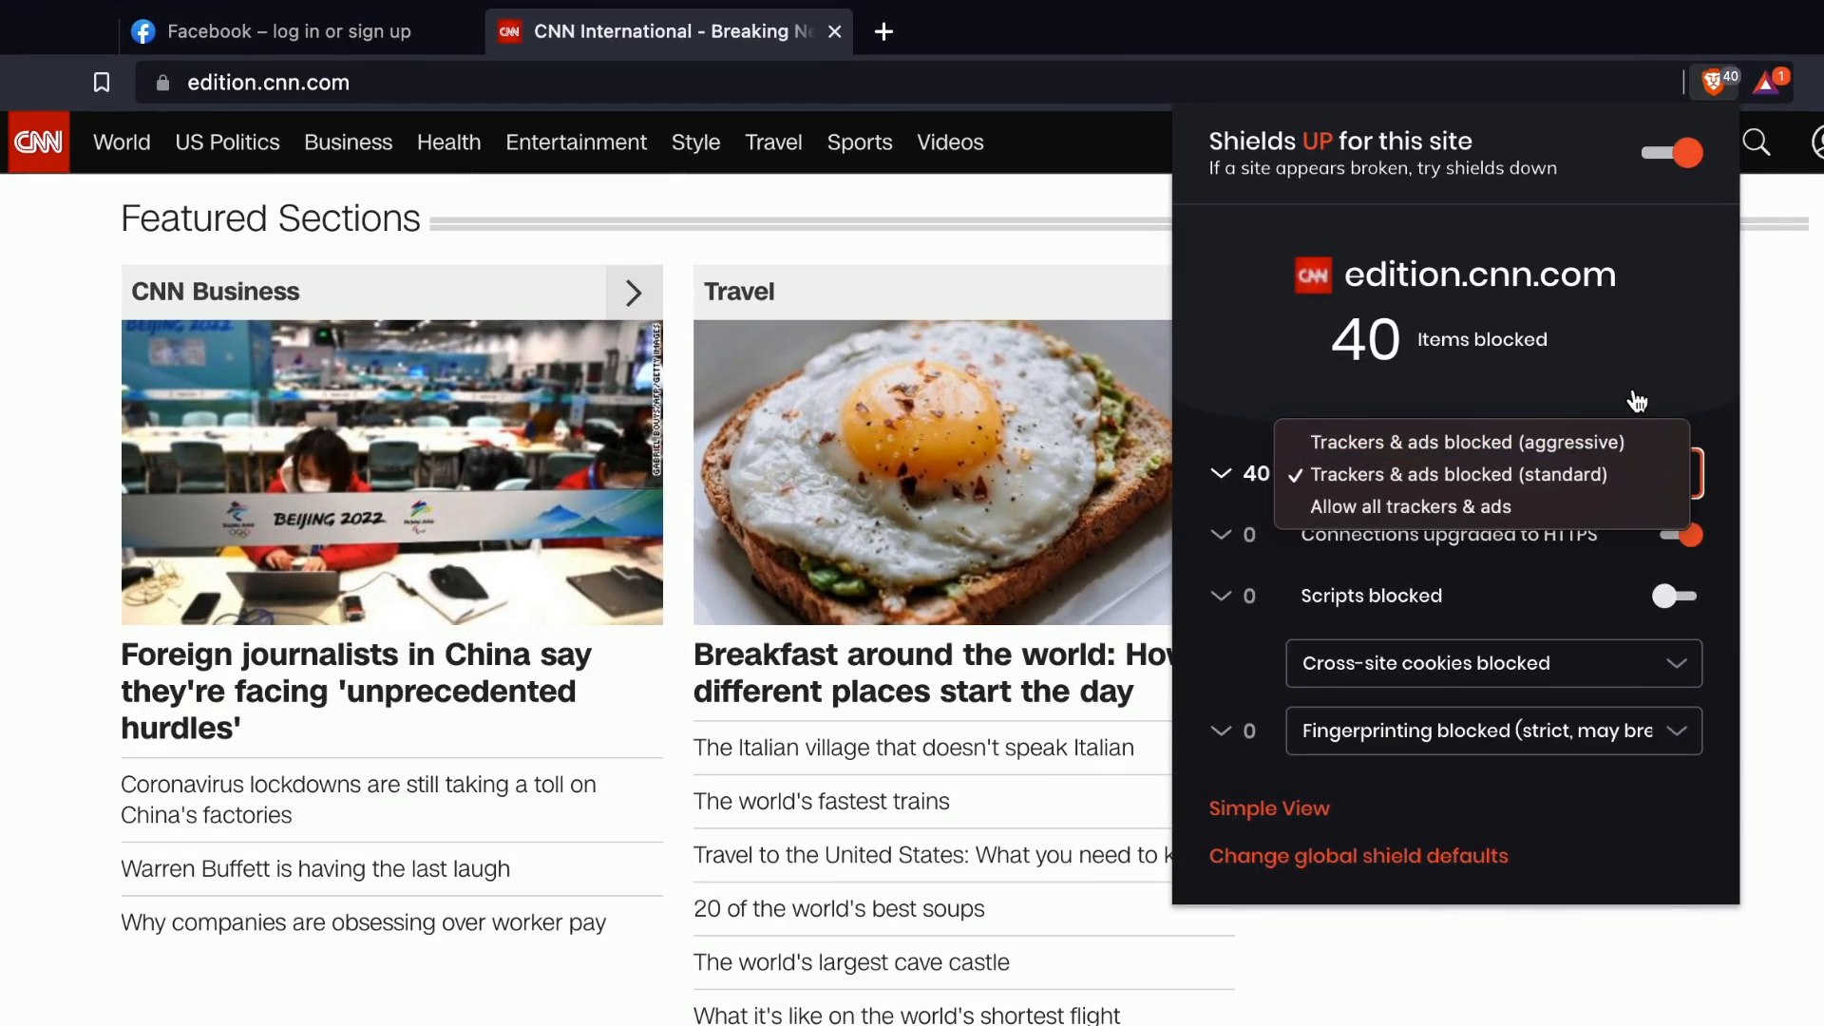
pyautogui.click(1636, 399)
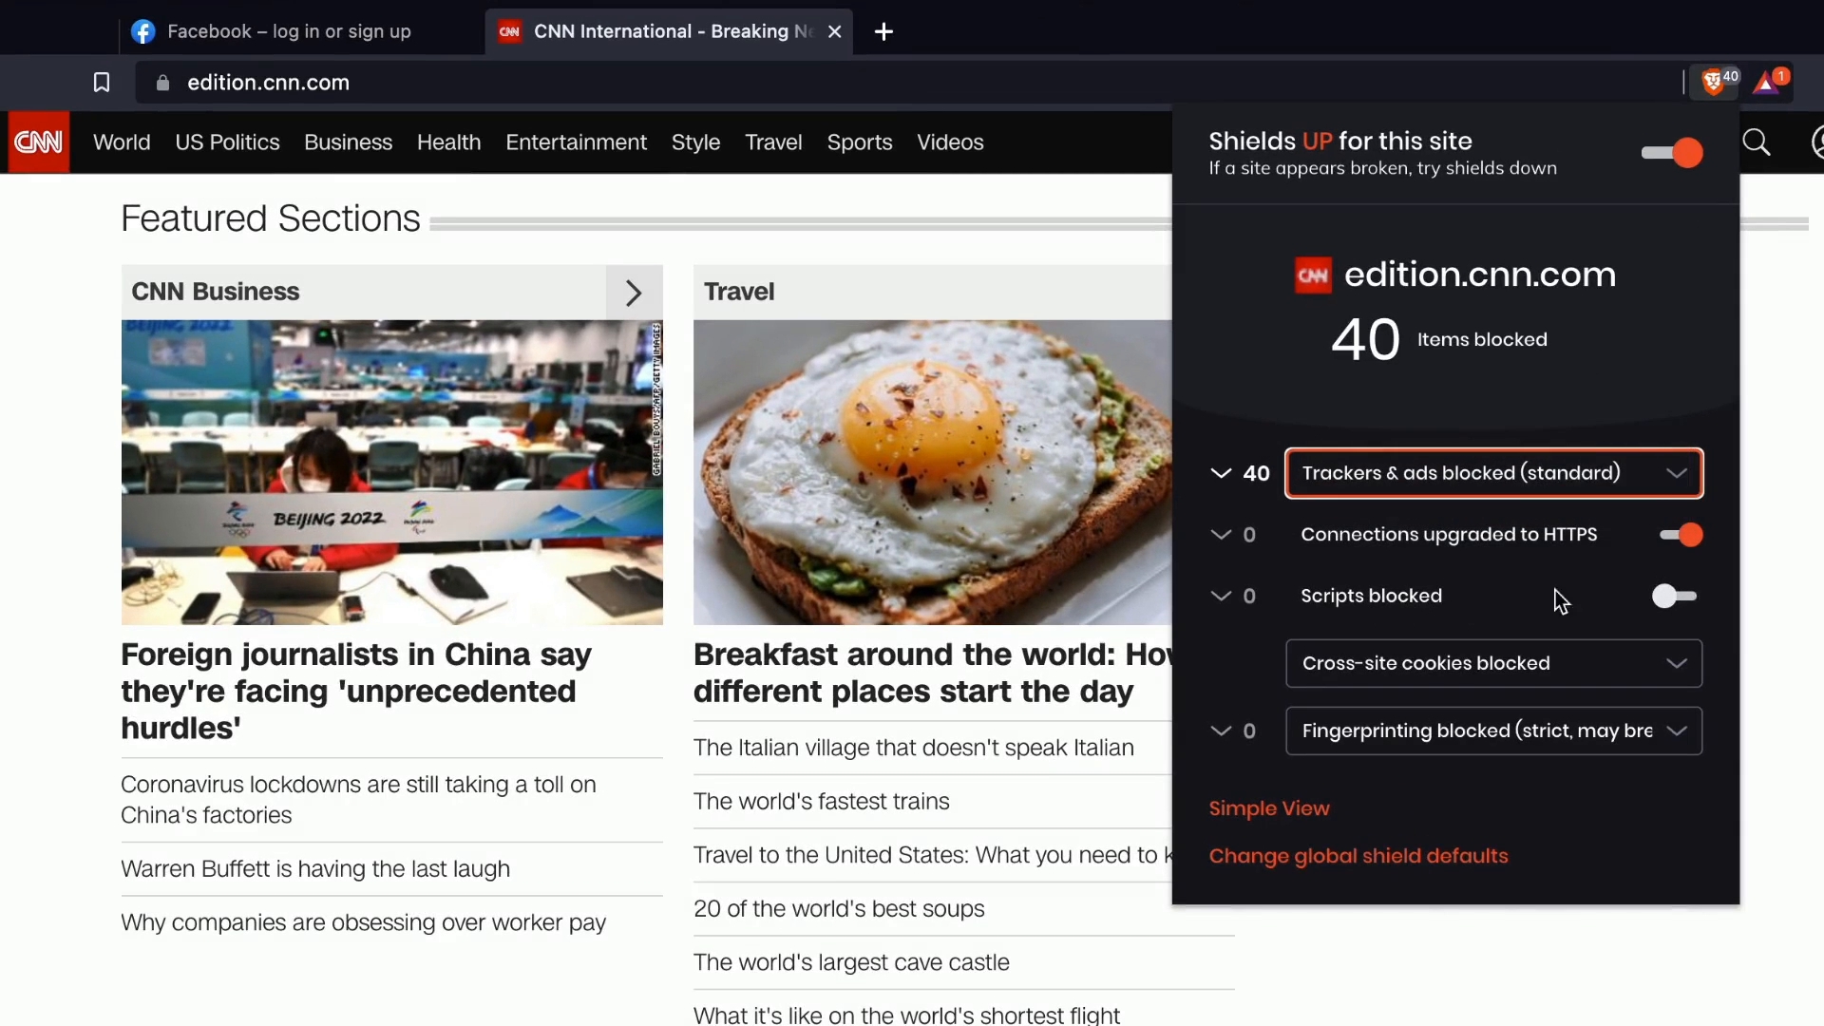
# Try blocking scripts for CNN in the Shields panel, then allow scripts again.
pyautogui.click(1664, 597)
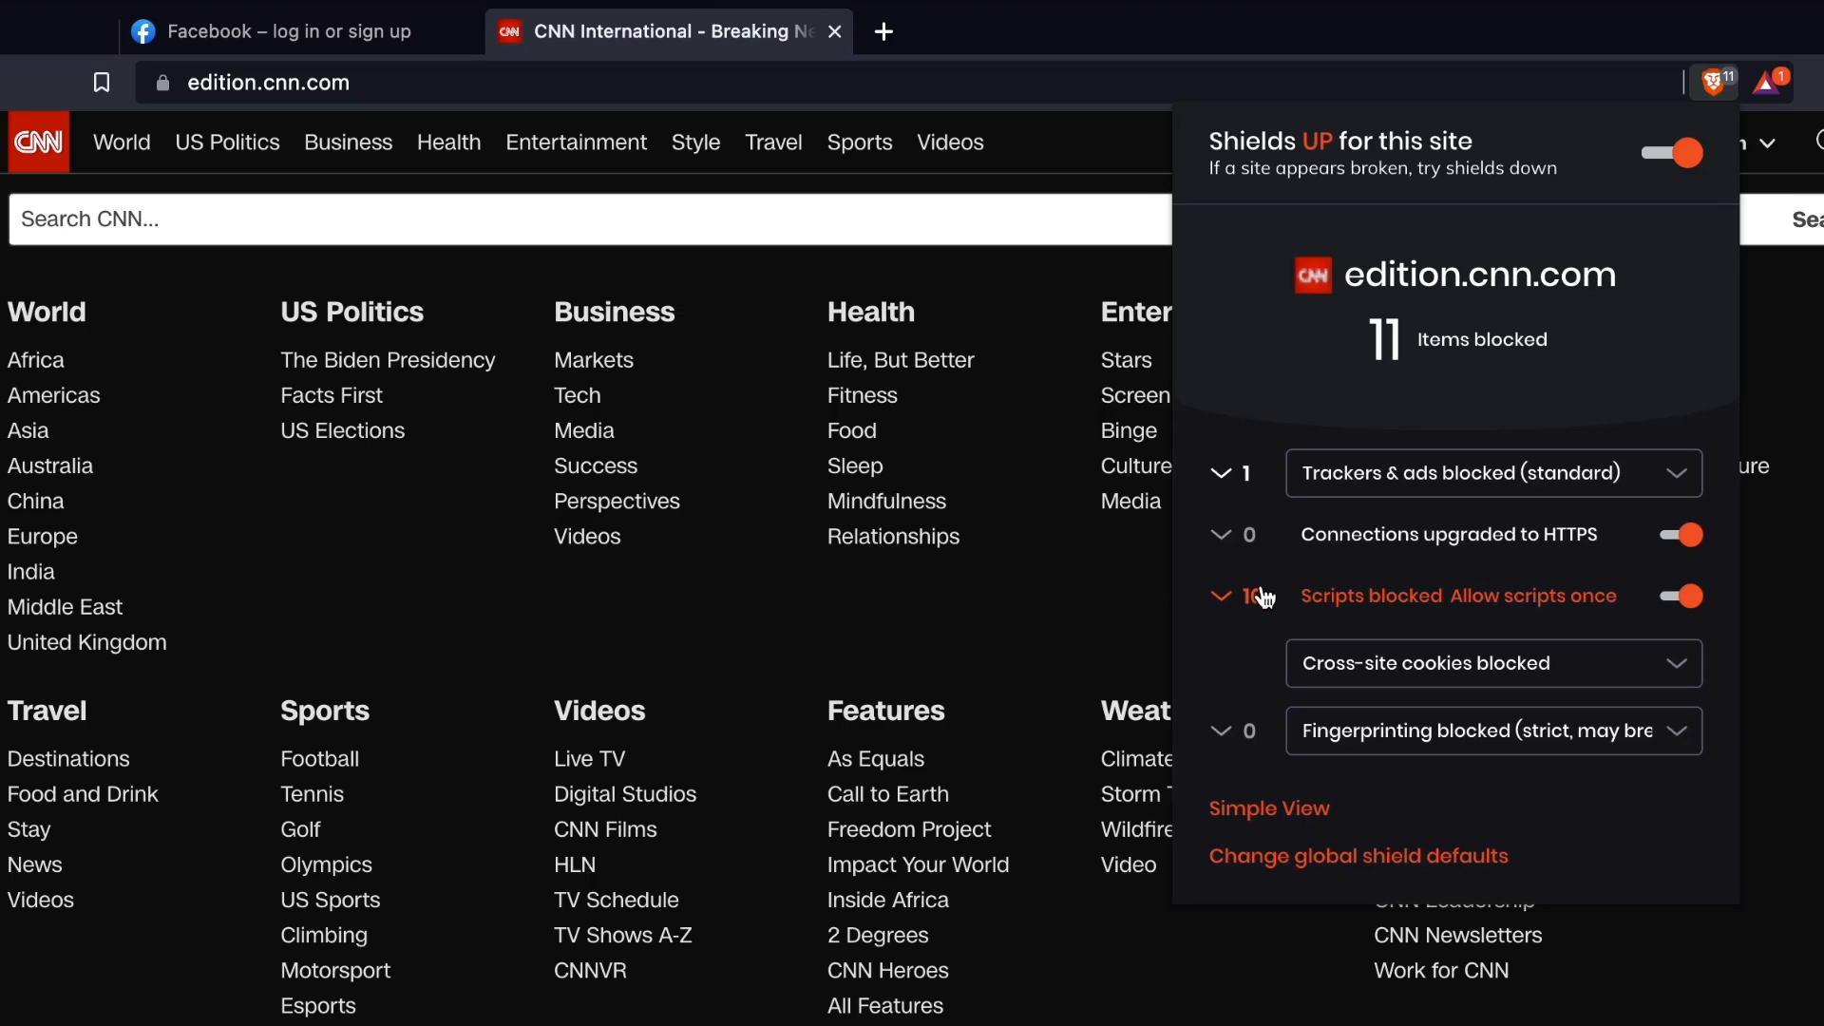
pyautogui.click(131, 382)
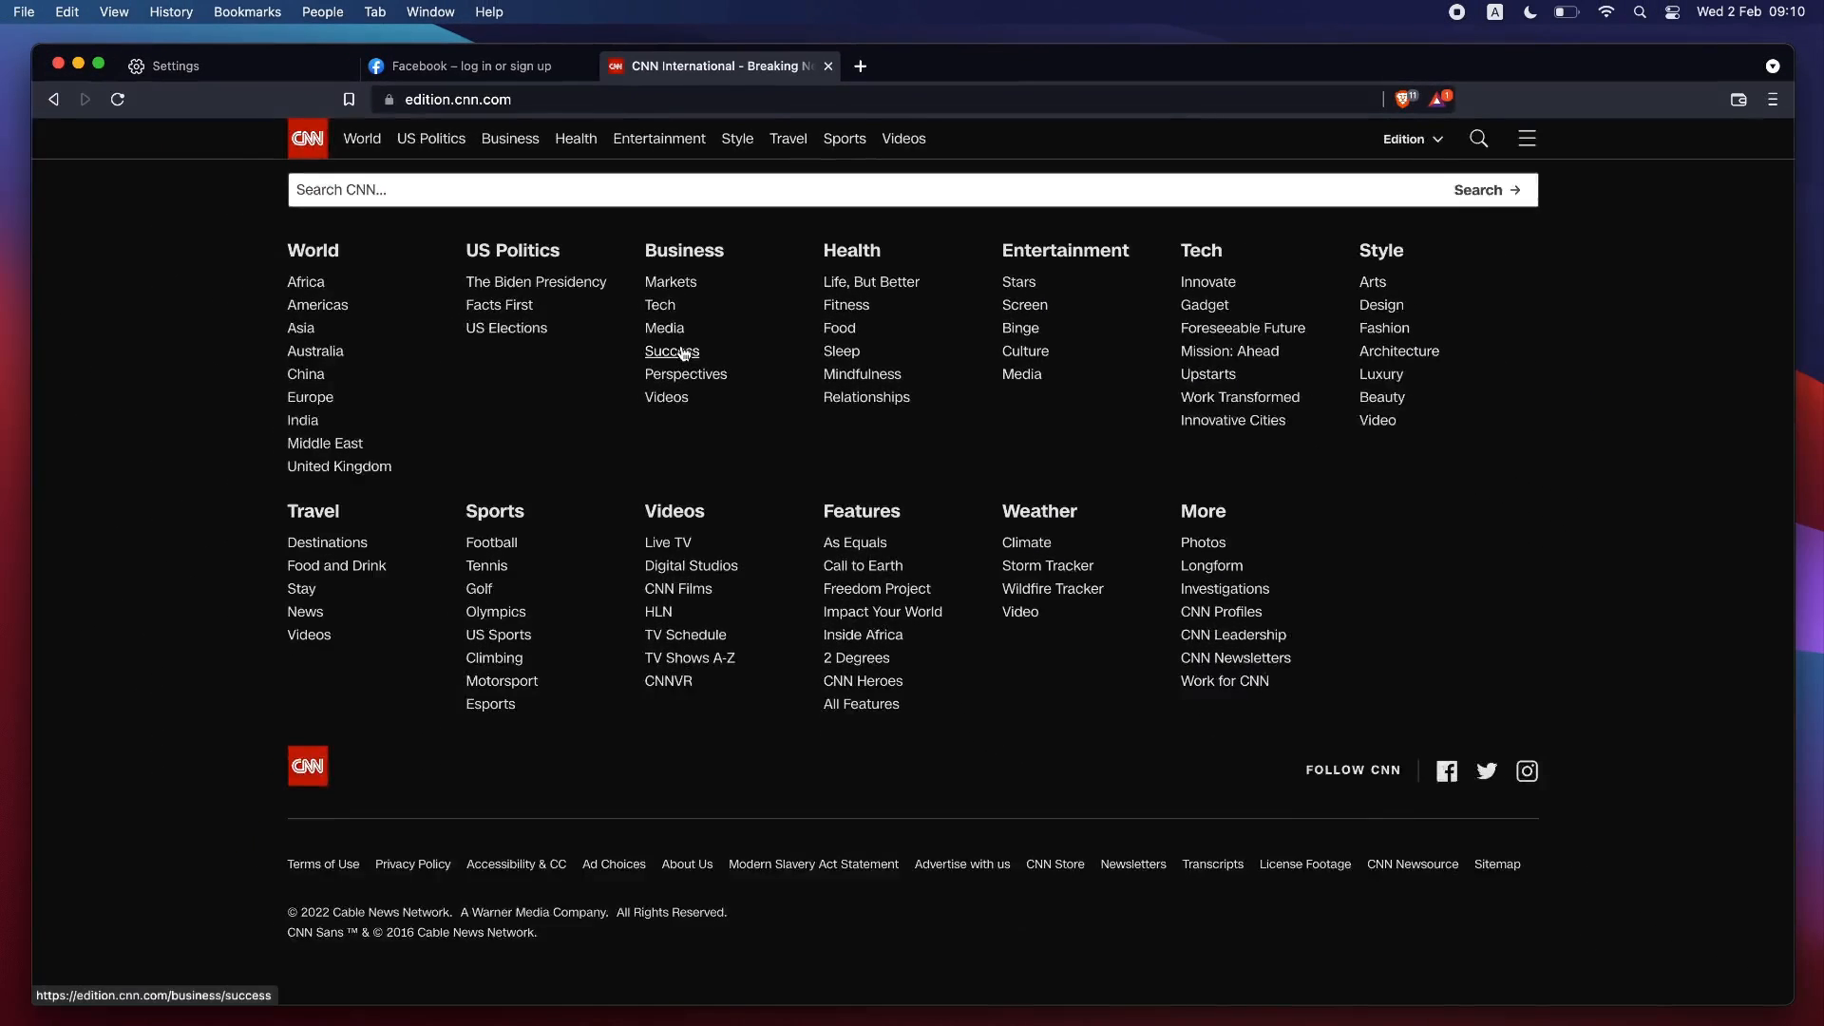
pyautogui.scroll(3, 682, 354)
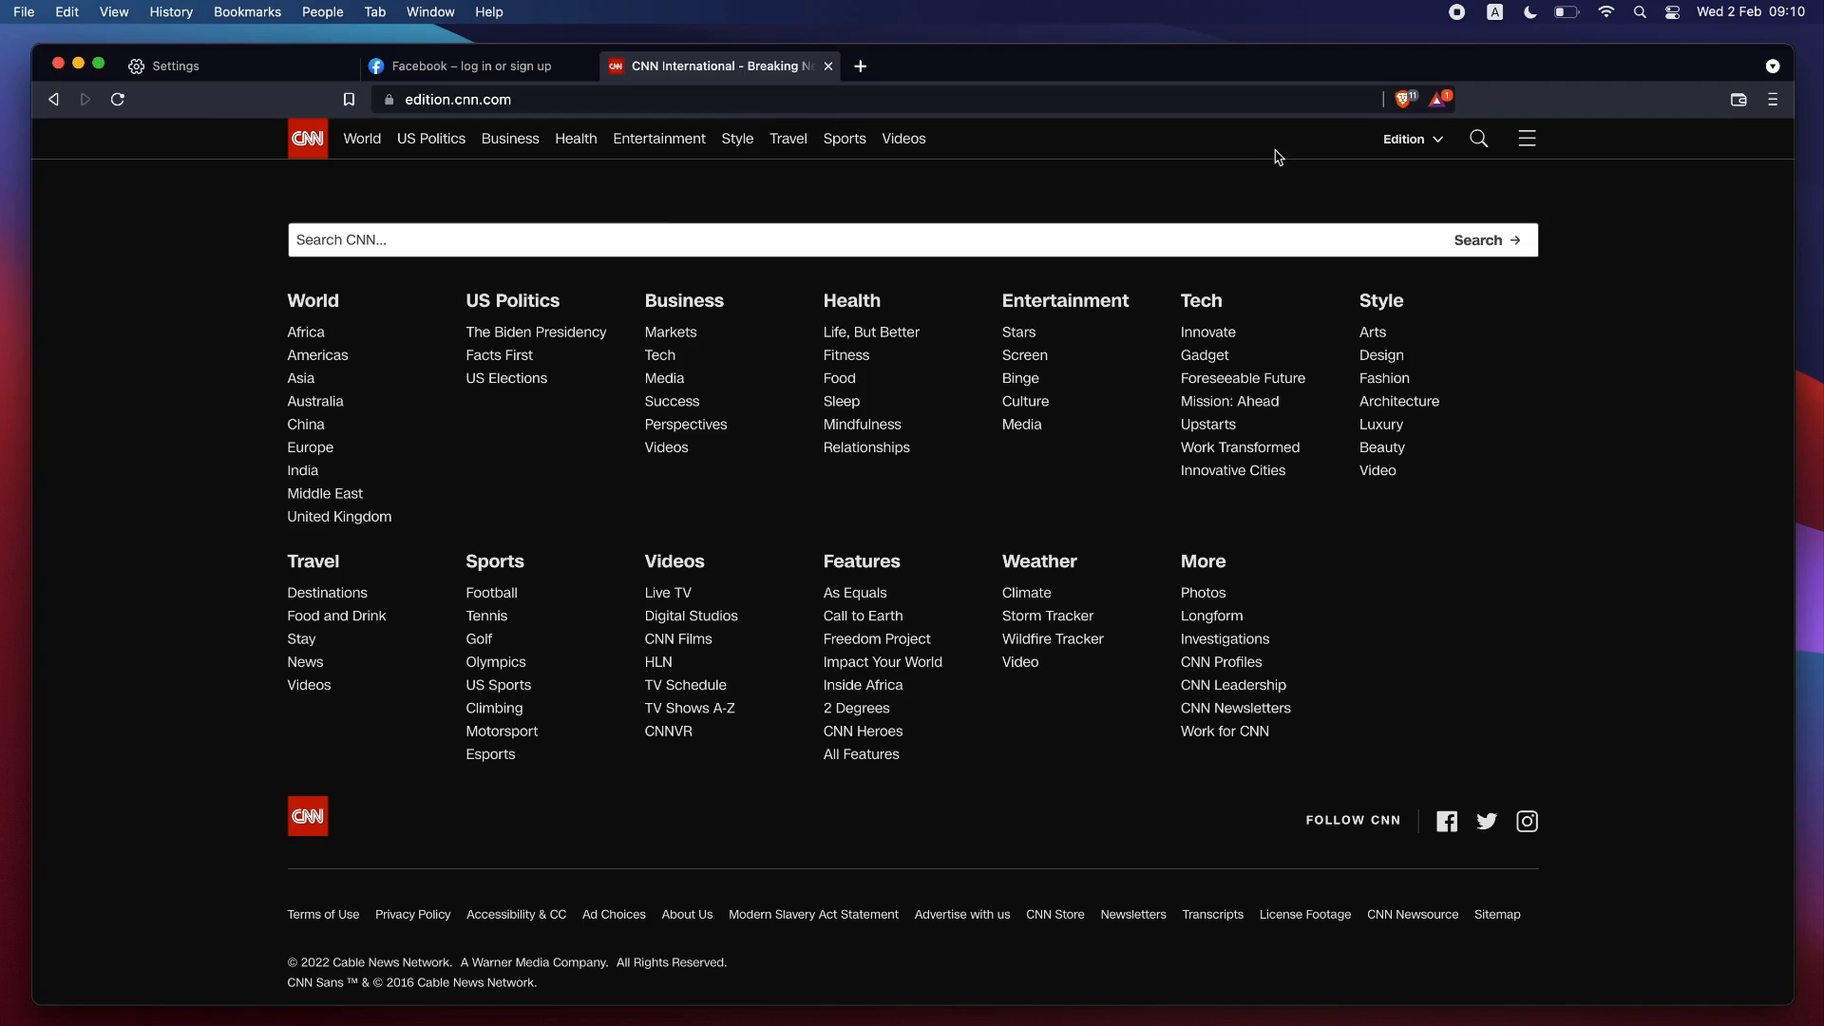
pyautogui.click(1392, 104)
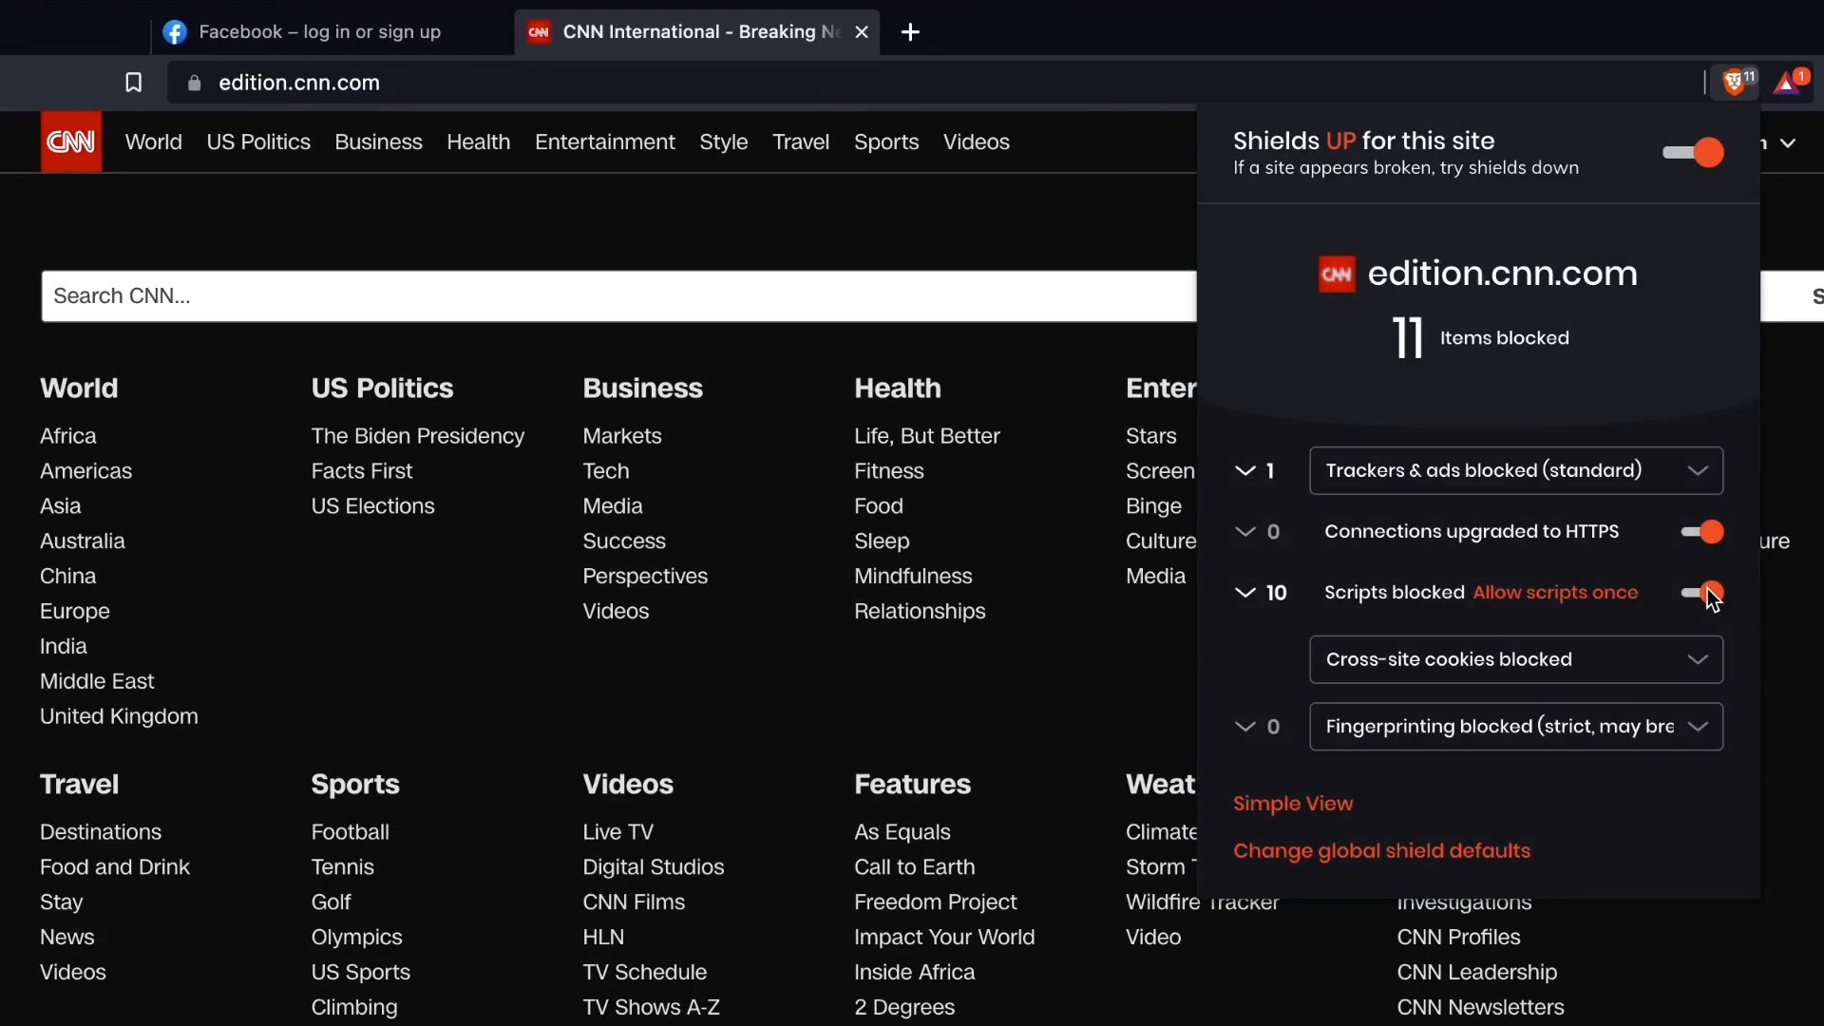
pyautogui.click(1386, 432)
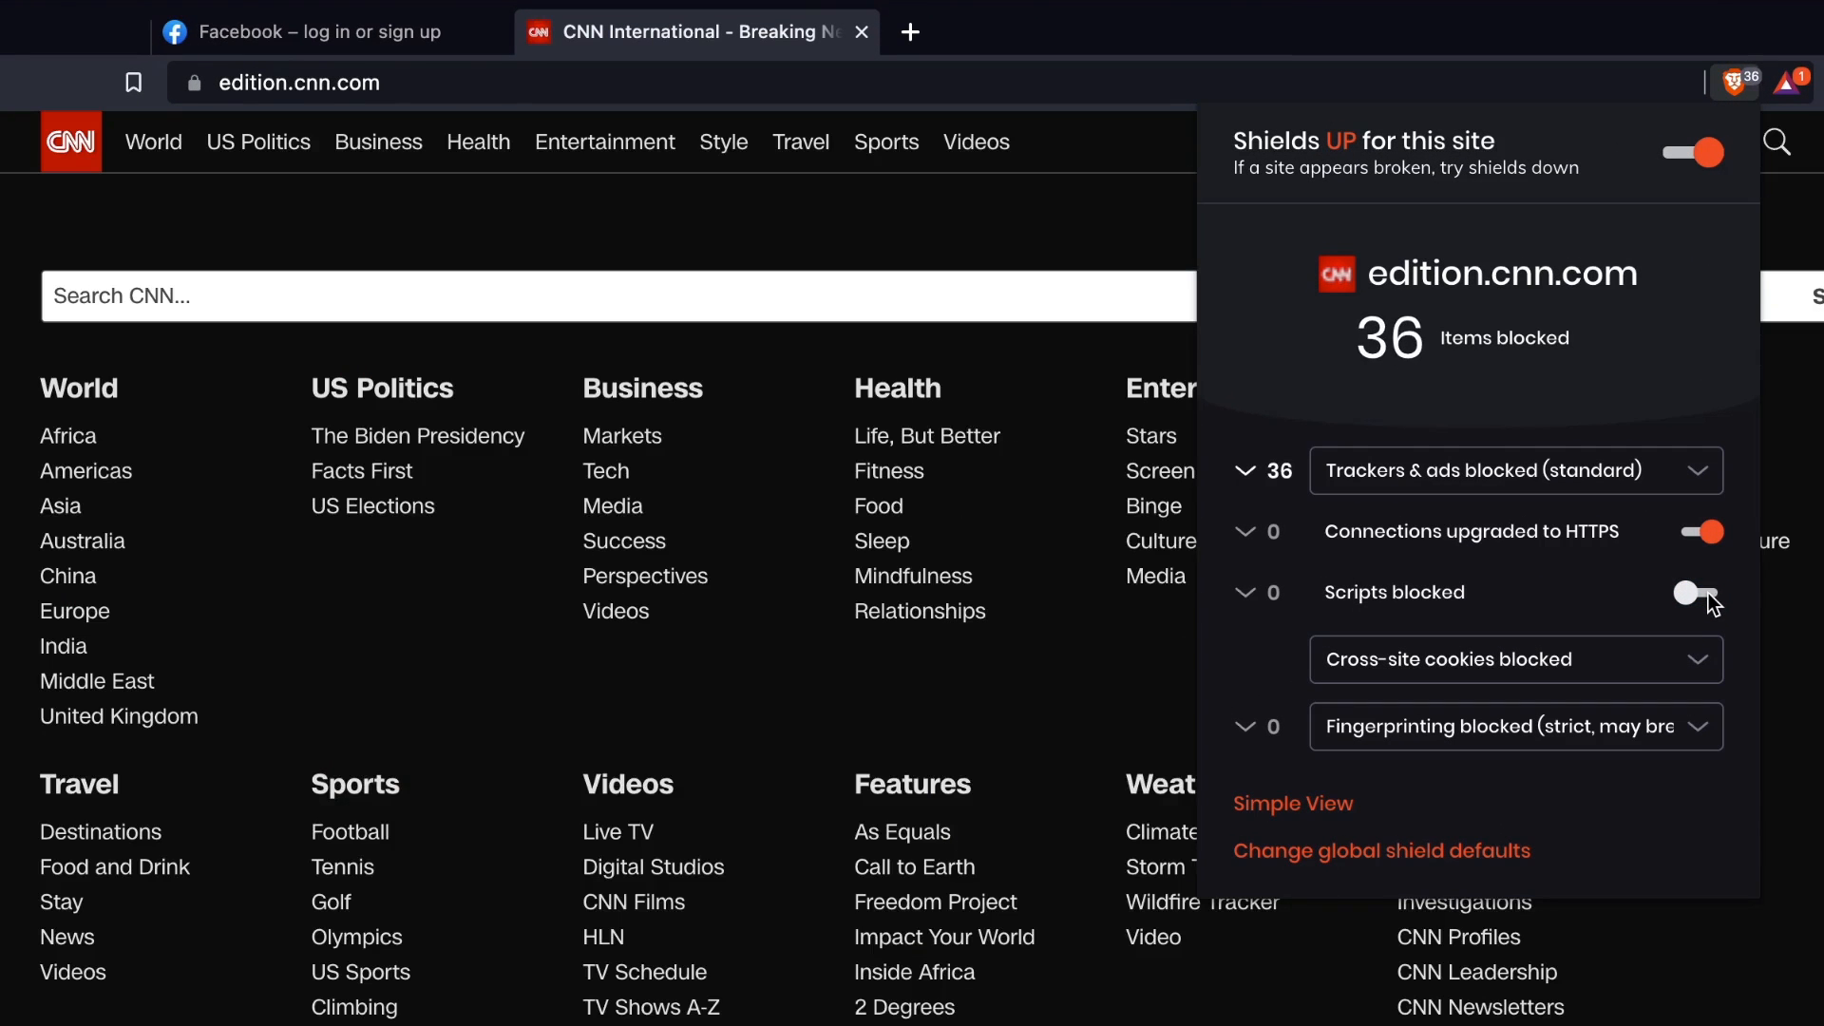
# Check the CNN trackers & ads blocking option and reload the page.
pyautogui.click(1669, 480)
pyautogui.click(1523, 487)
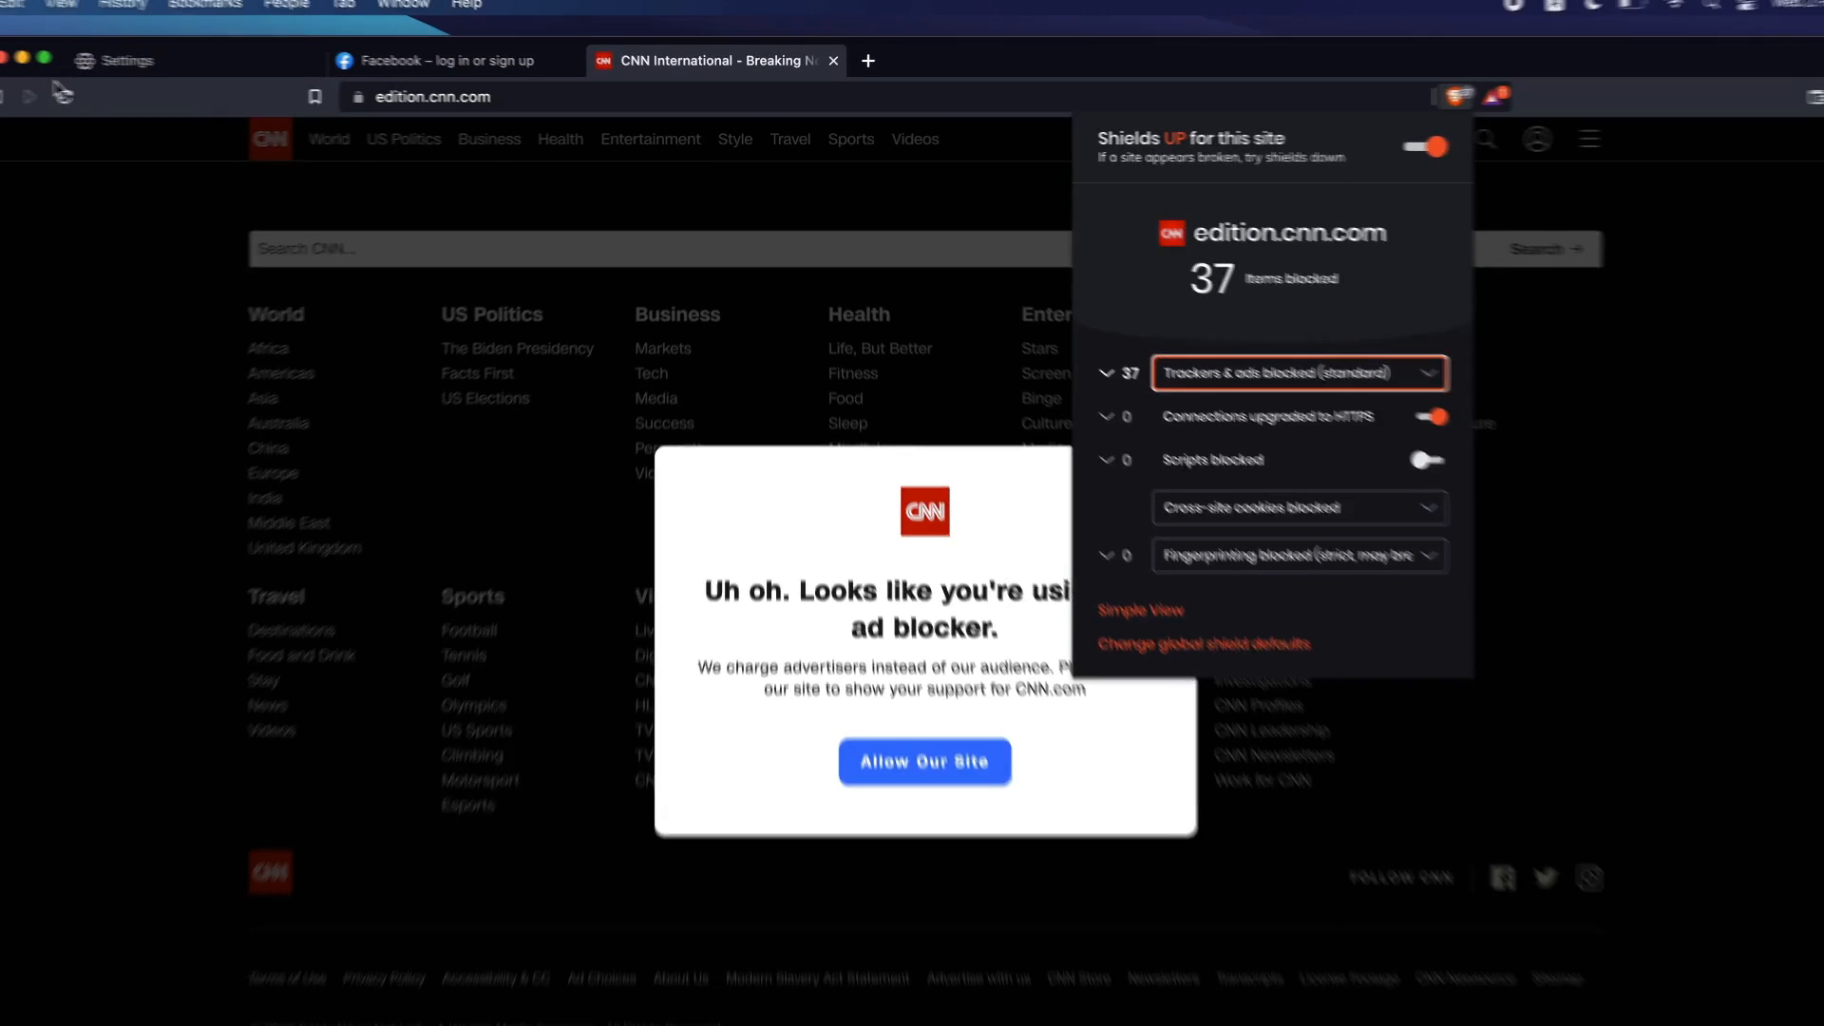
pyautogui.click(119, 102)
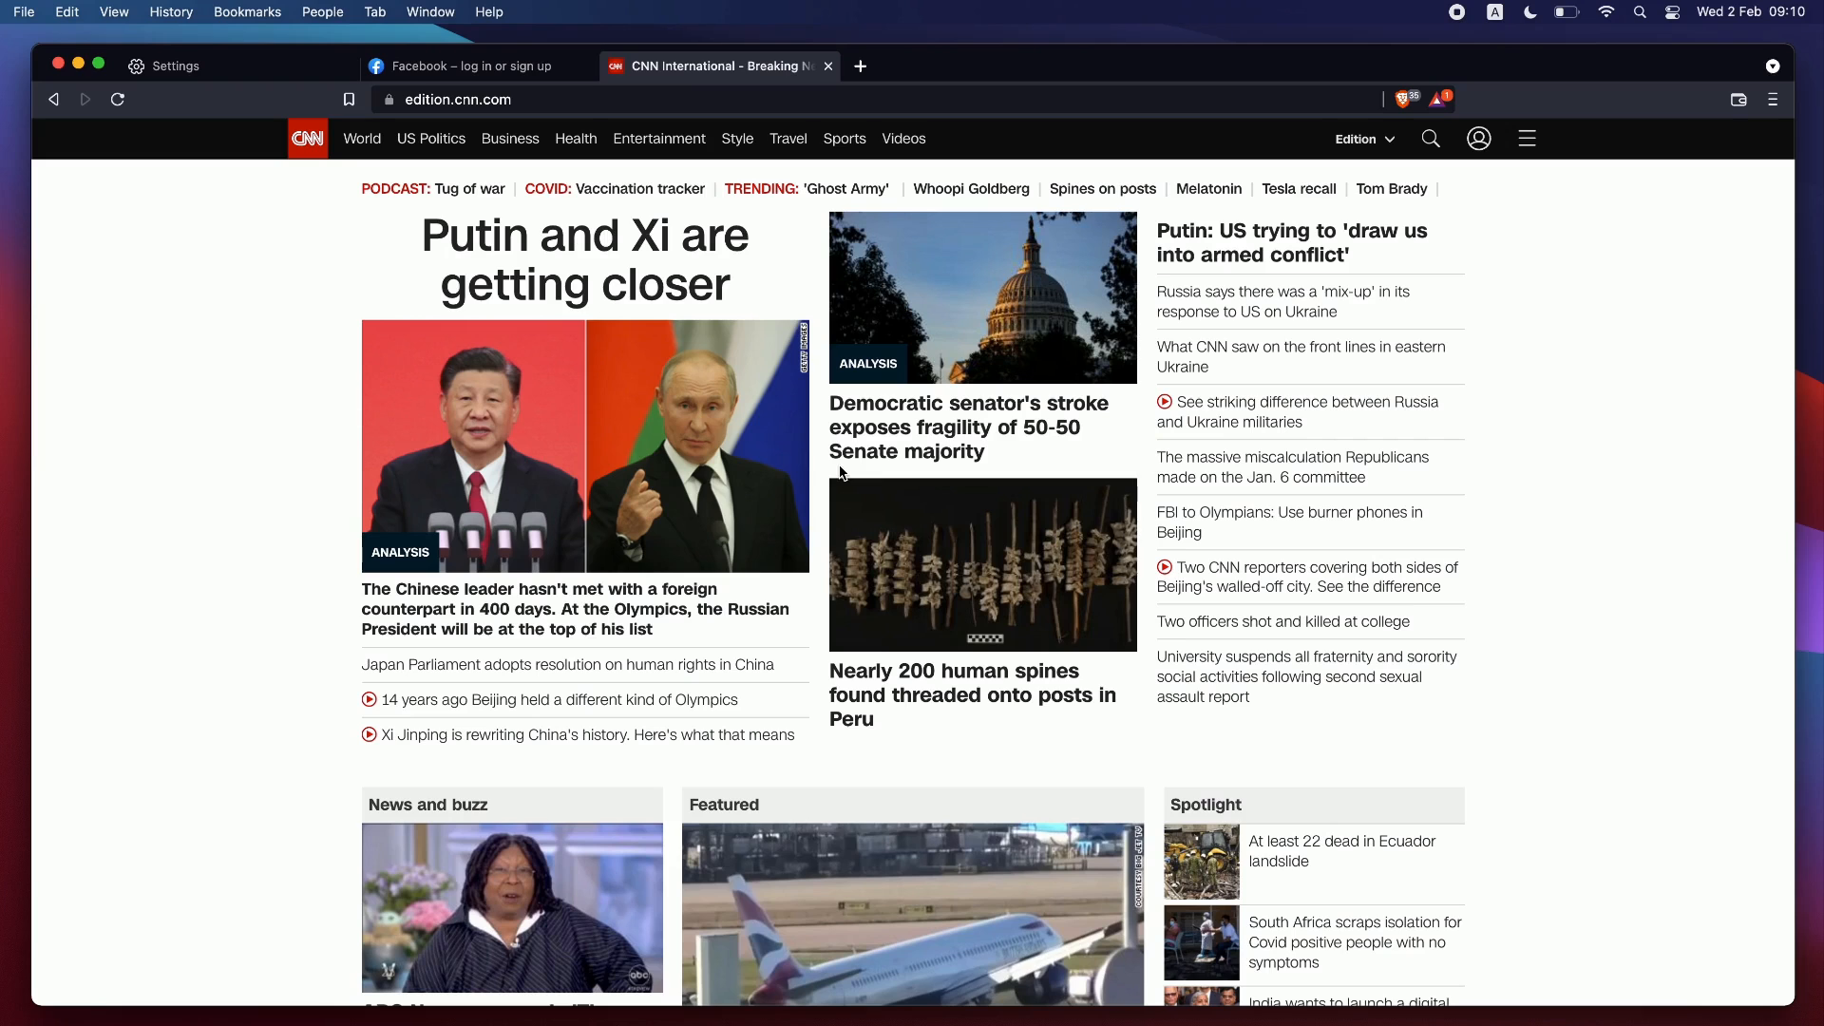
pyautogui.click(165, 66)
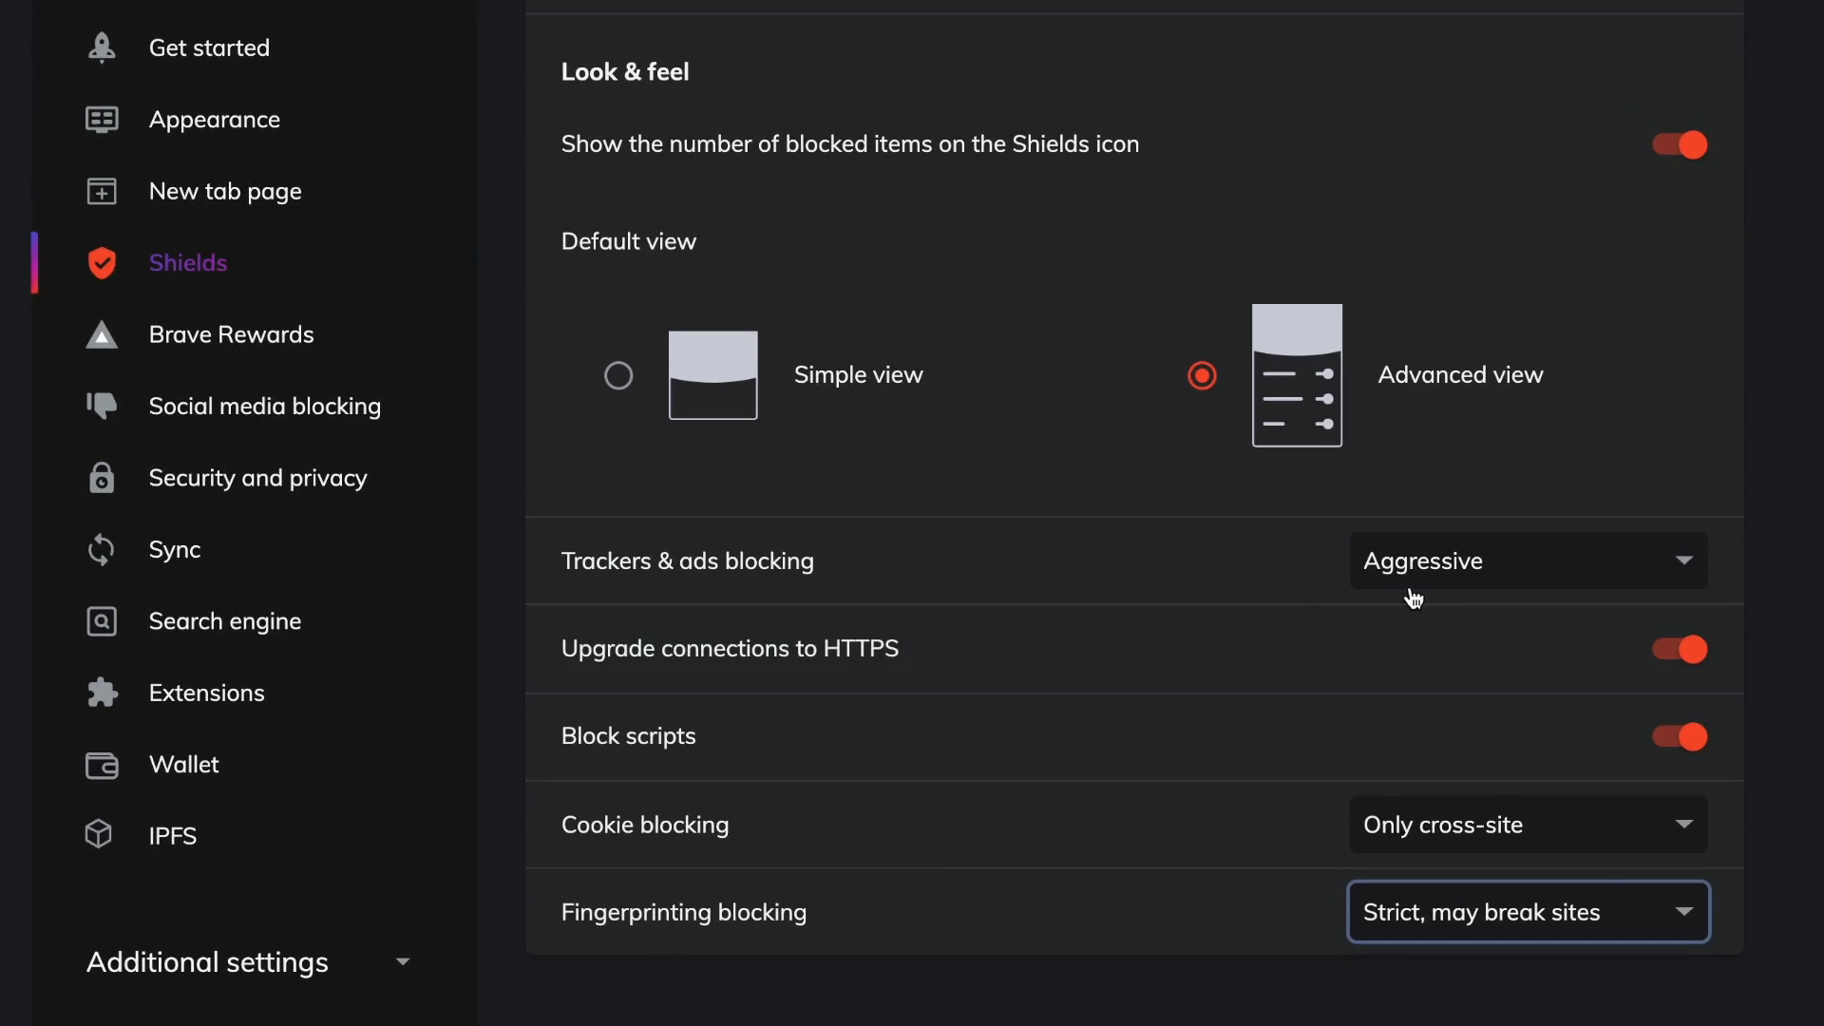
pyautogui.click(1501, 831)
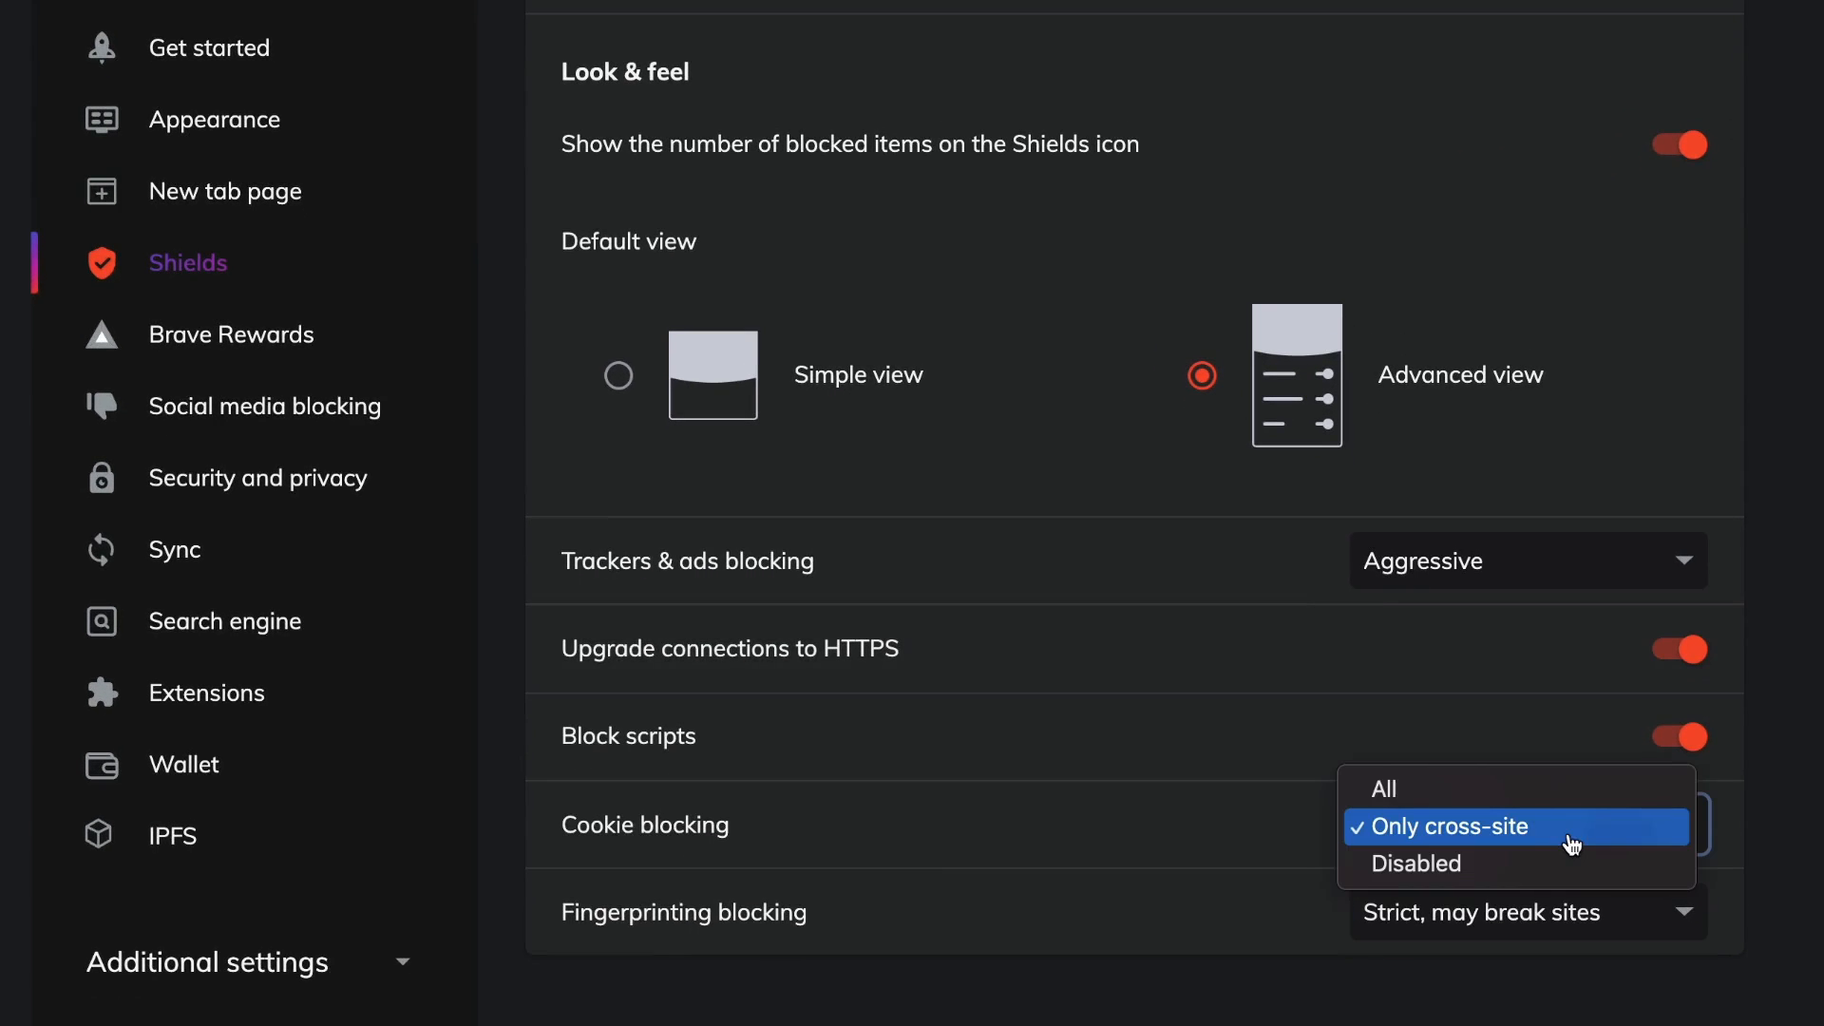
pyautogui.click(1439, 792)
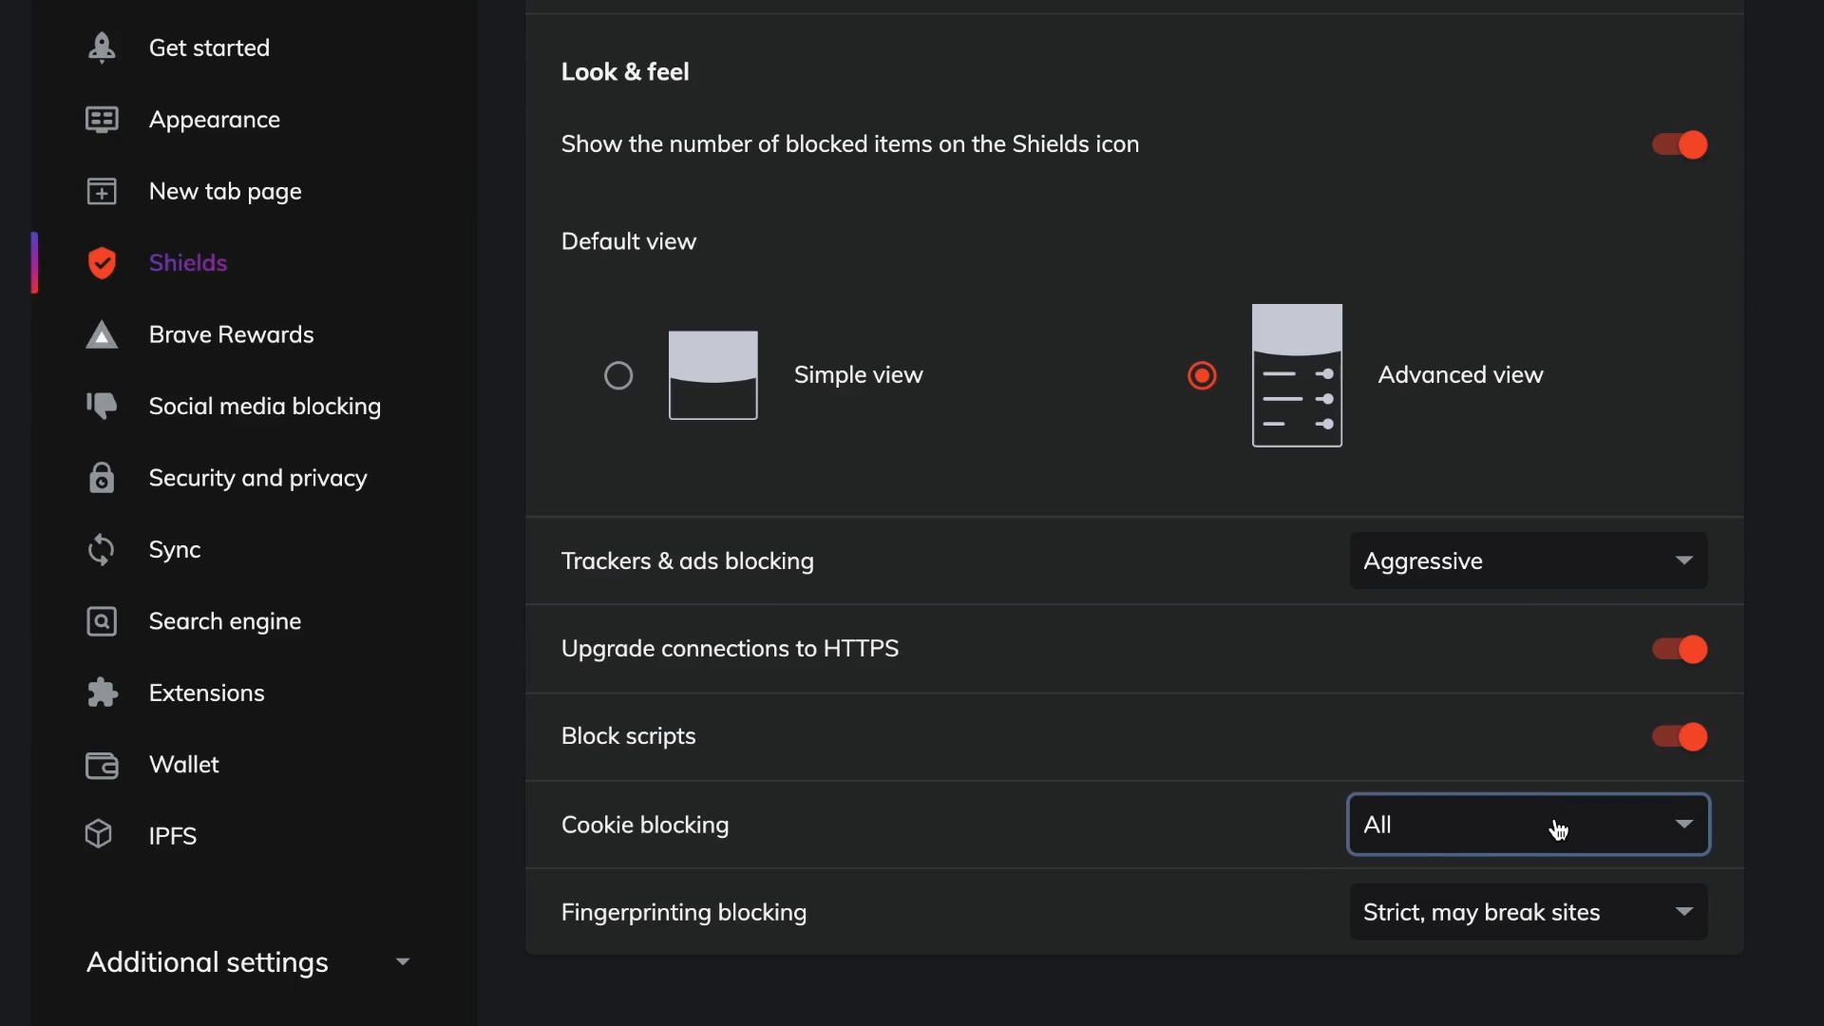
pyautogui.click(1559, 830)
pyautogui.click(1499, 862)
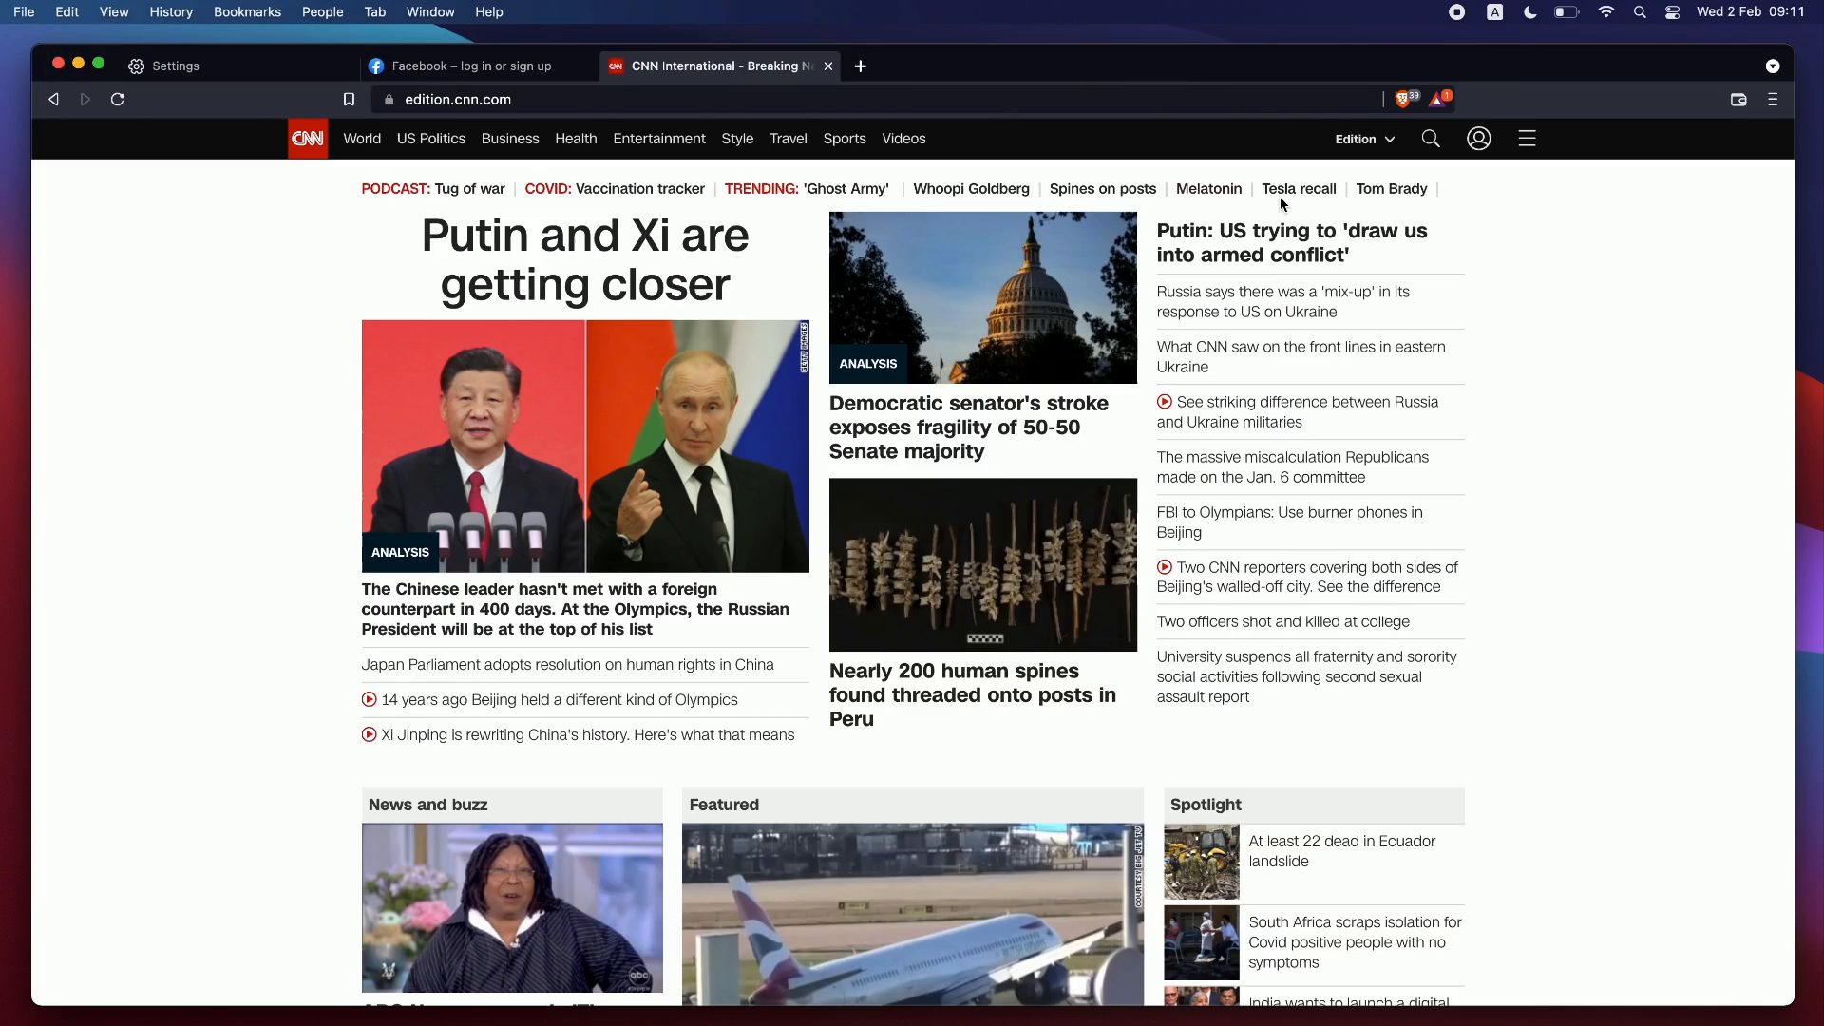
# Check the CNN Shields panel, then open the Social media blocking settings in the Settings tab.
pyautogui.click(1403, 100)
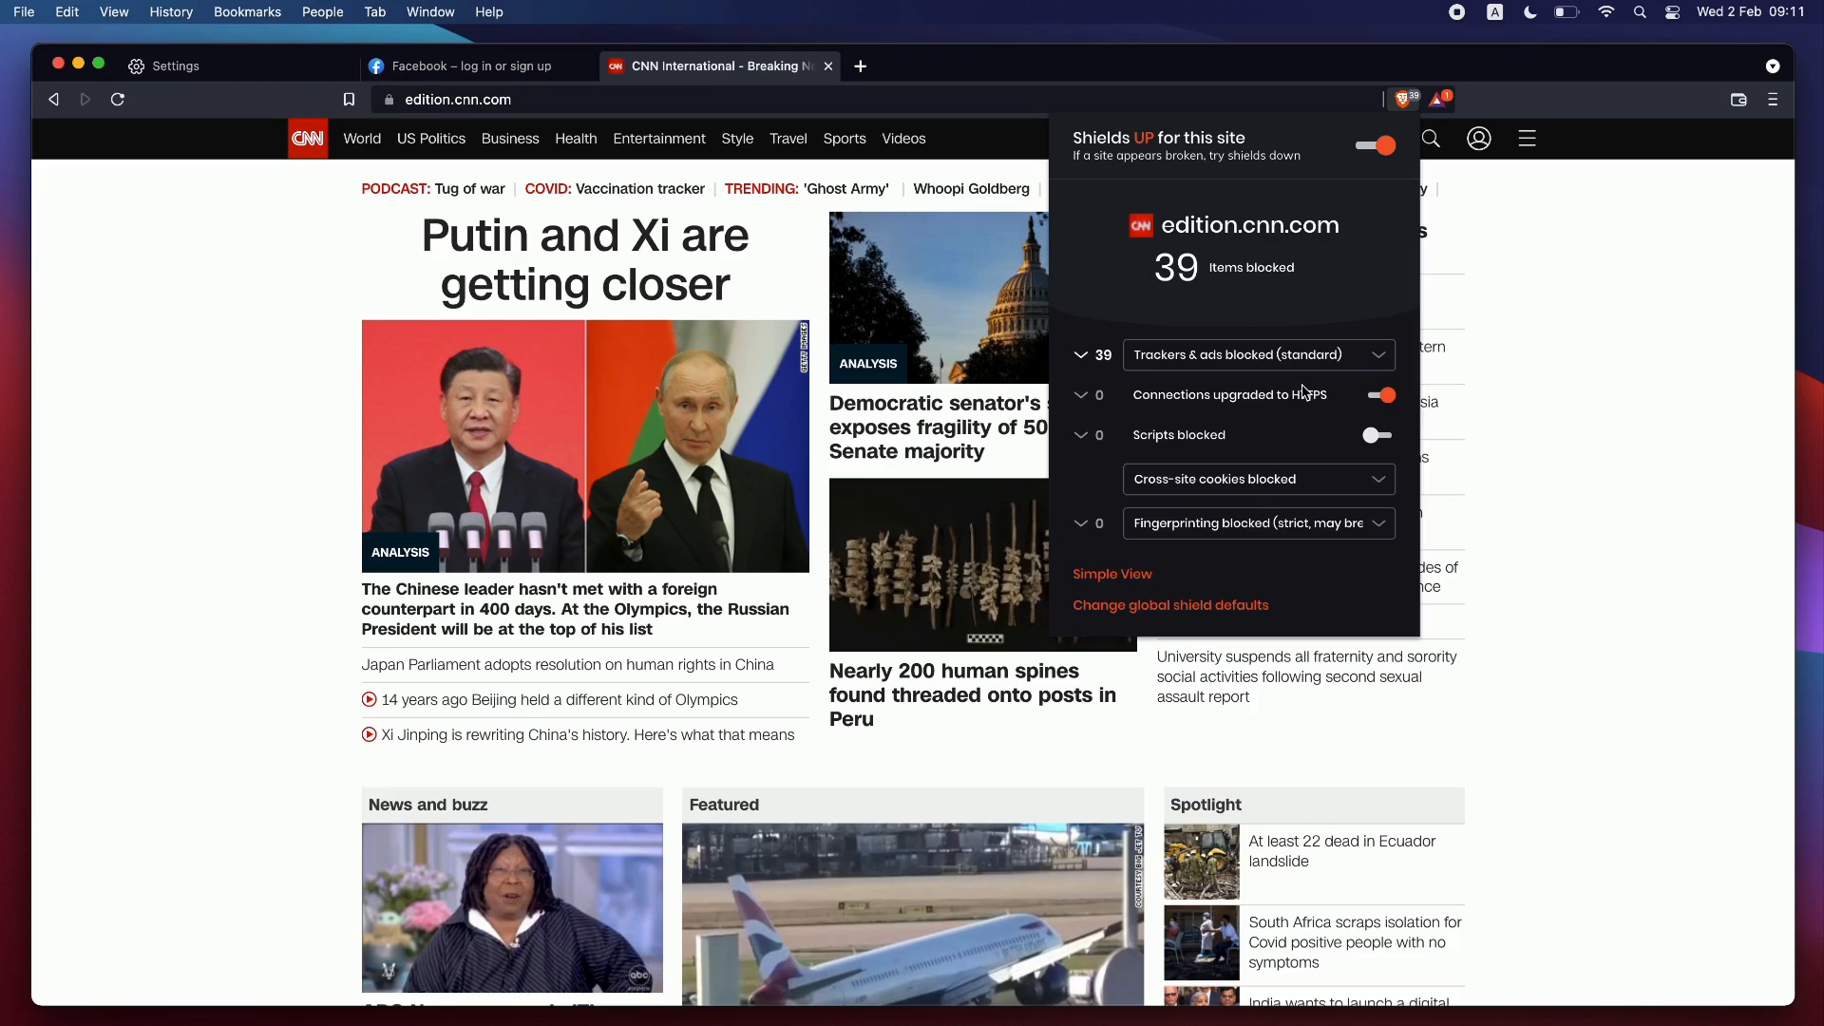
pyautogui.click(353, 57)
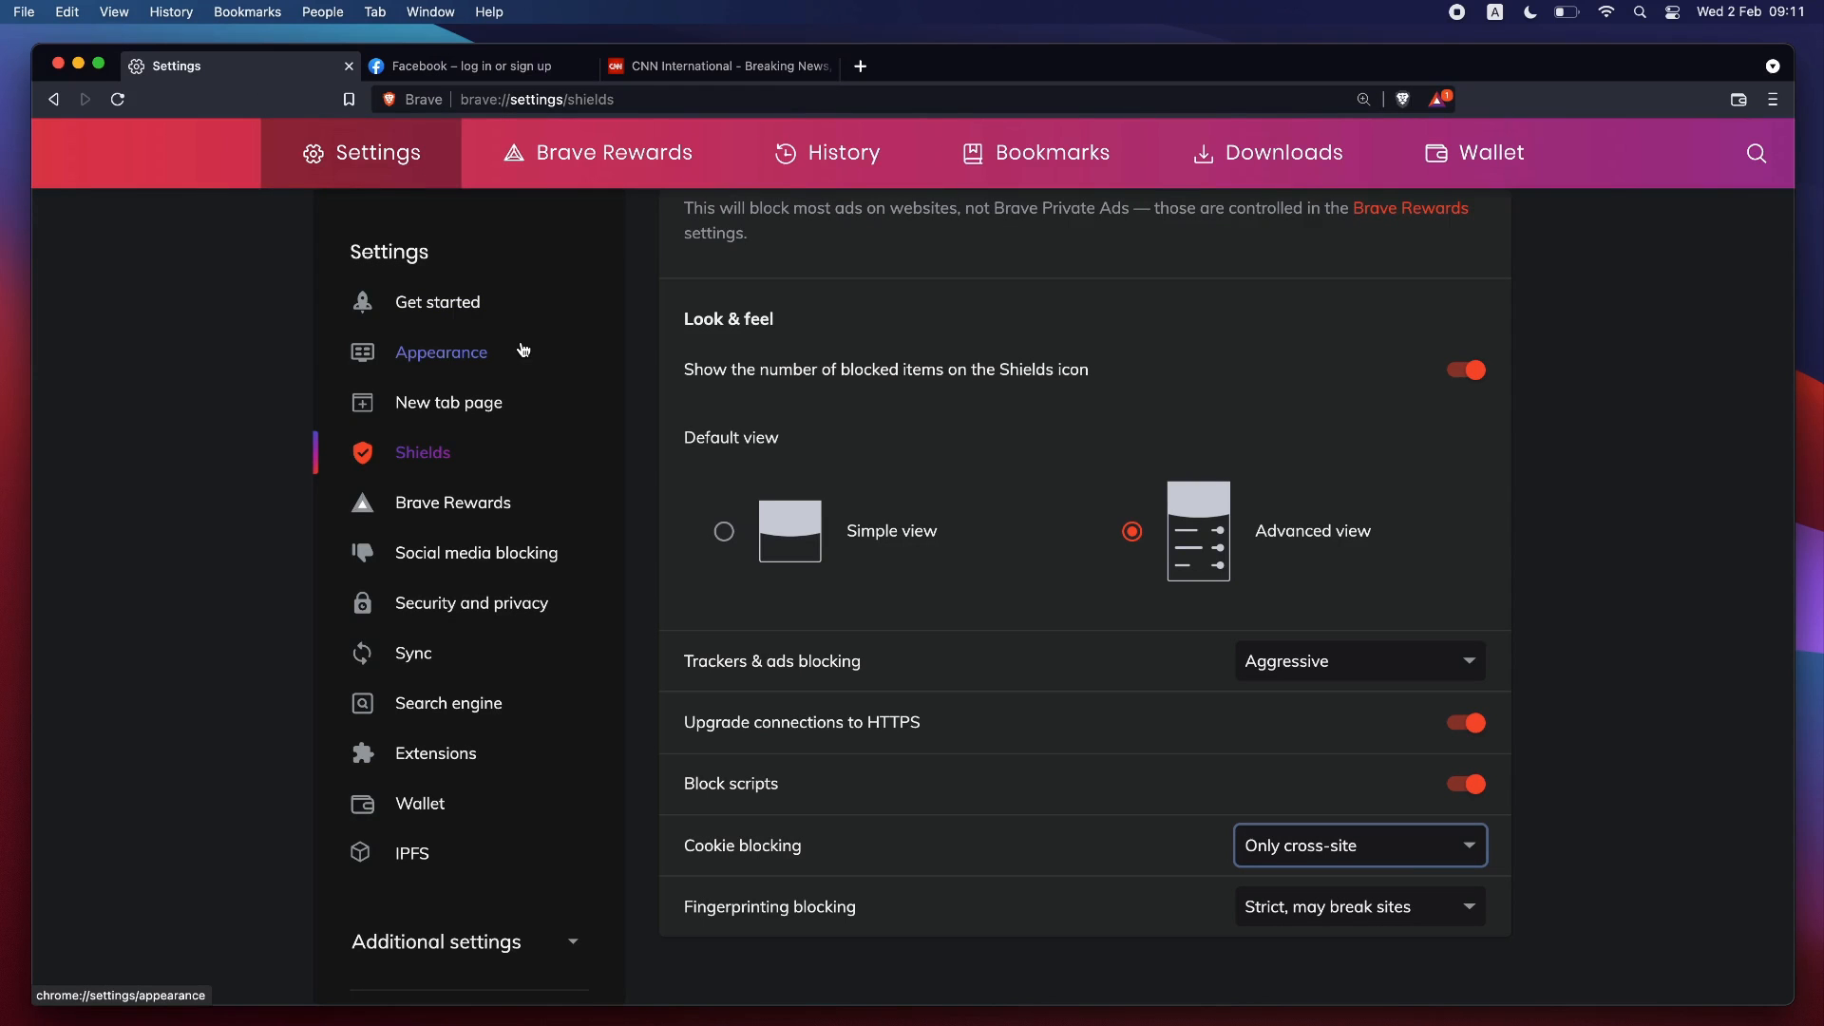
pyautogui.click(484, 556)
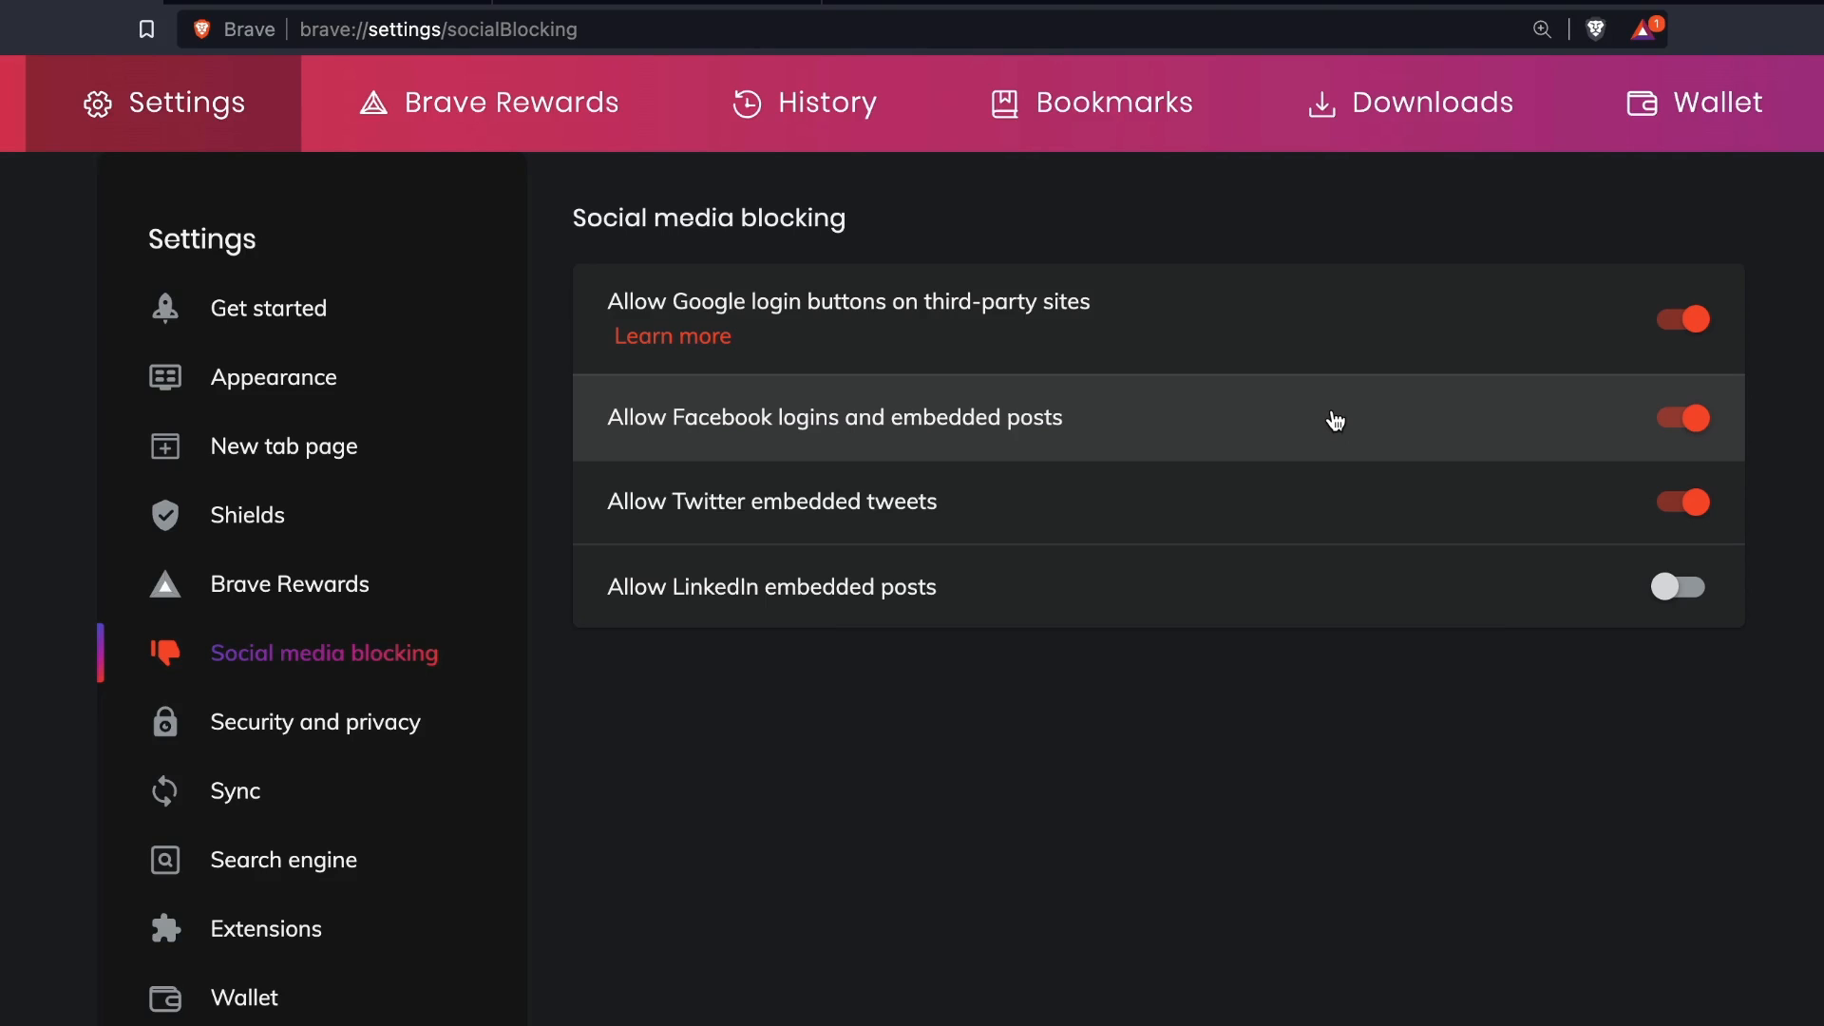
# Open the Security and privacy settings and scroll through its options.
pyautogui.click(352, 729)
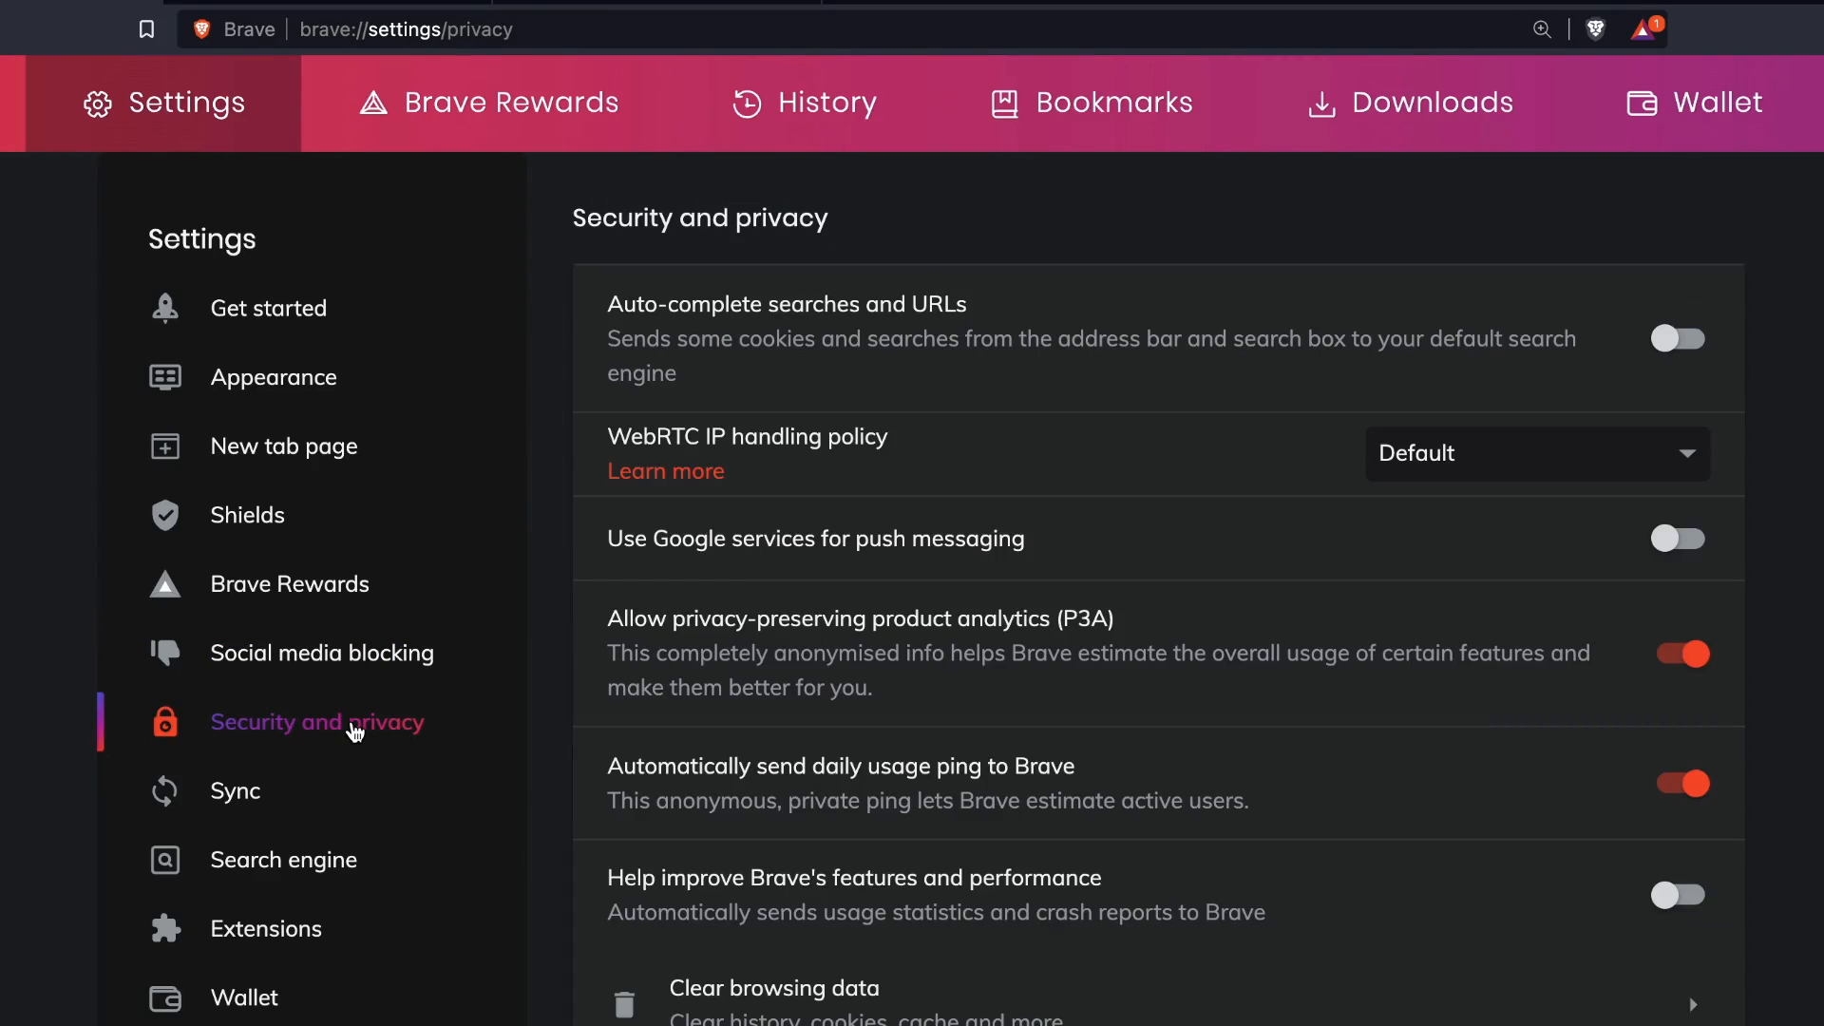
pyautogui.scroll(-5, 1596, 379)
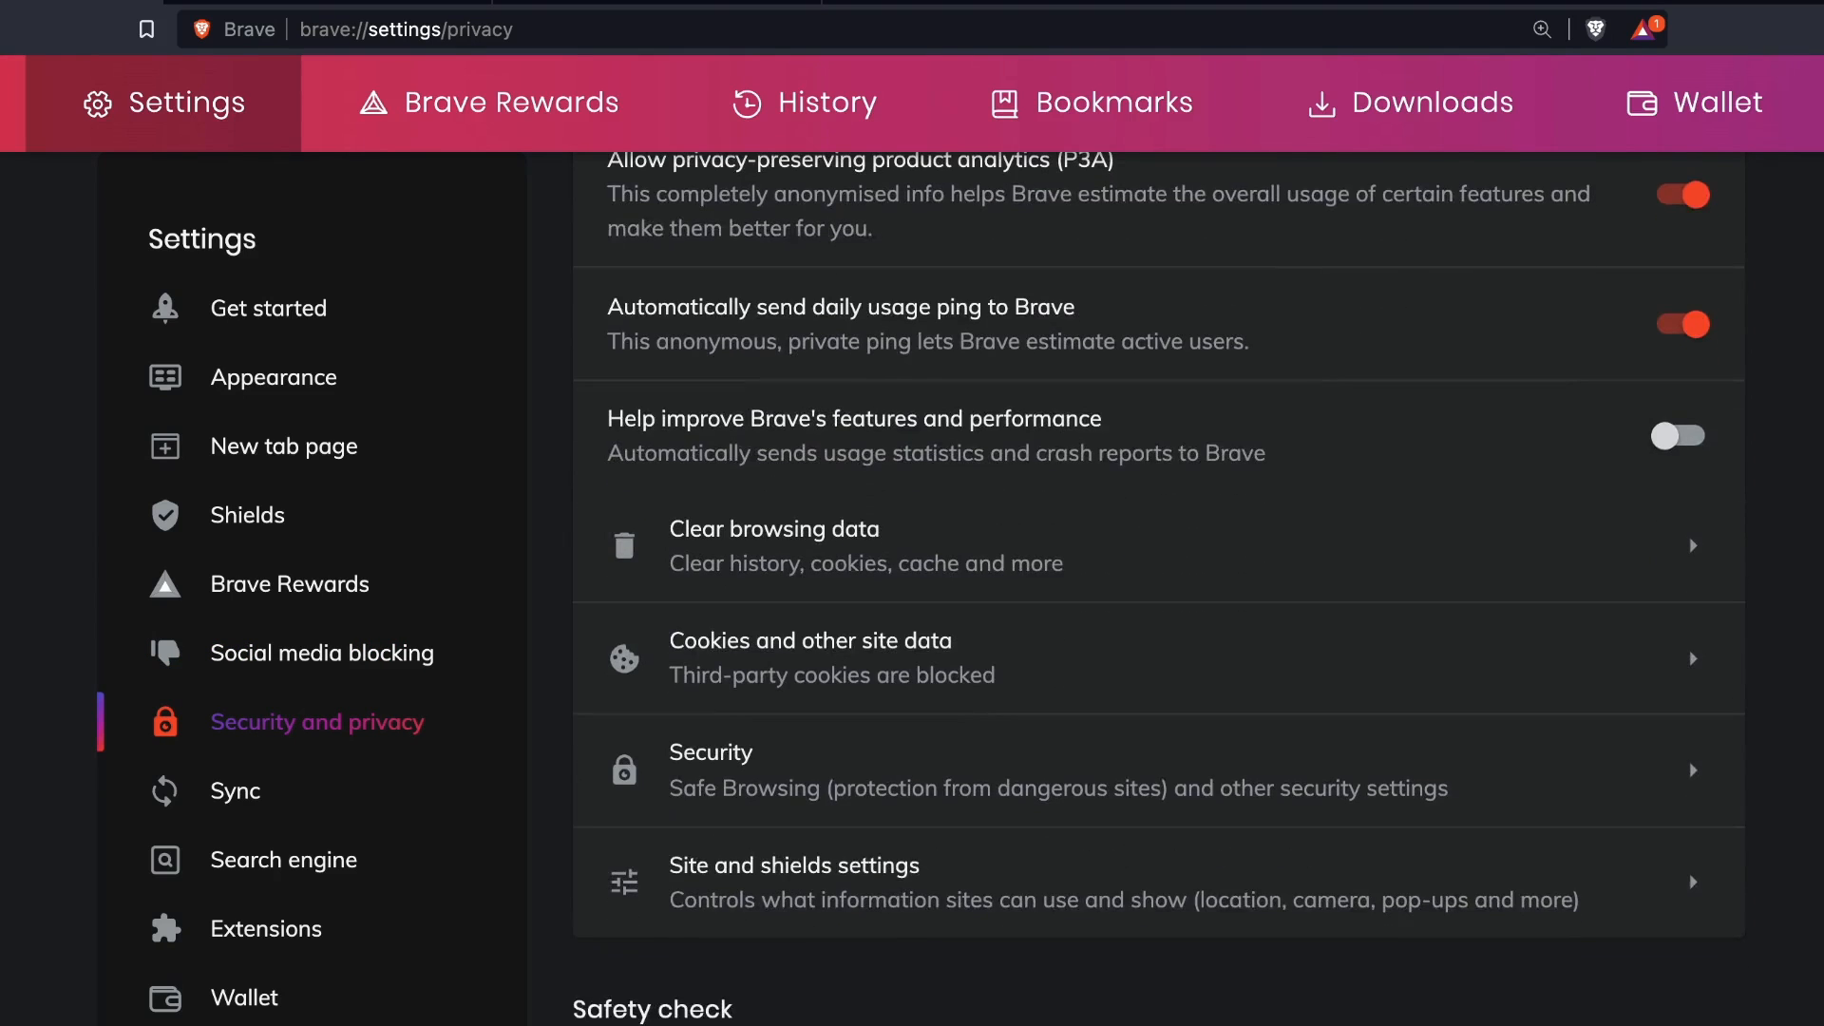
pyautogui.scroll(5, 1158, 588)
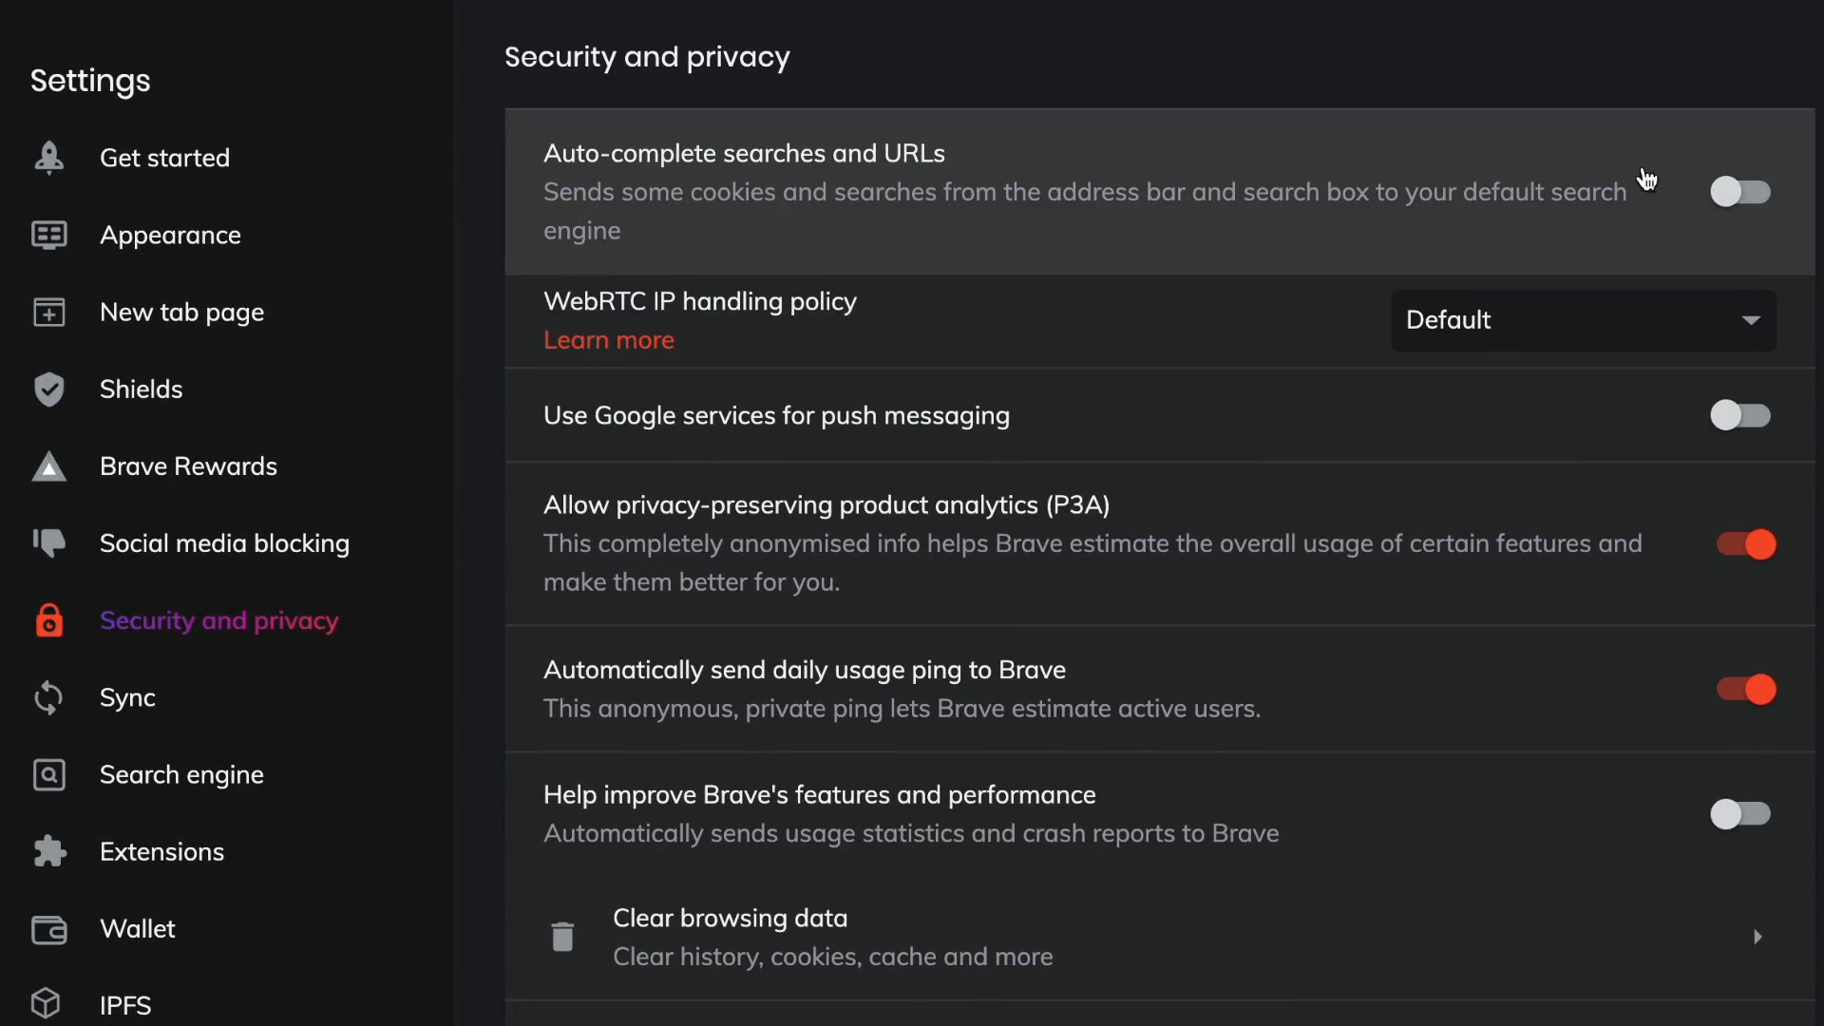
pyautogui.click(1743, 196)
pyautogui.click(1748, 198)
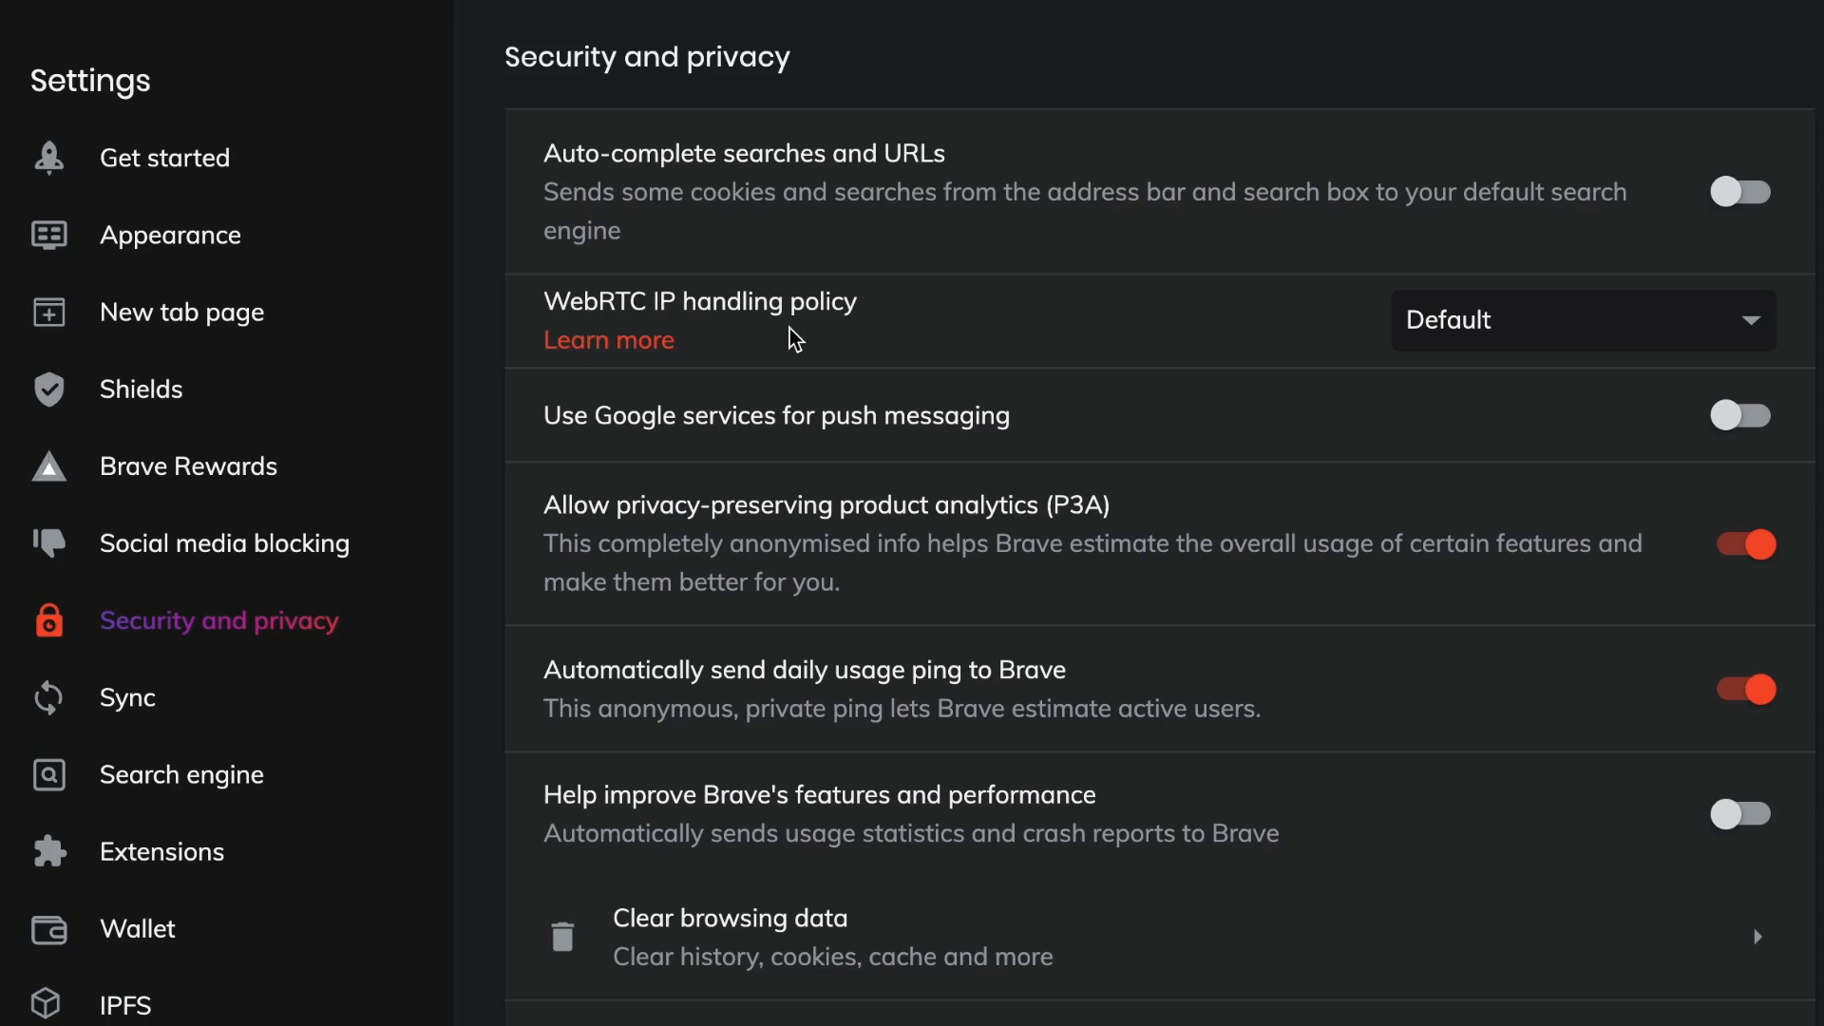
pyautogui.click(864, 305)
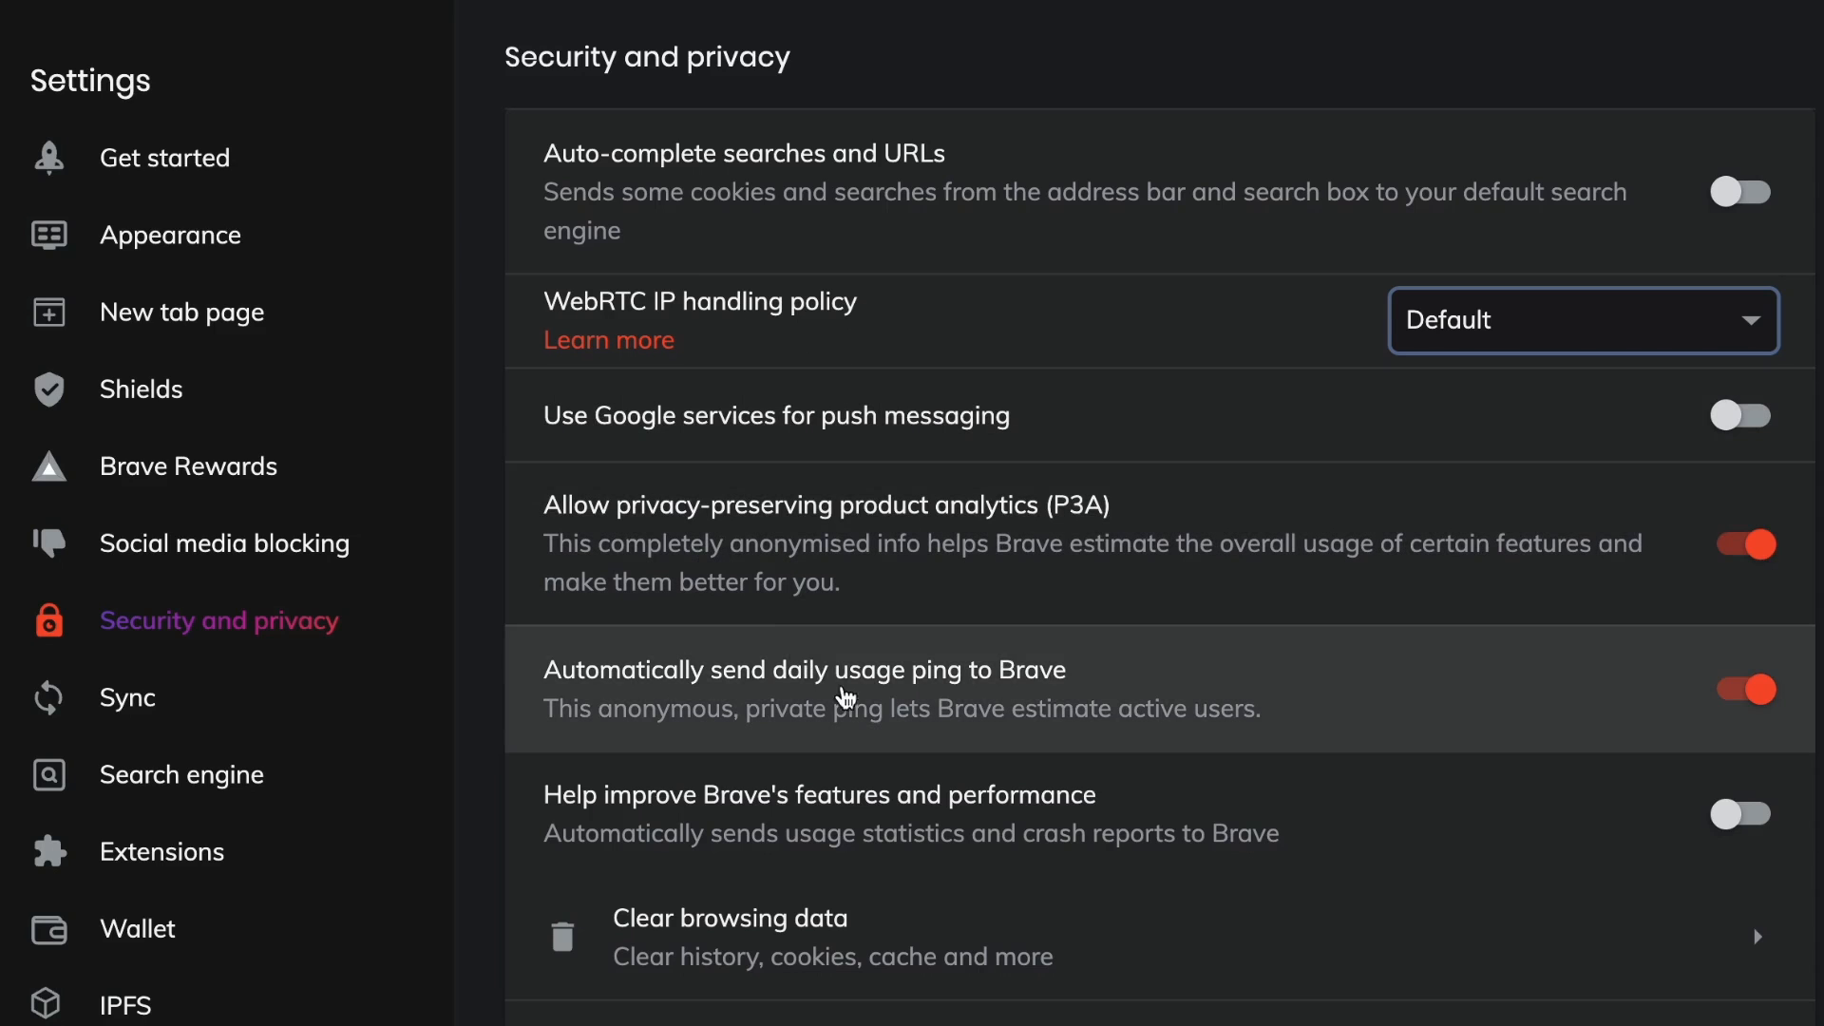
pyautogui.scroll(-4, 900, 729)
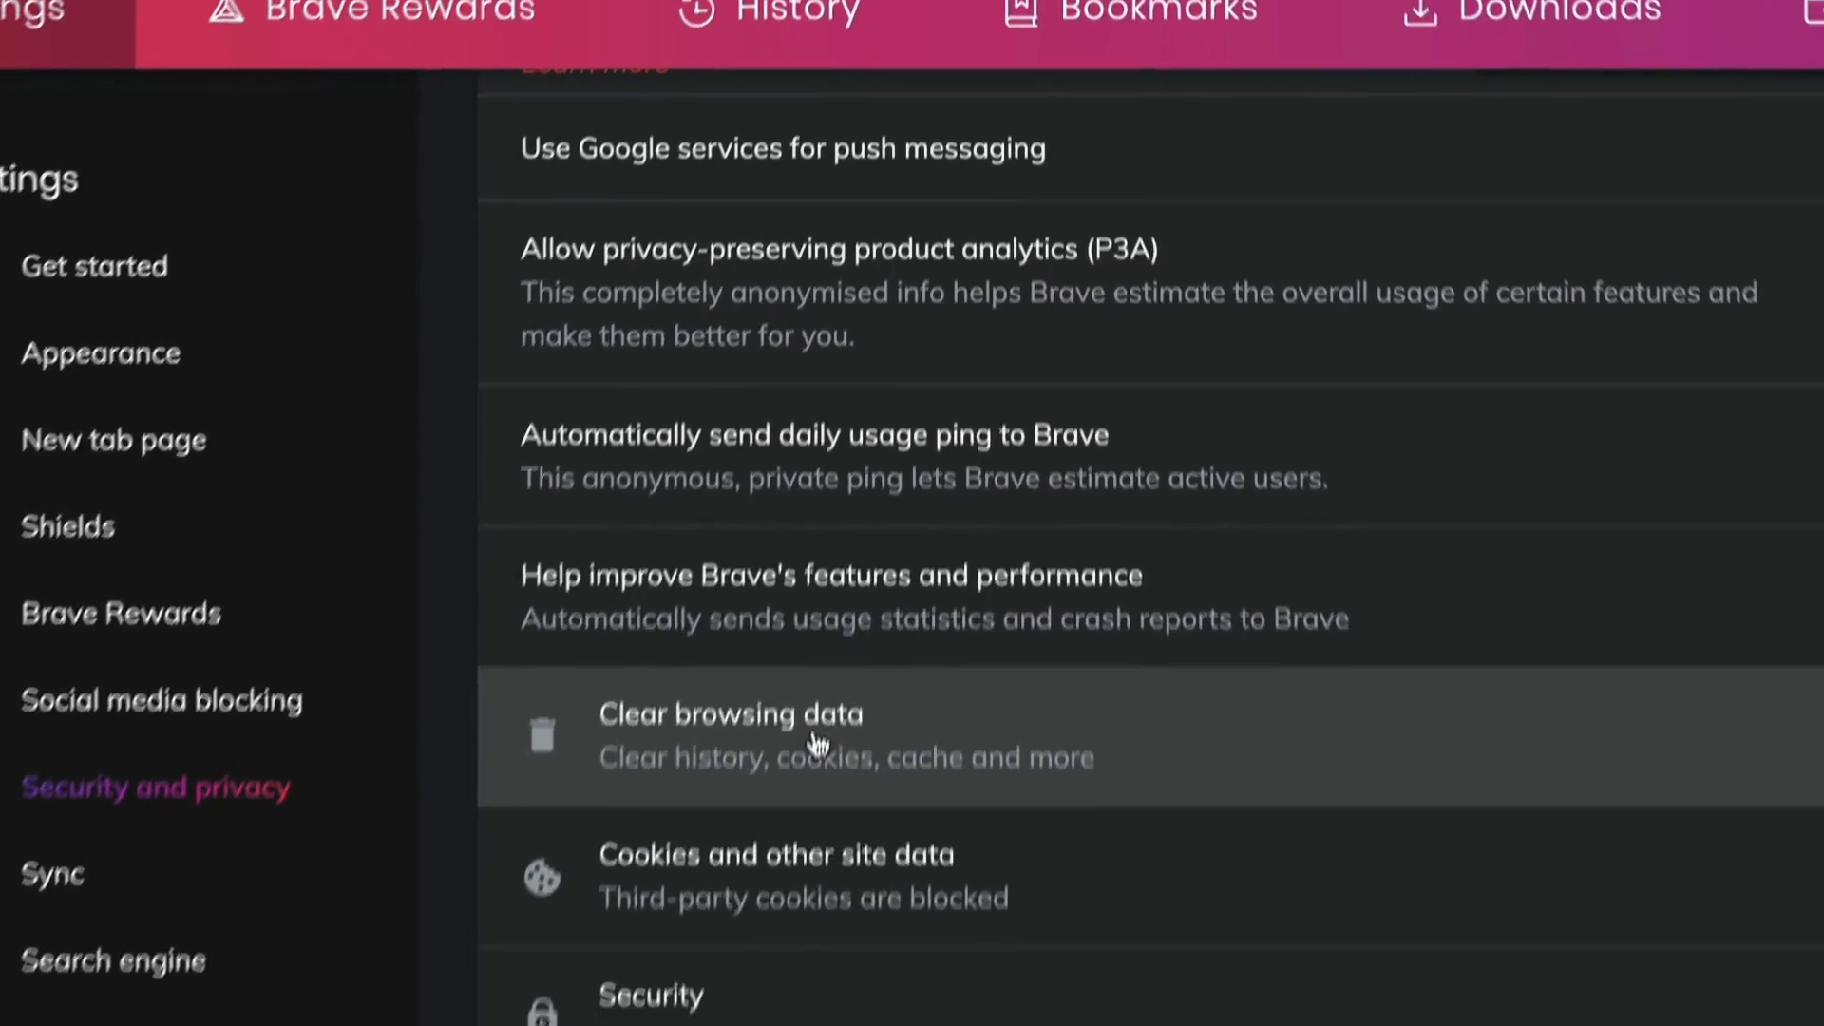
# Clear browsing data with the All time range and all advanced categories selected.
pyautogui.click(817, 743)
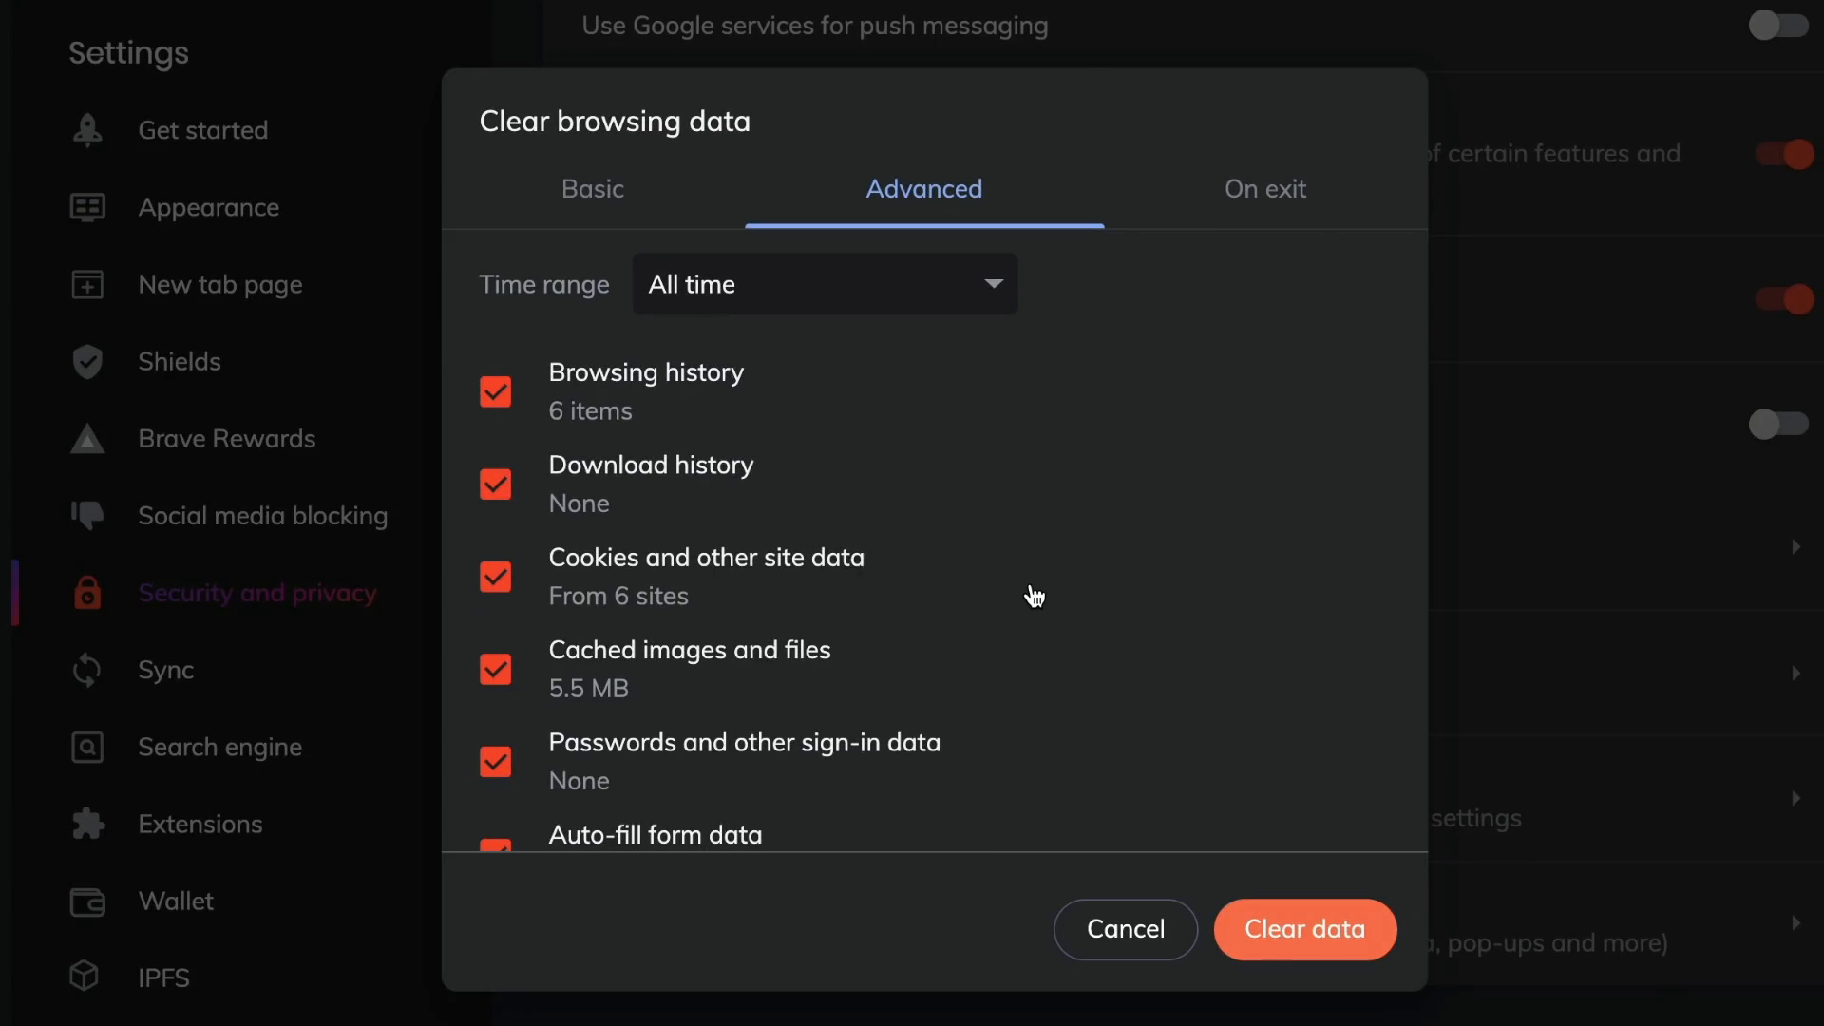
pyautogui.scroll(-2, 1036, 597)
pyautogui.scroll(3, 1035, 597)
pyautogui.click(1296, 926)
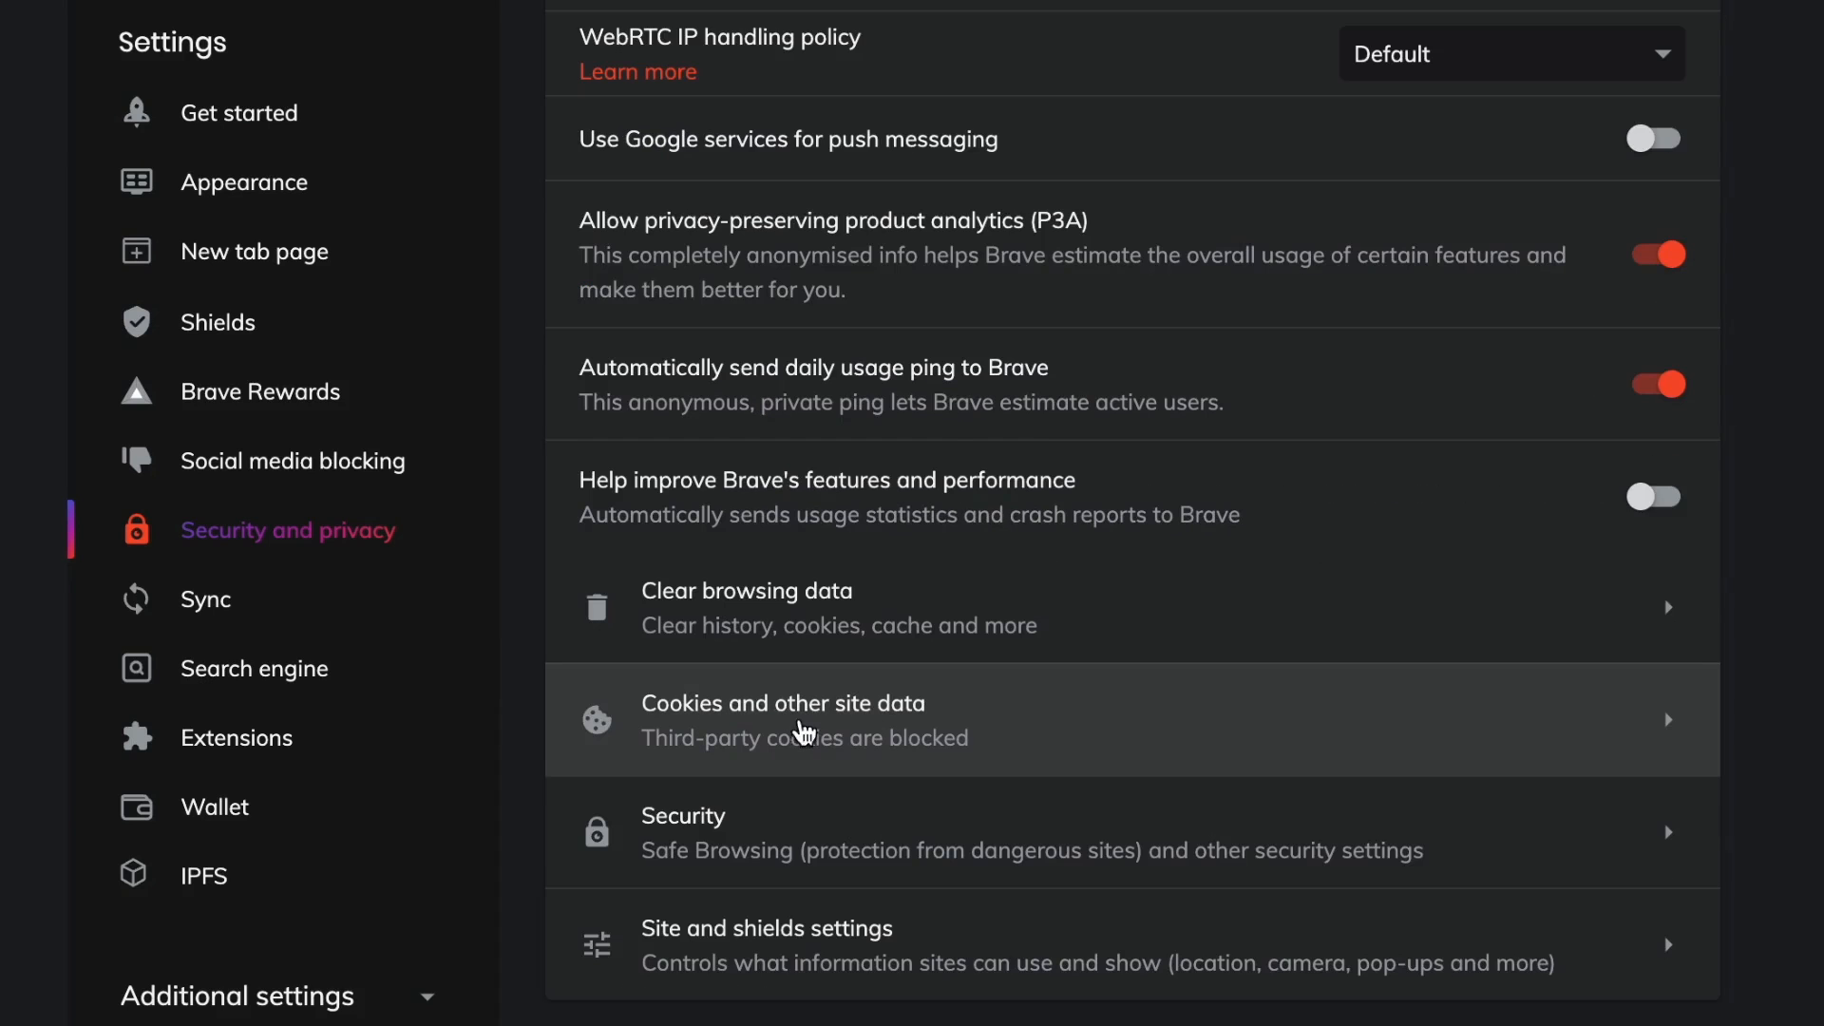
# In Cookies and other site data, enable clearing cookies when all windows close and confirm sending Do Not Track requests.
pyautogui.click(766, 726)
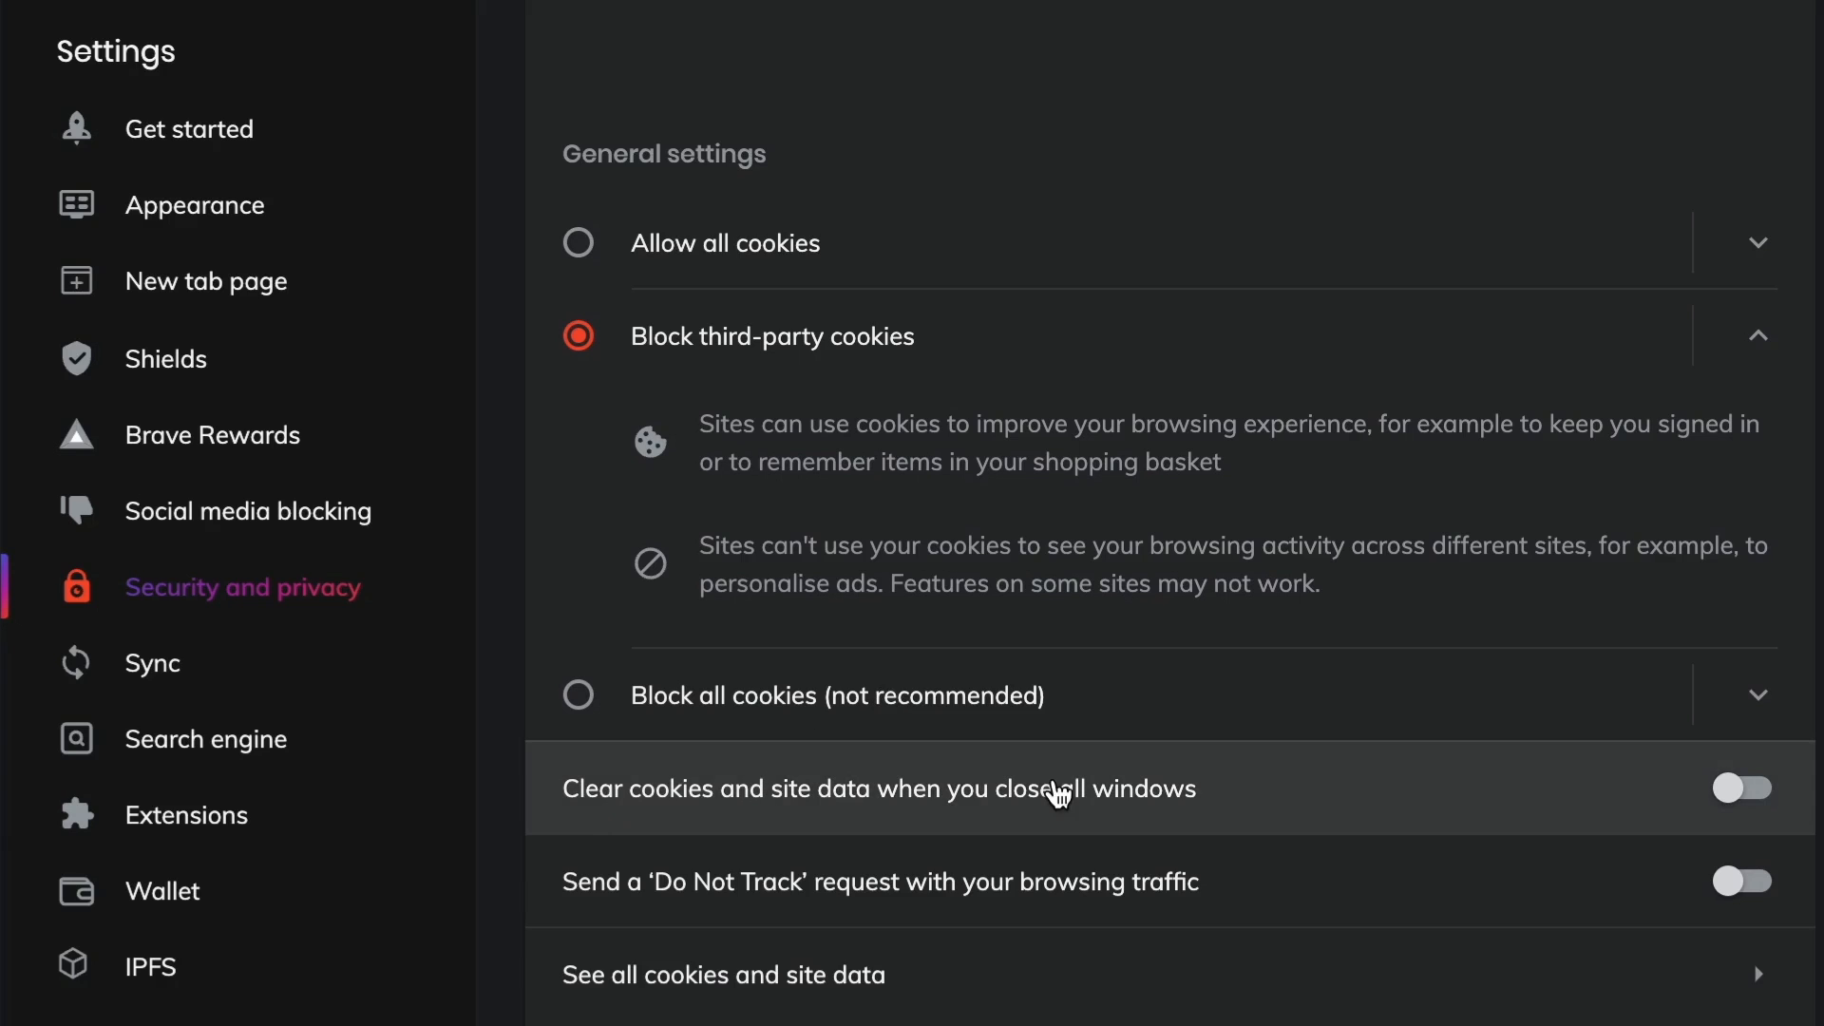
pyautogui.click(1738, 786)
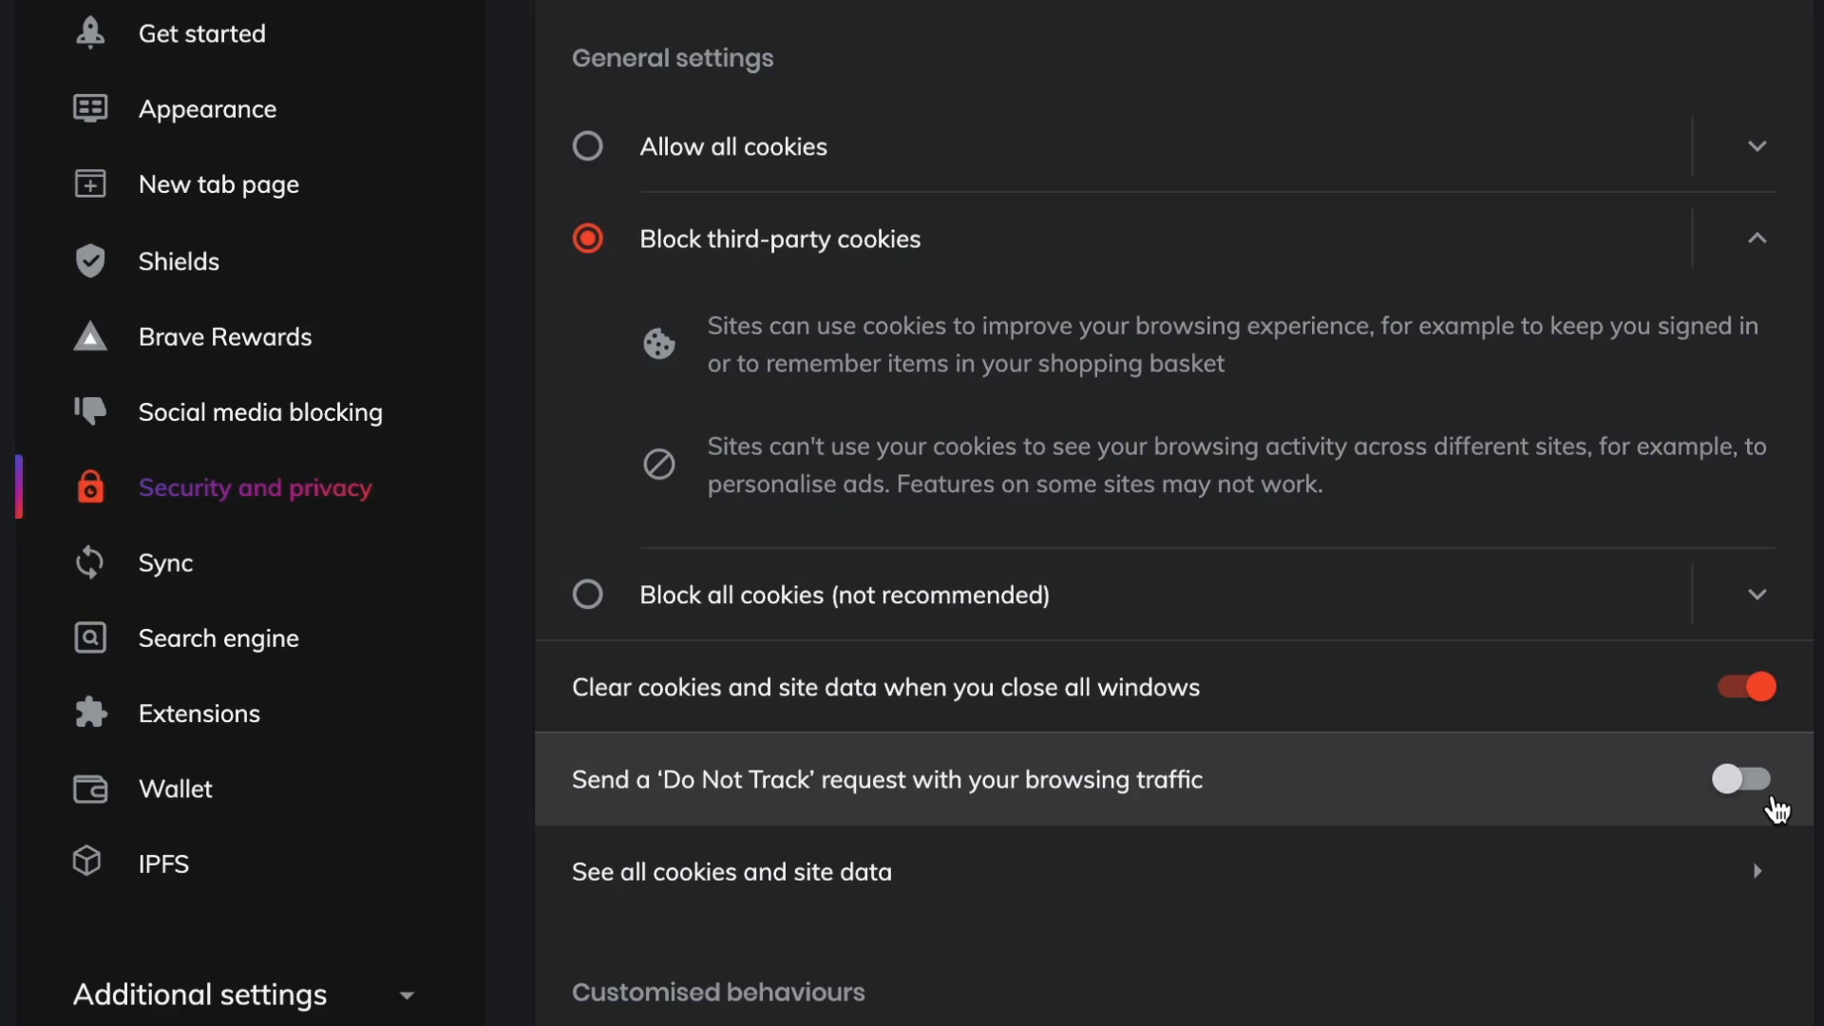
pyautogui.click(1769, 797)
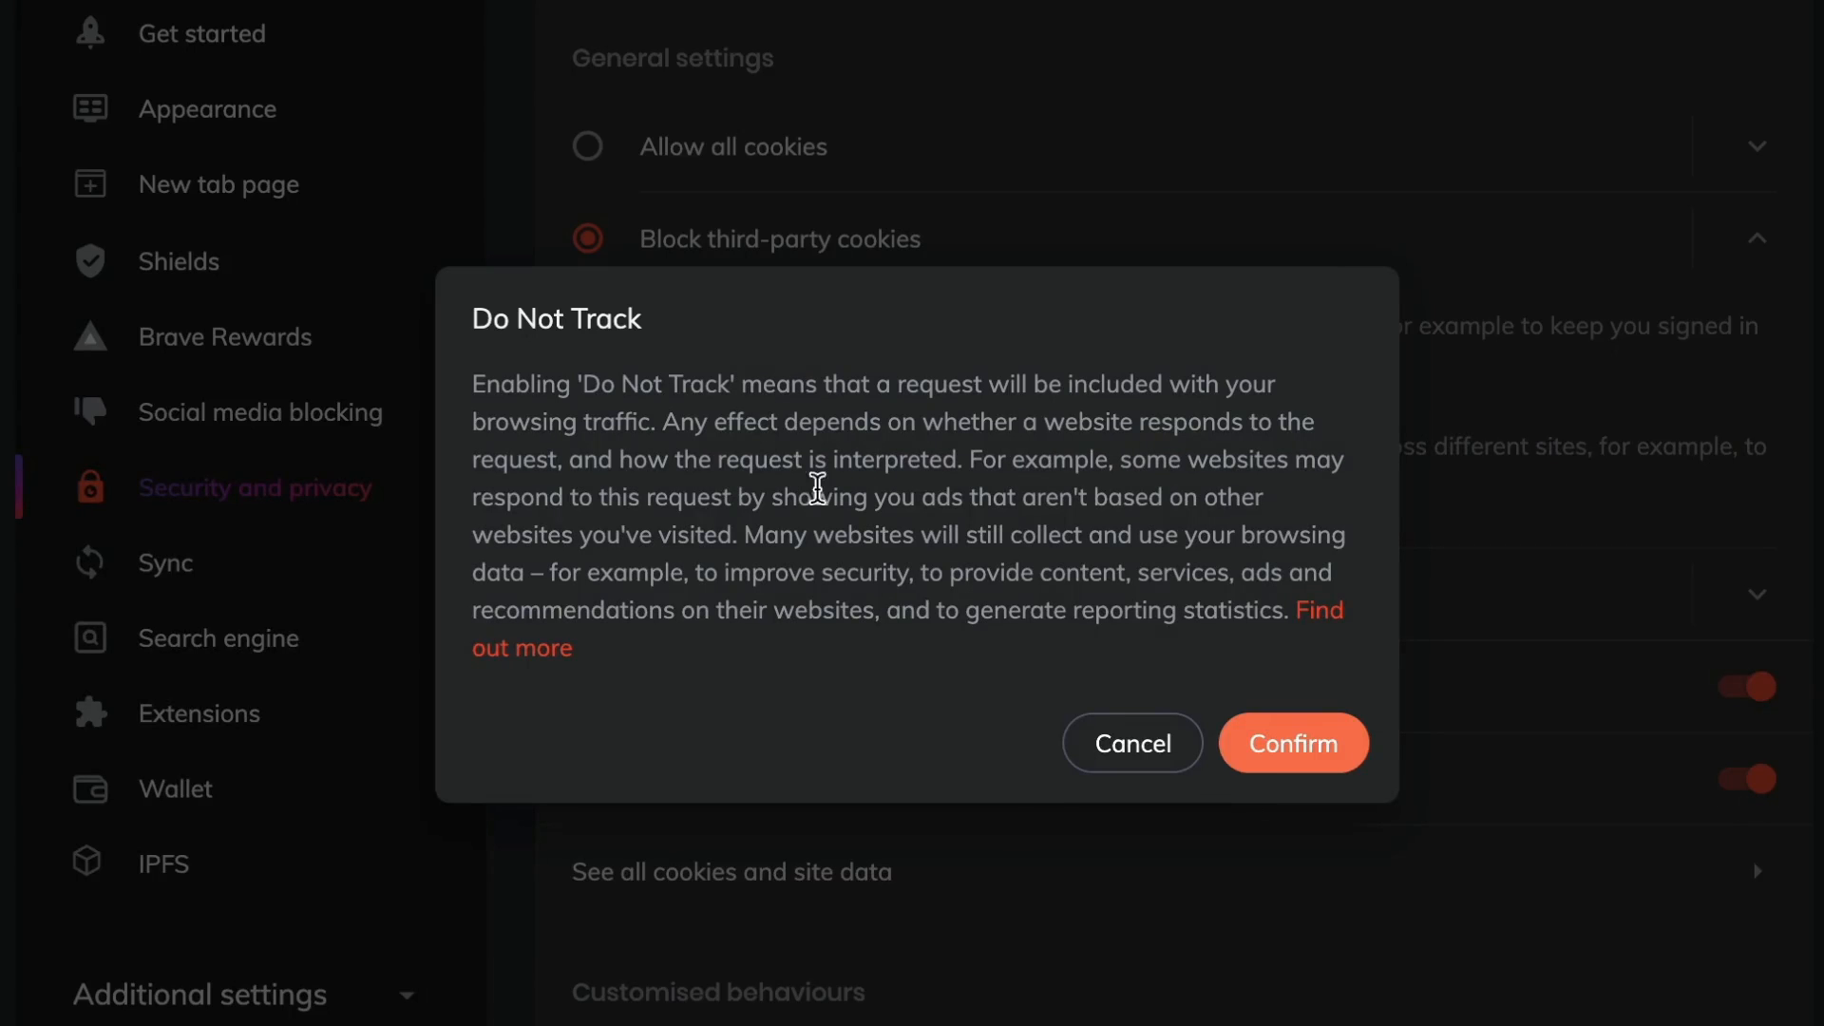
pyautogui.click(1302, 769)
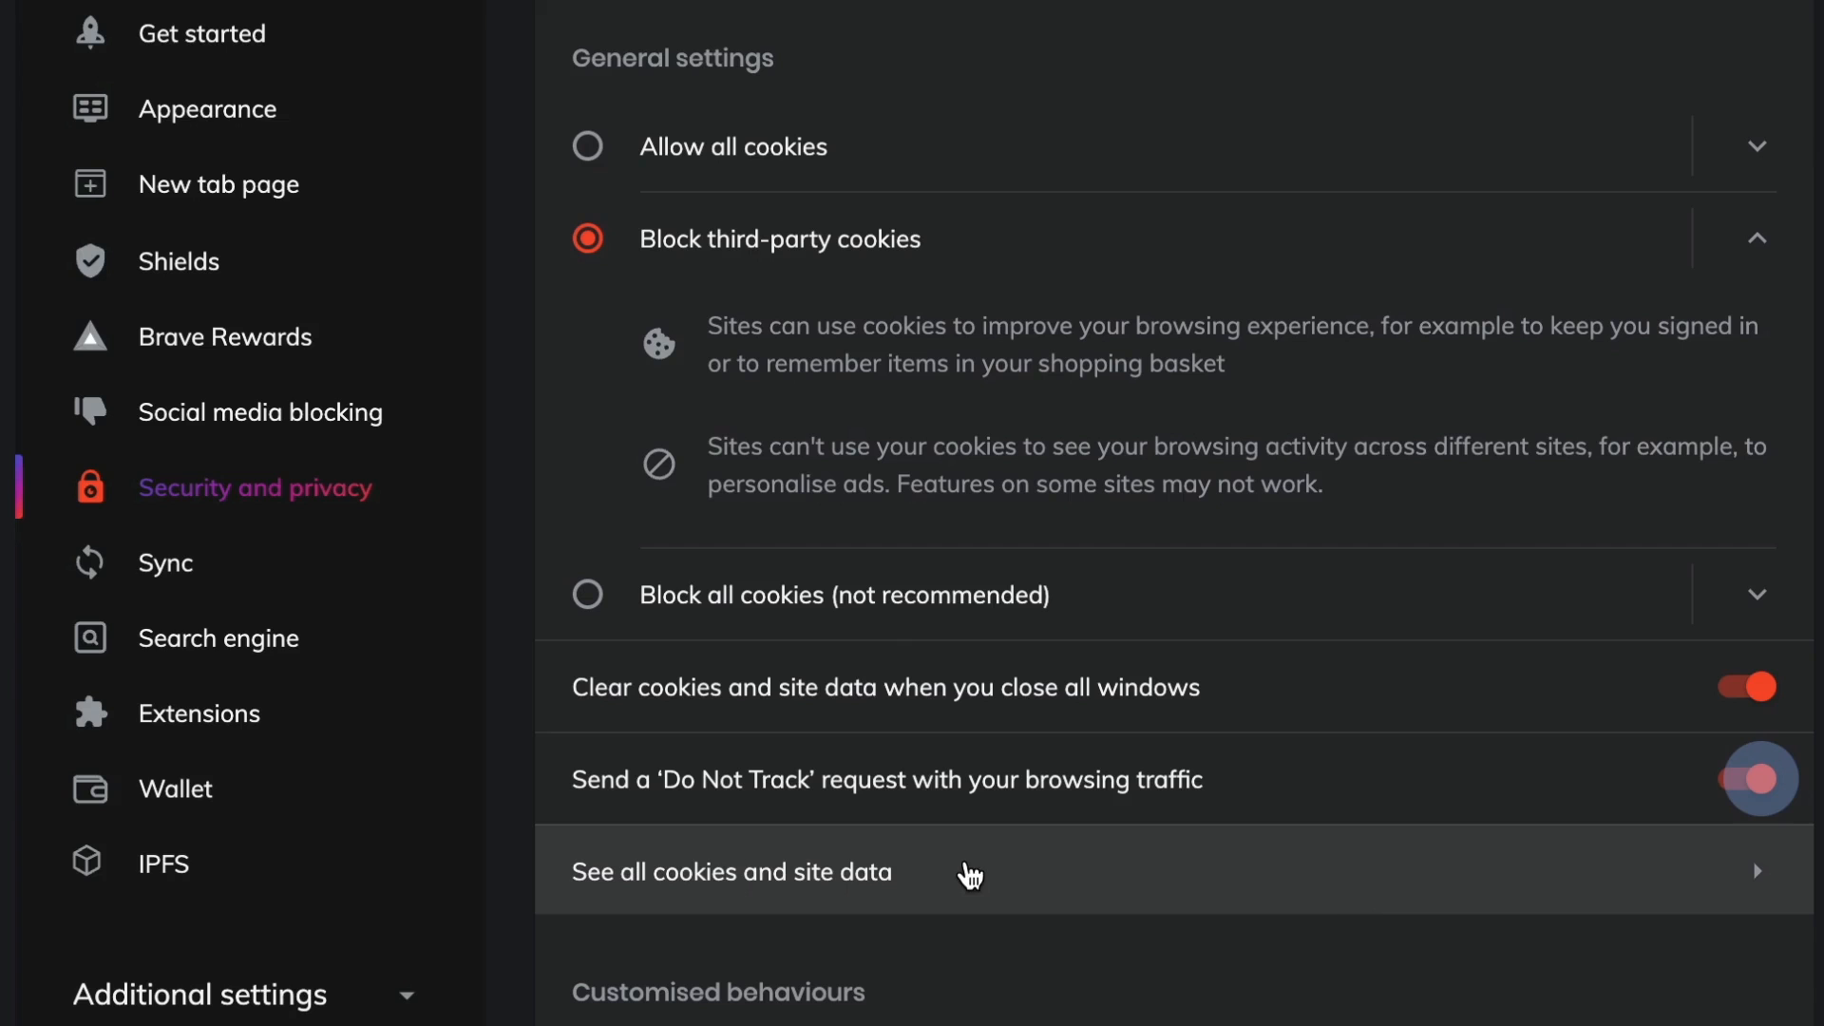
# Open the Security settings and review the Safe Browsing and secure connection options.
pyautogui.scroll(-5, 969, 874)
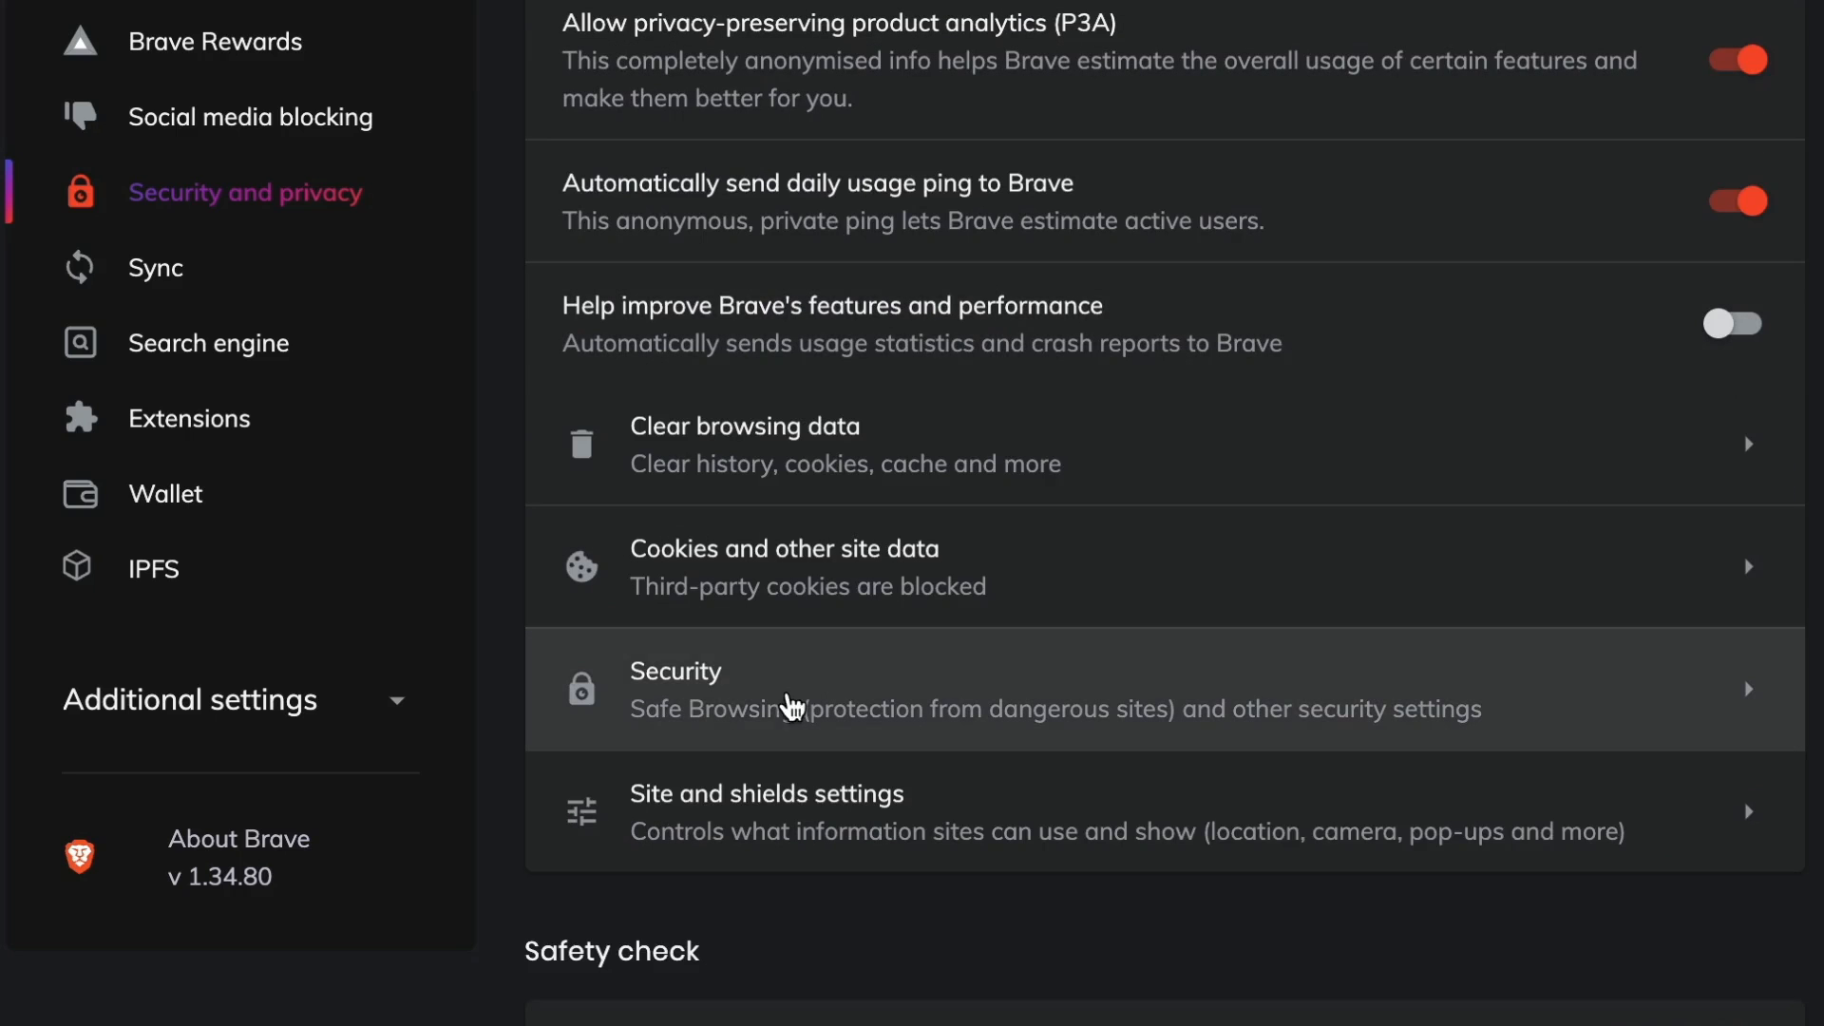
pyautogui.click(717, 700)
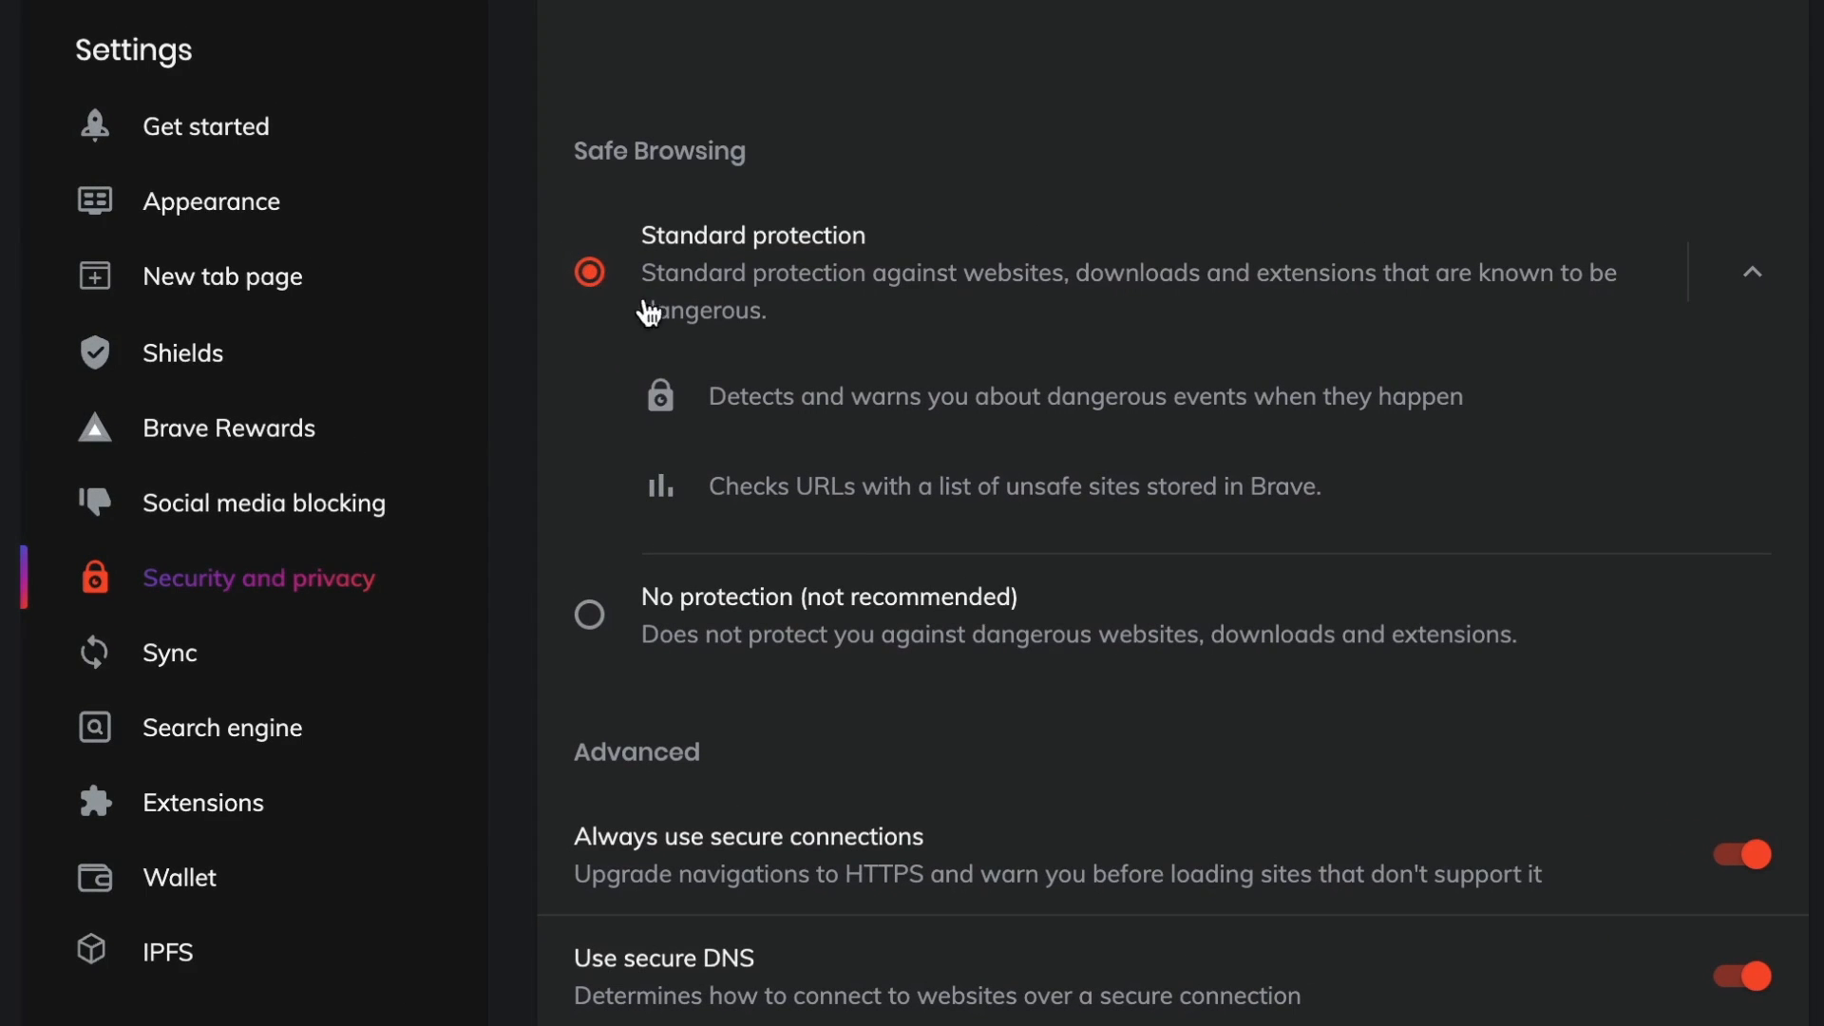
pyautogui.scroll(-2, 870, 750)
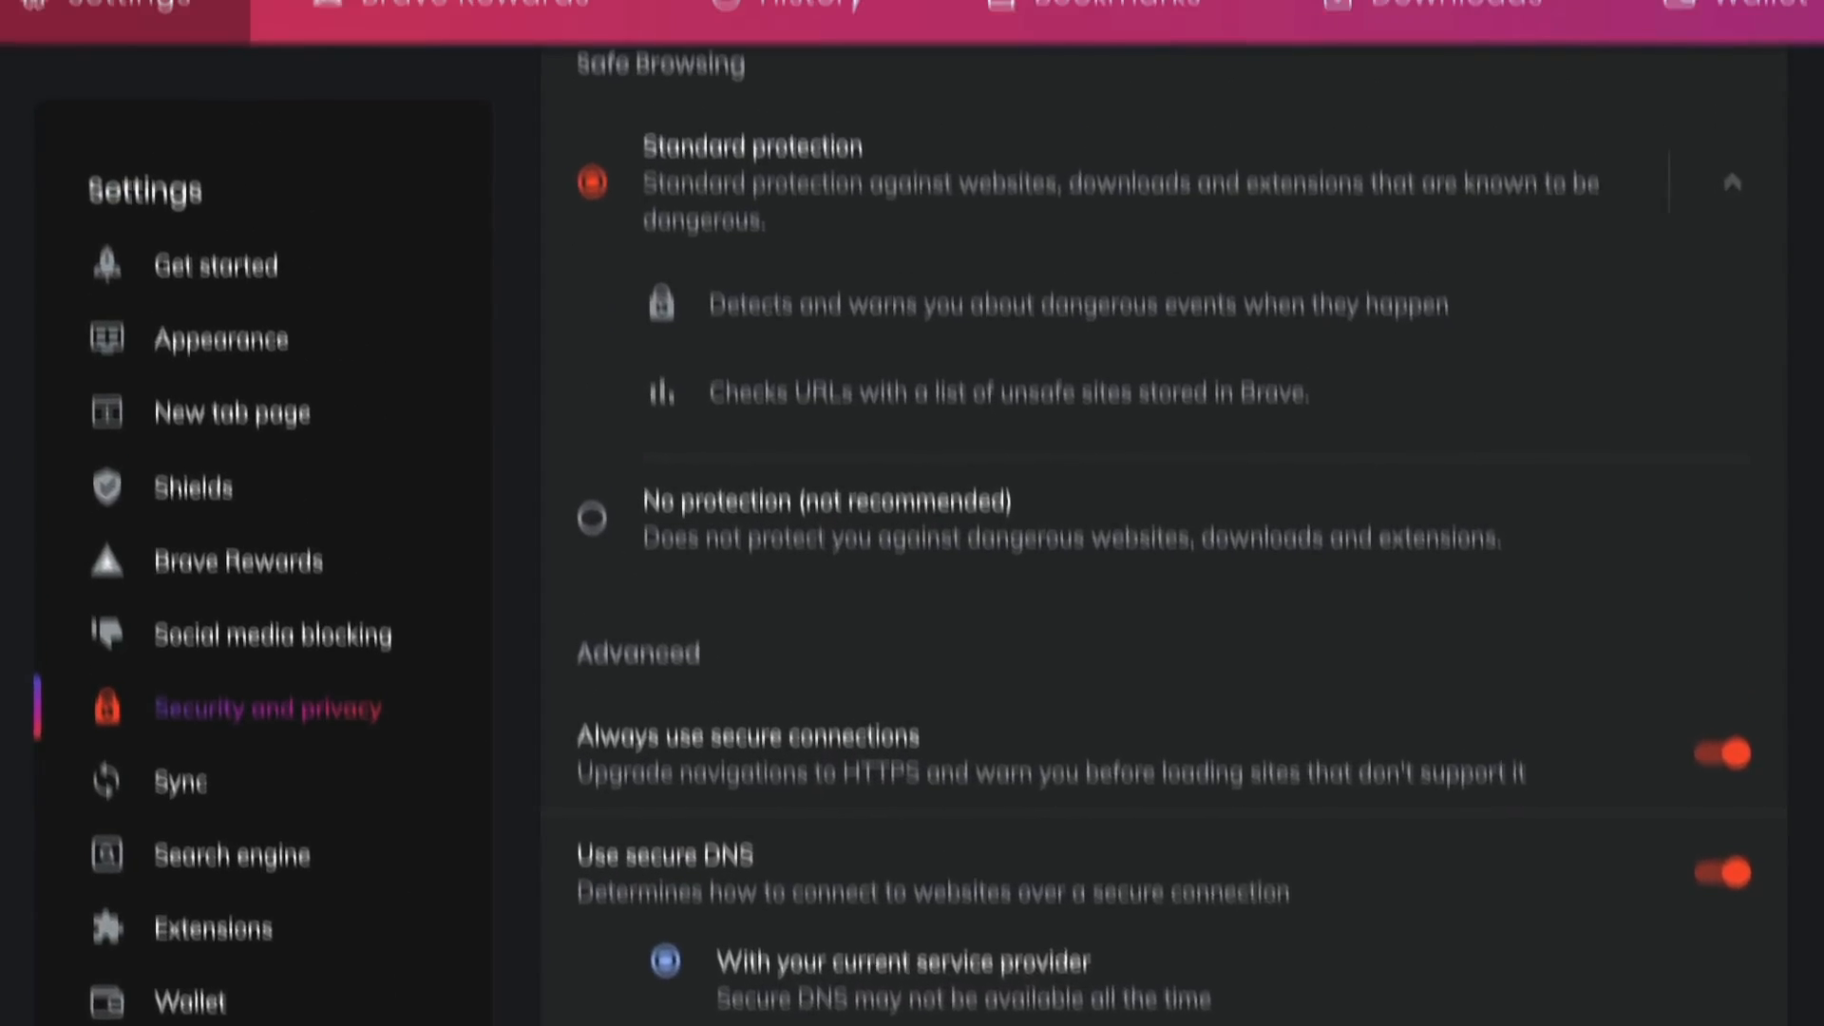
pyautogui.scroll(1, 469, 237)
pyautogui.scroll(2, 470, 242)
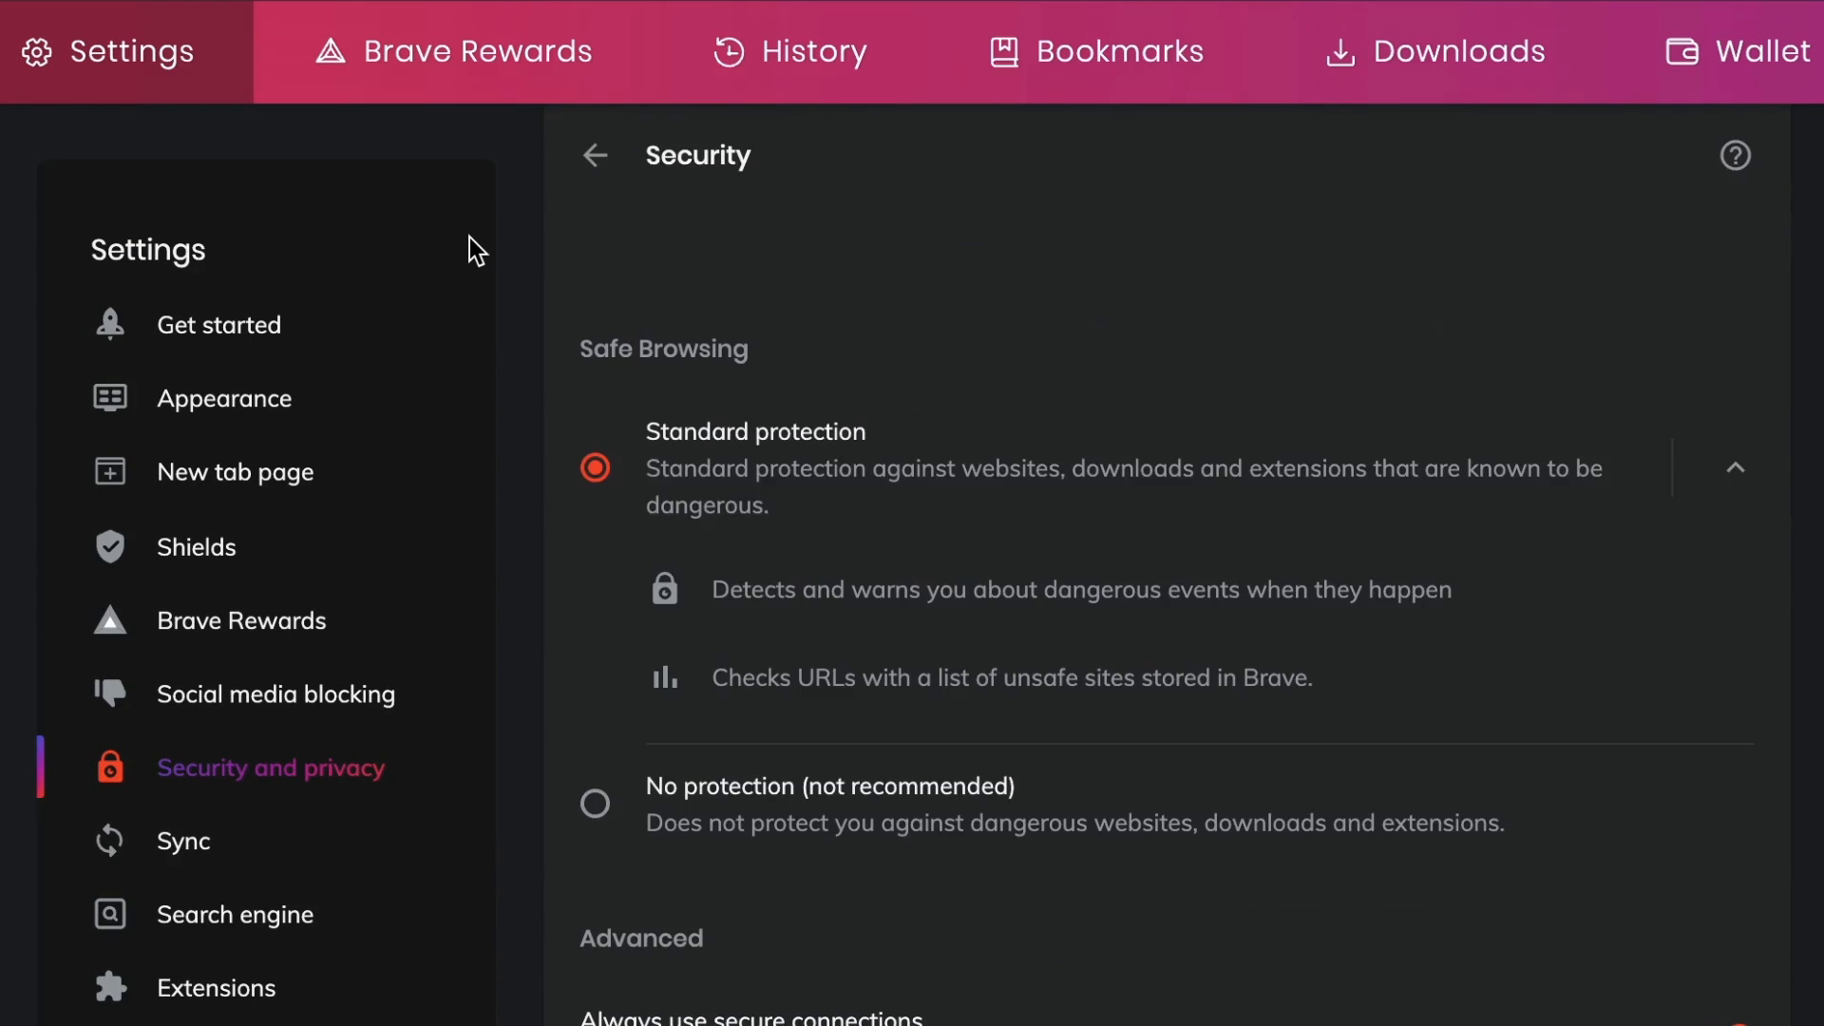
# Open the site settings and review its permissions, the additional permissions list and the JavaScript setting.
pyautogui.click(597, 161)
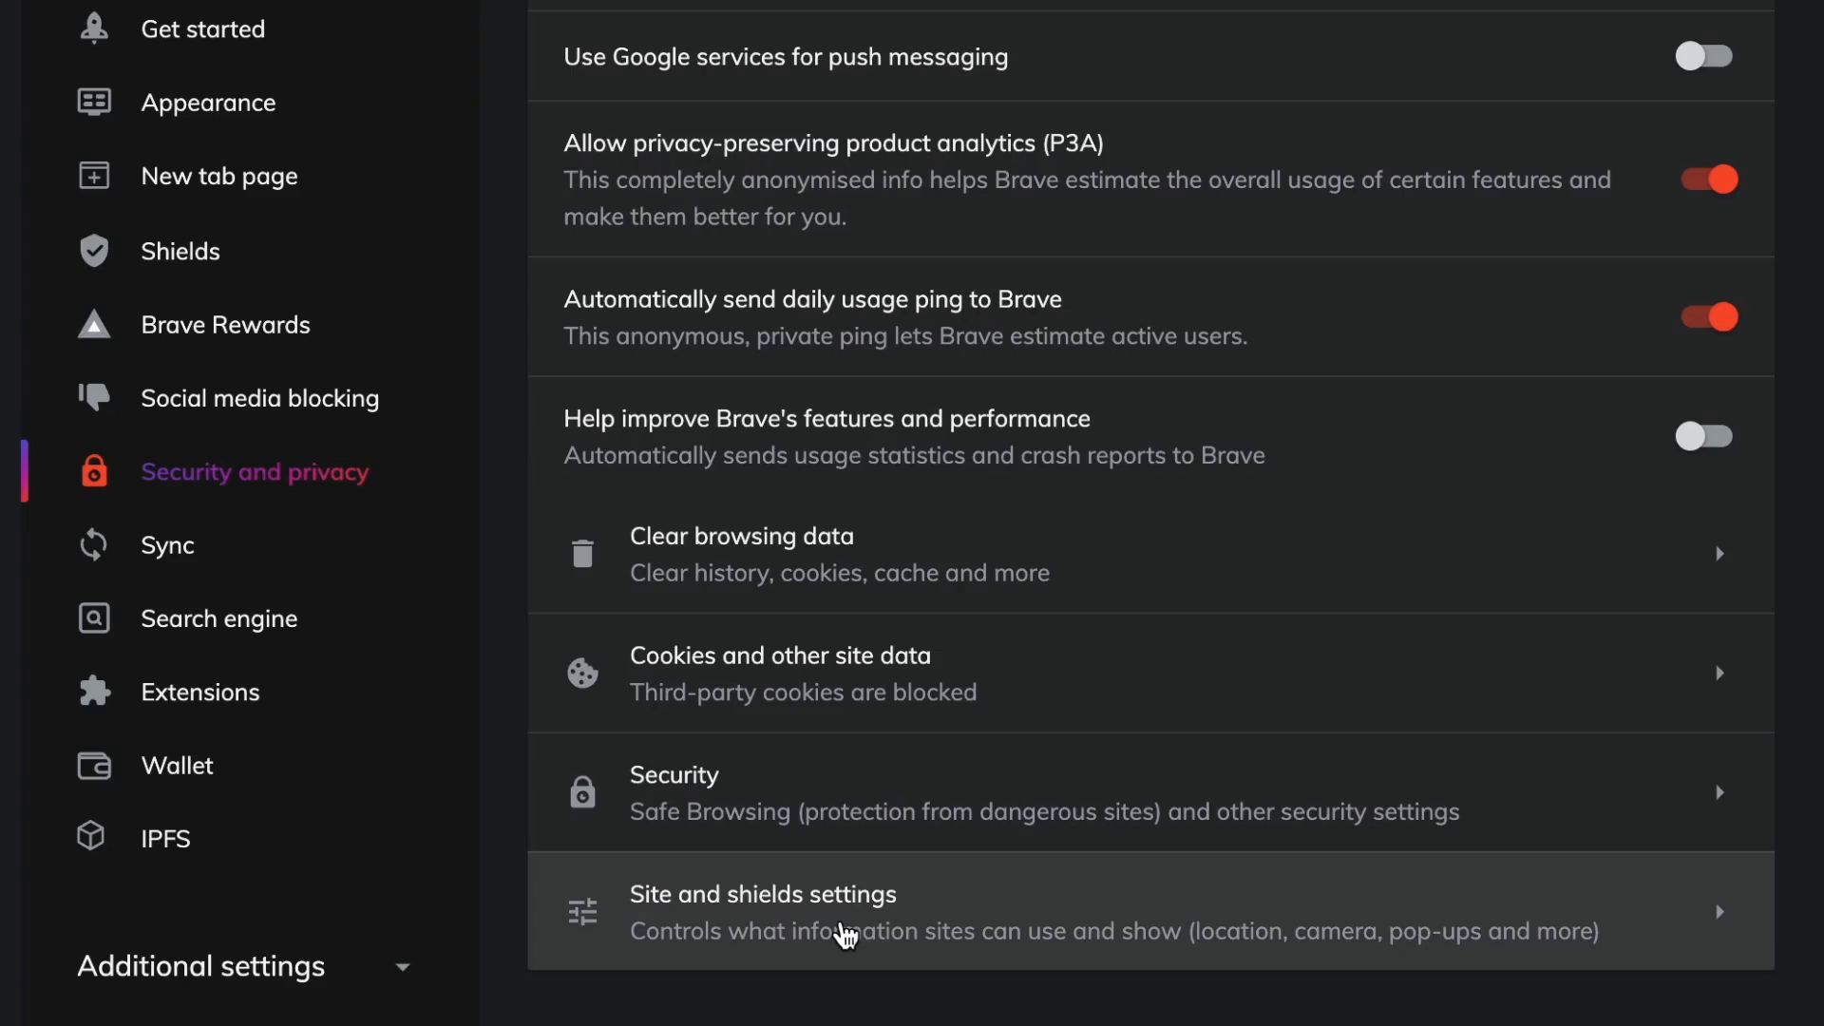
pyautogui.click(843, 978)
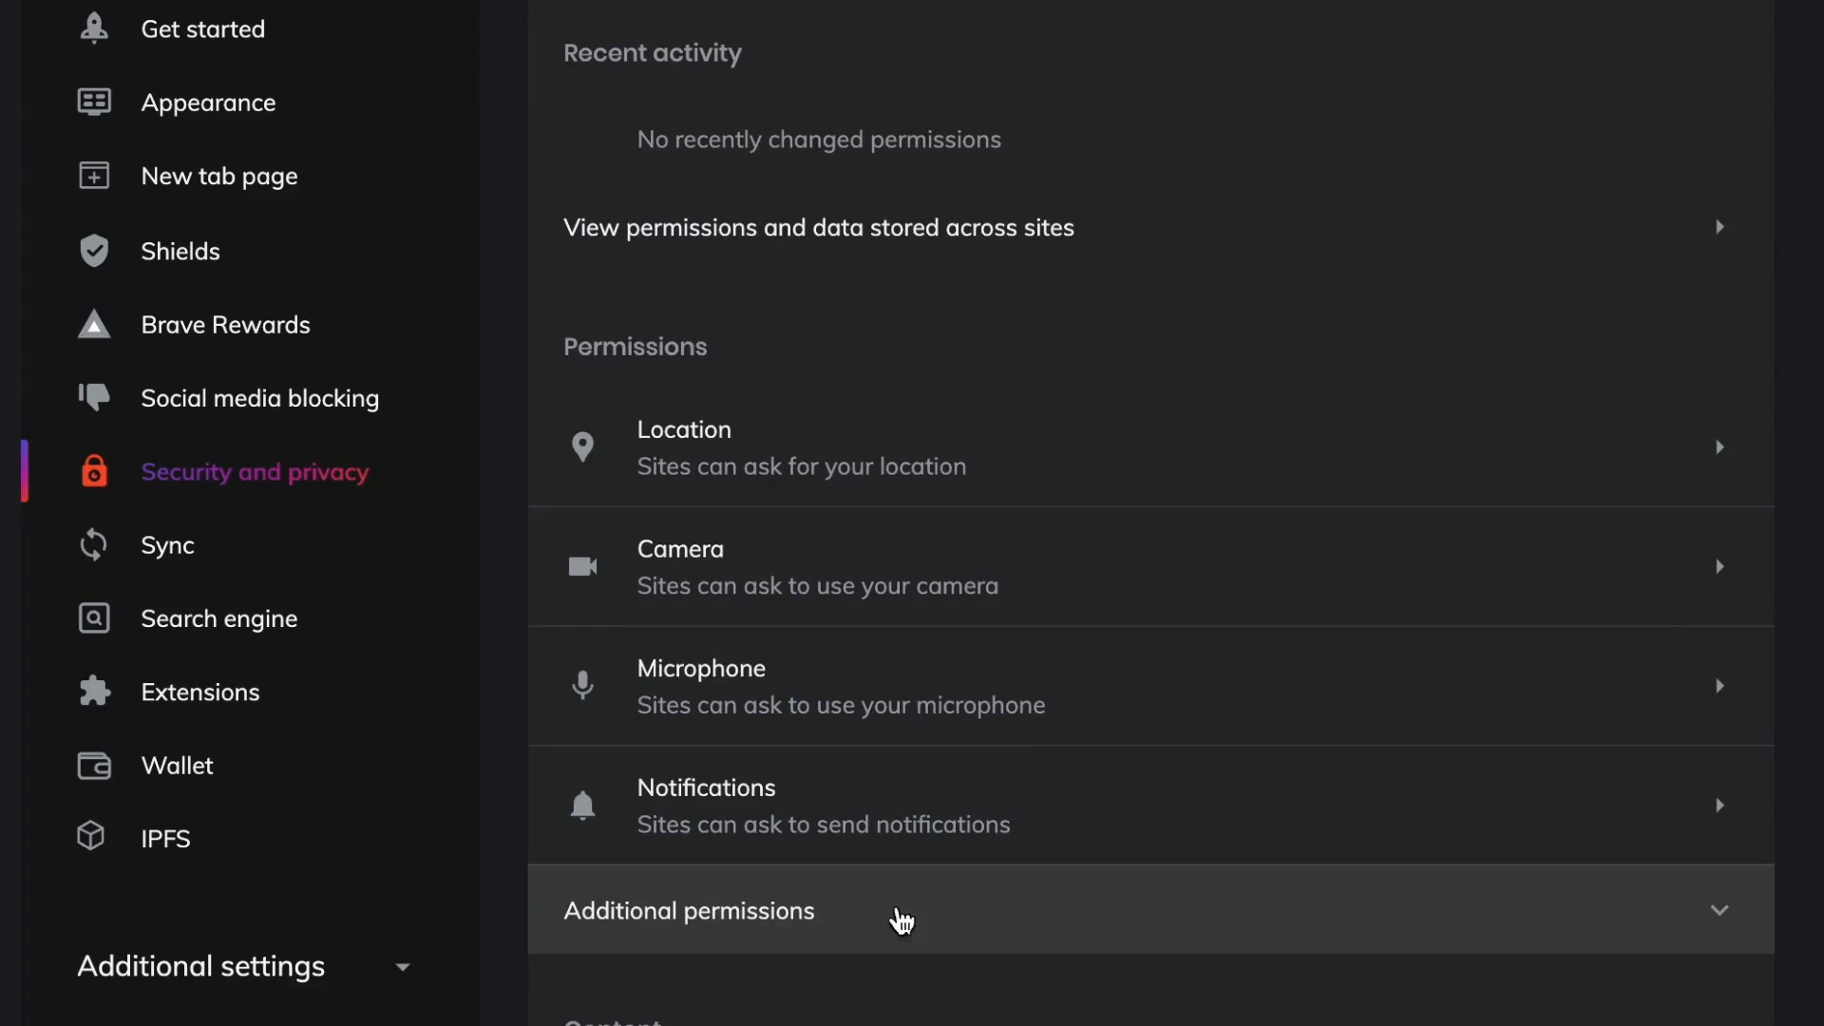
pyautogui.scroll(-2, 1127, 442)
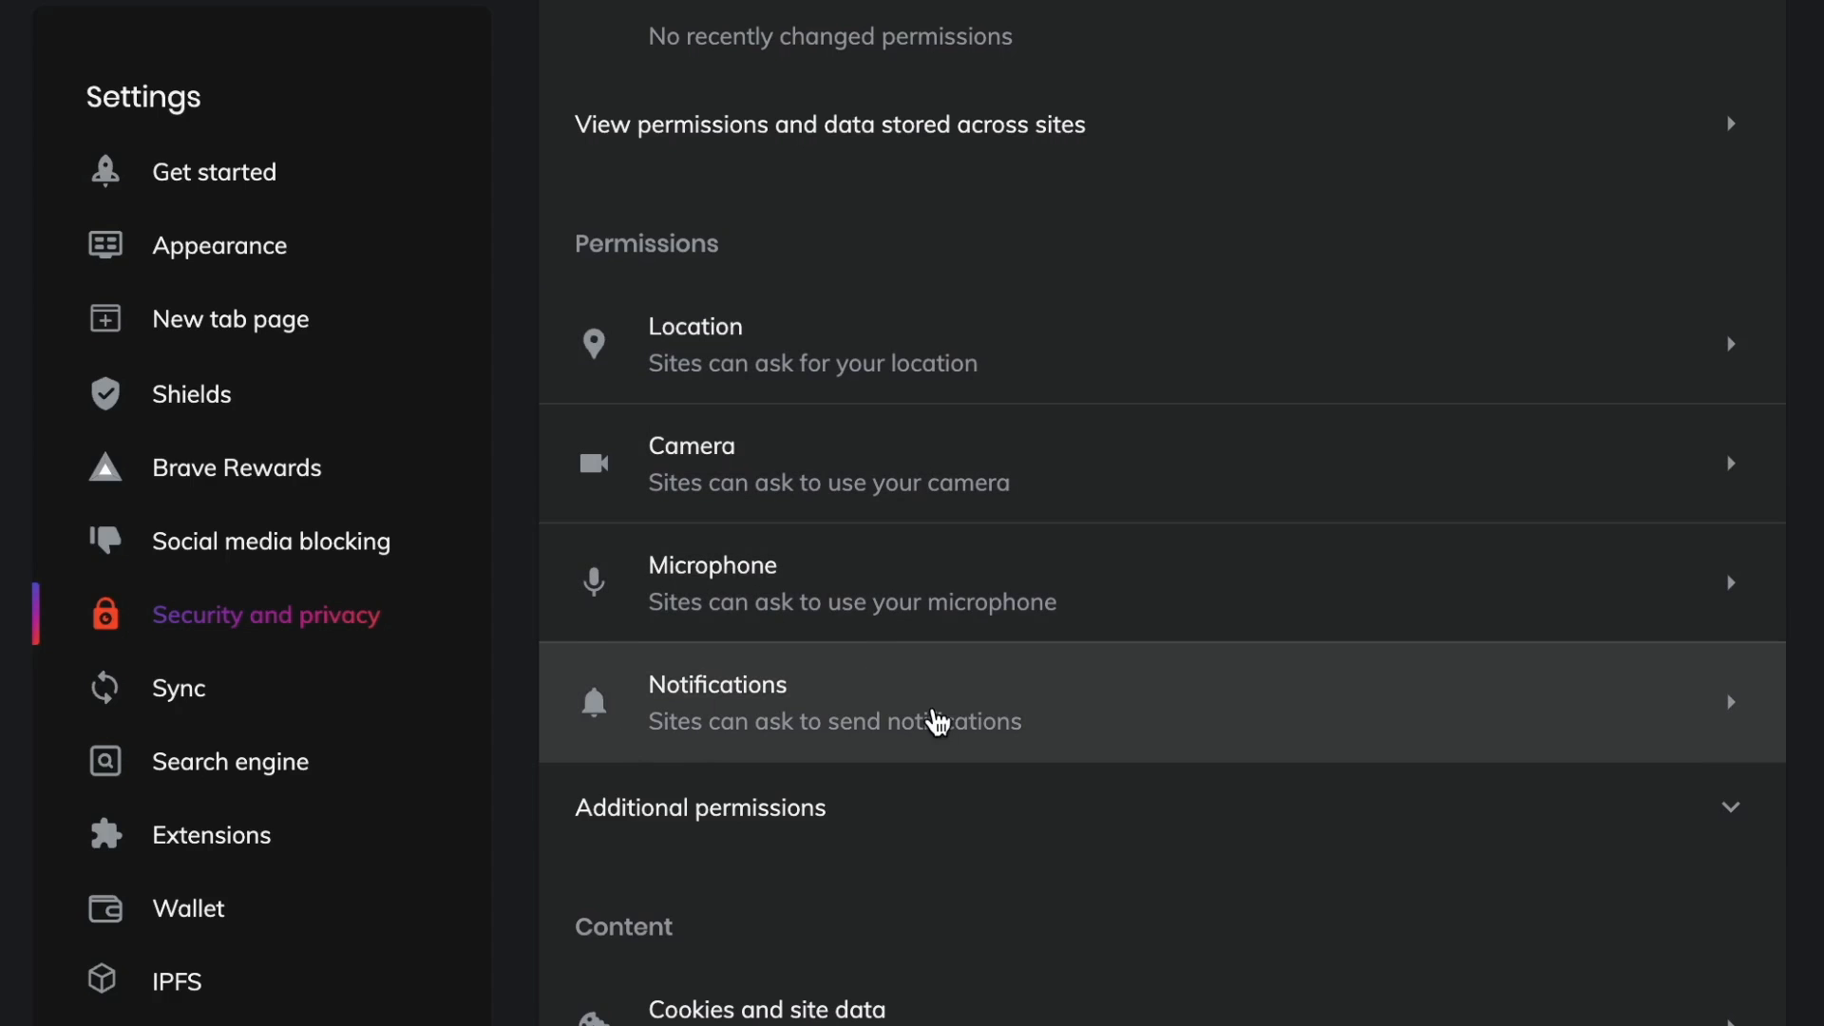
pyautogui.click(737, 825)
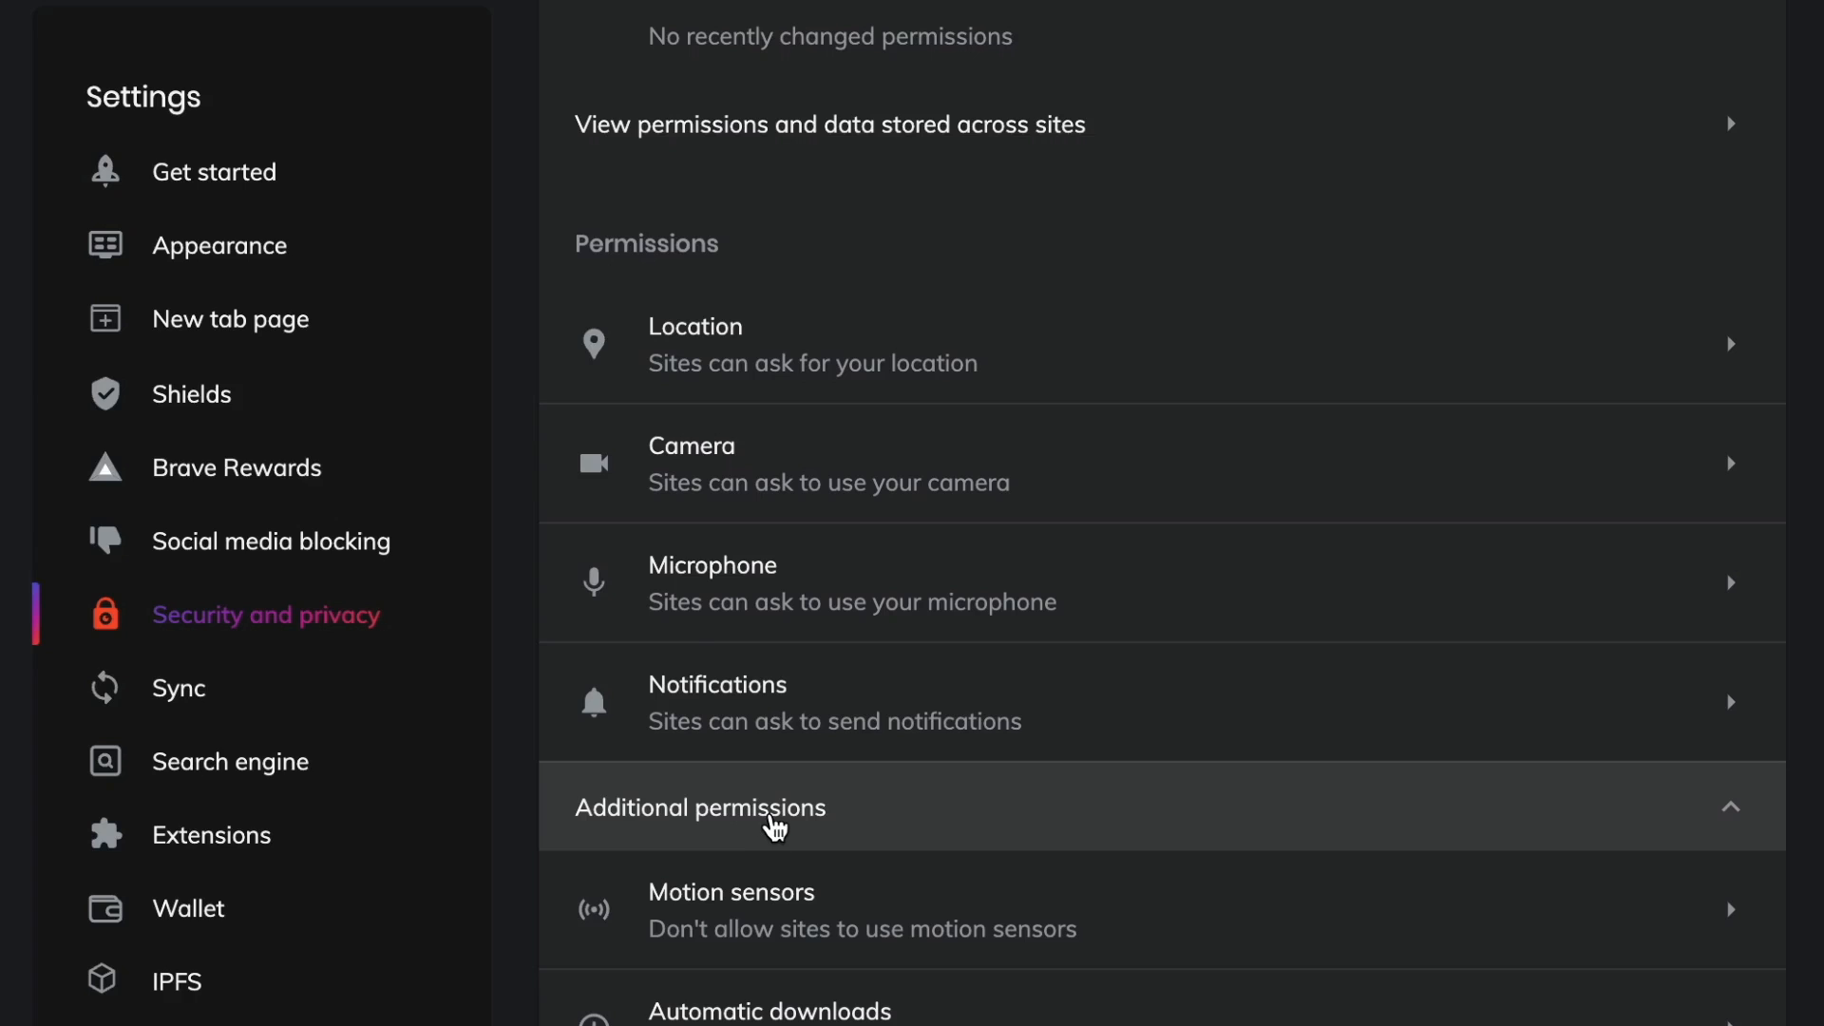
pyautogui.click(774, 826)
pyautogui.scroll(-3, 1064, 920)
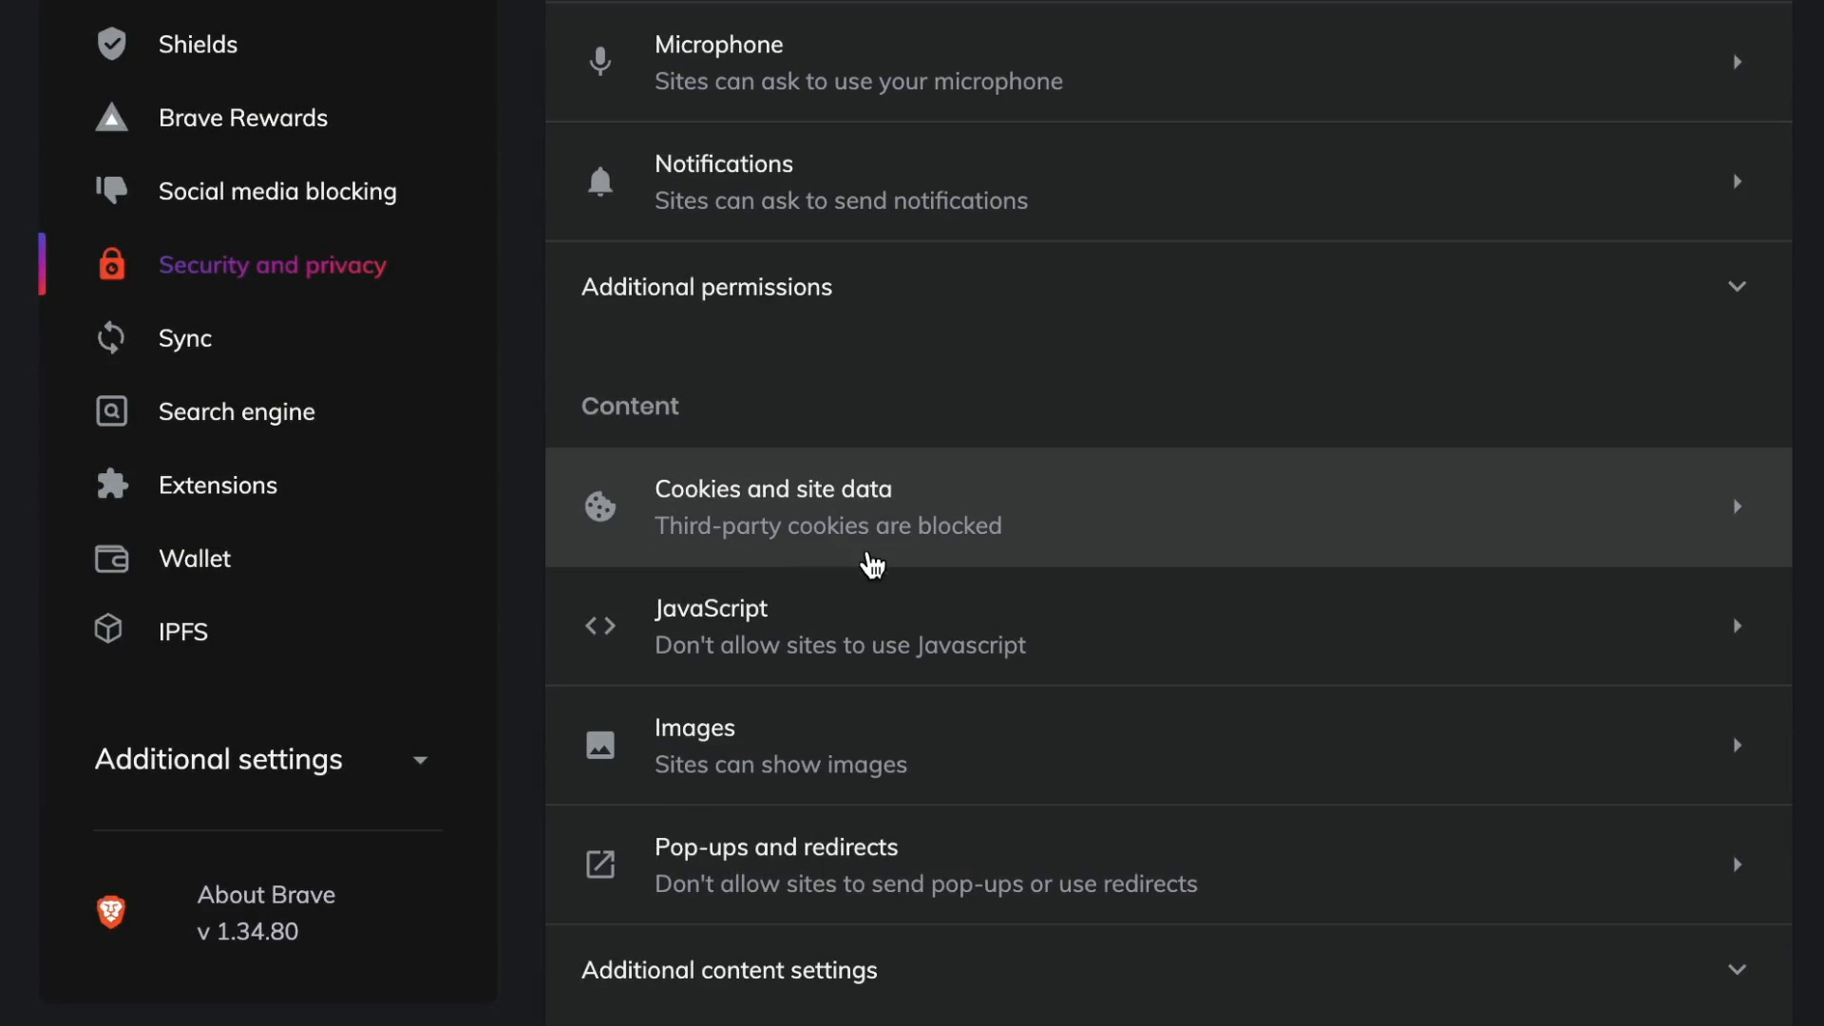
pyautogui.click(755, 627)
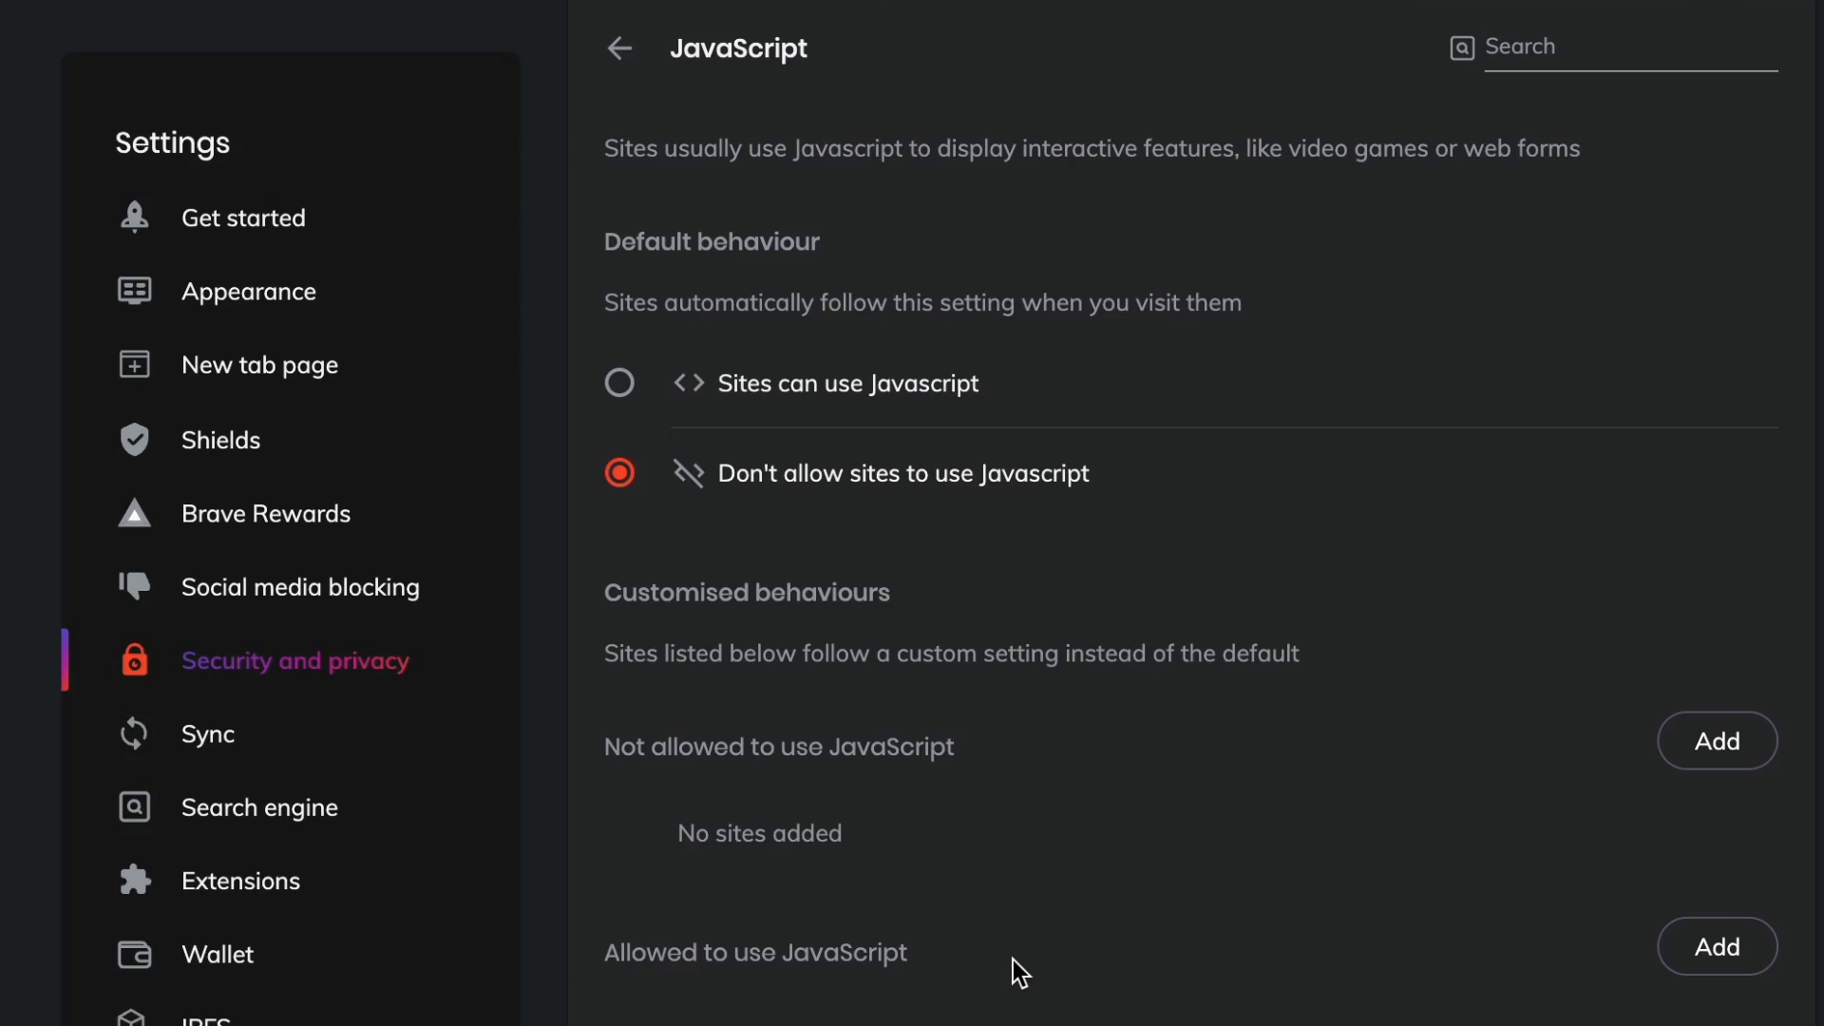
# Return to site settings and expand the additional content settings to review them.
pyautogui.click(619, 65)
pyautogui.scroll(-5, 1214, 896)
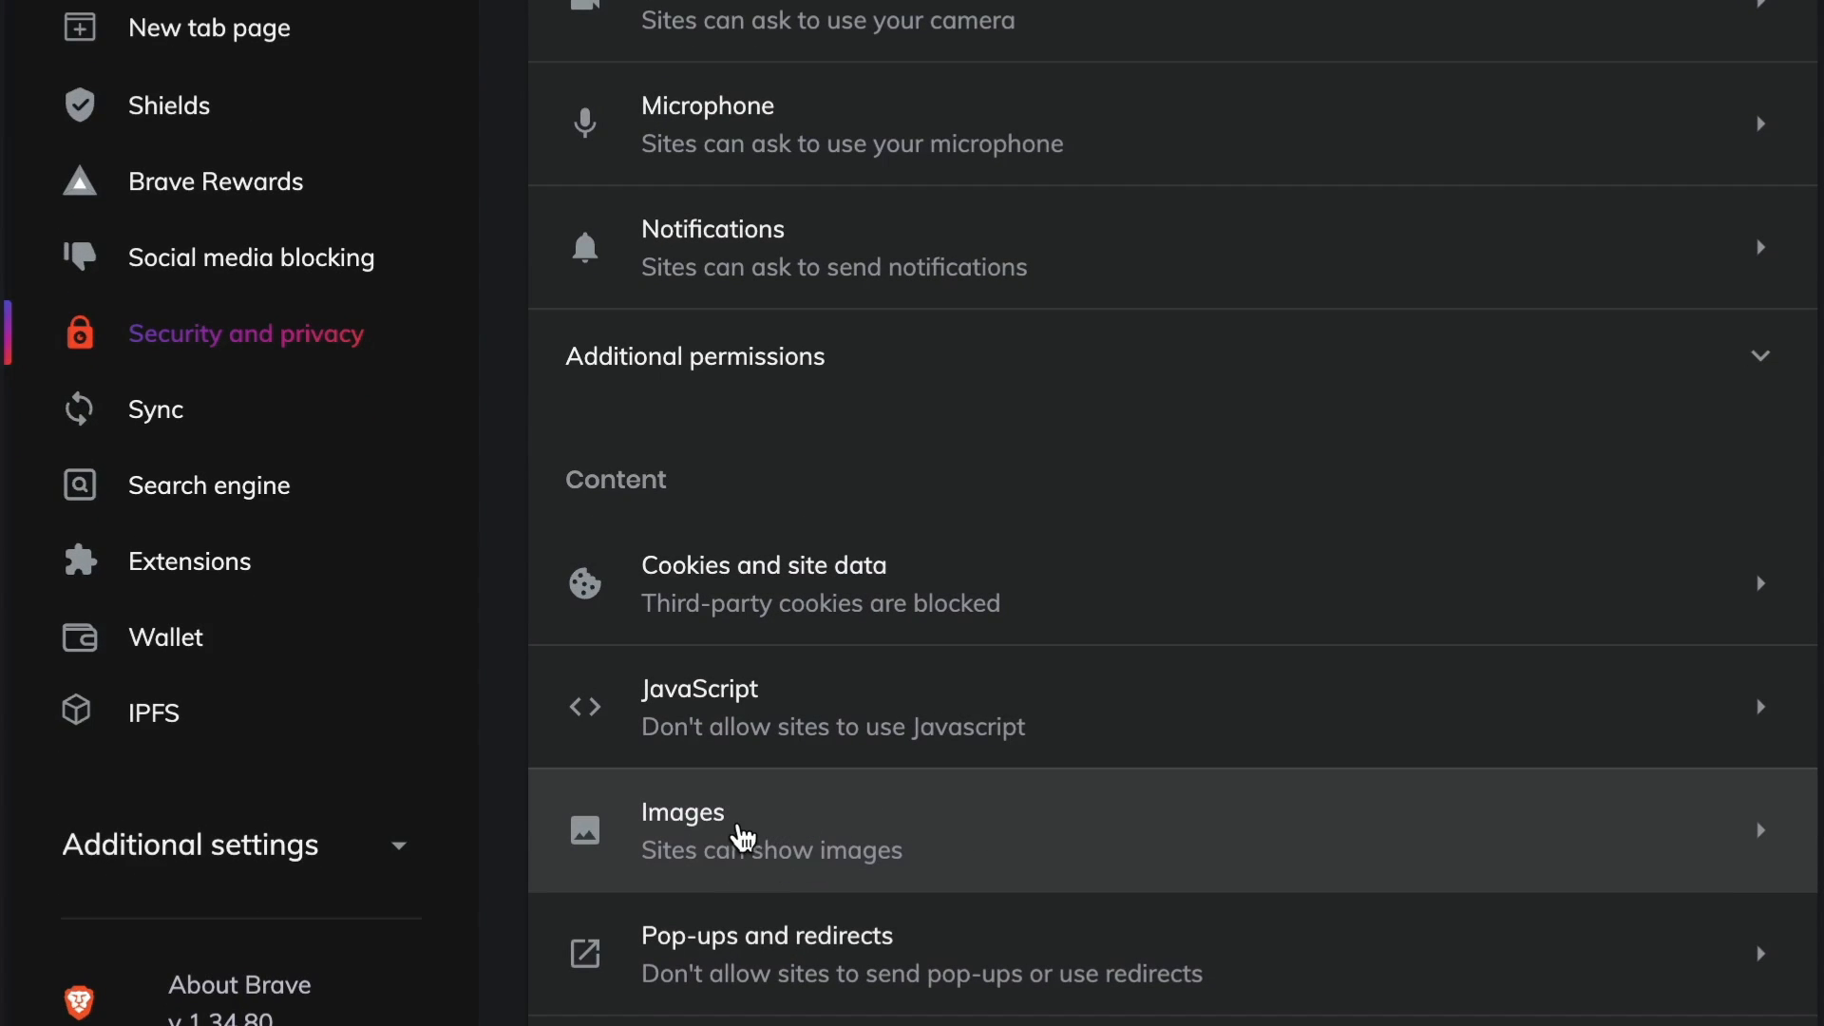
pyautogui.scroll(-8, 789, 912)
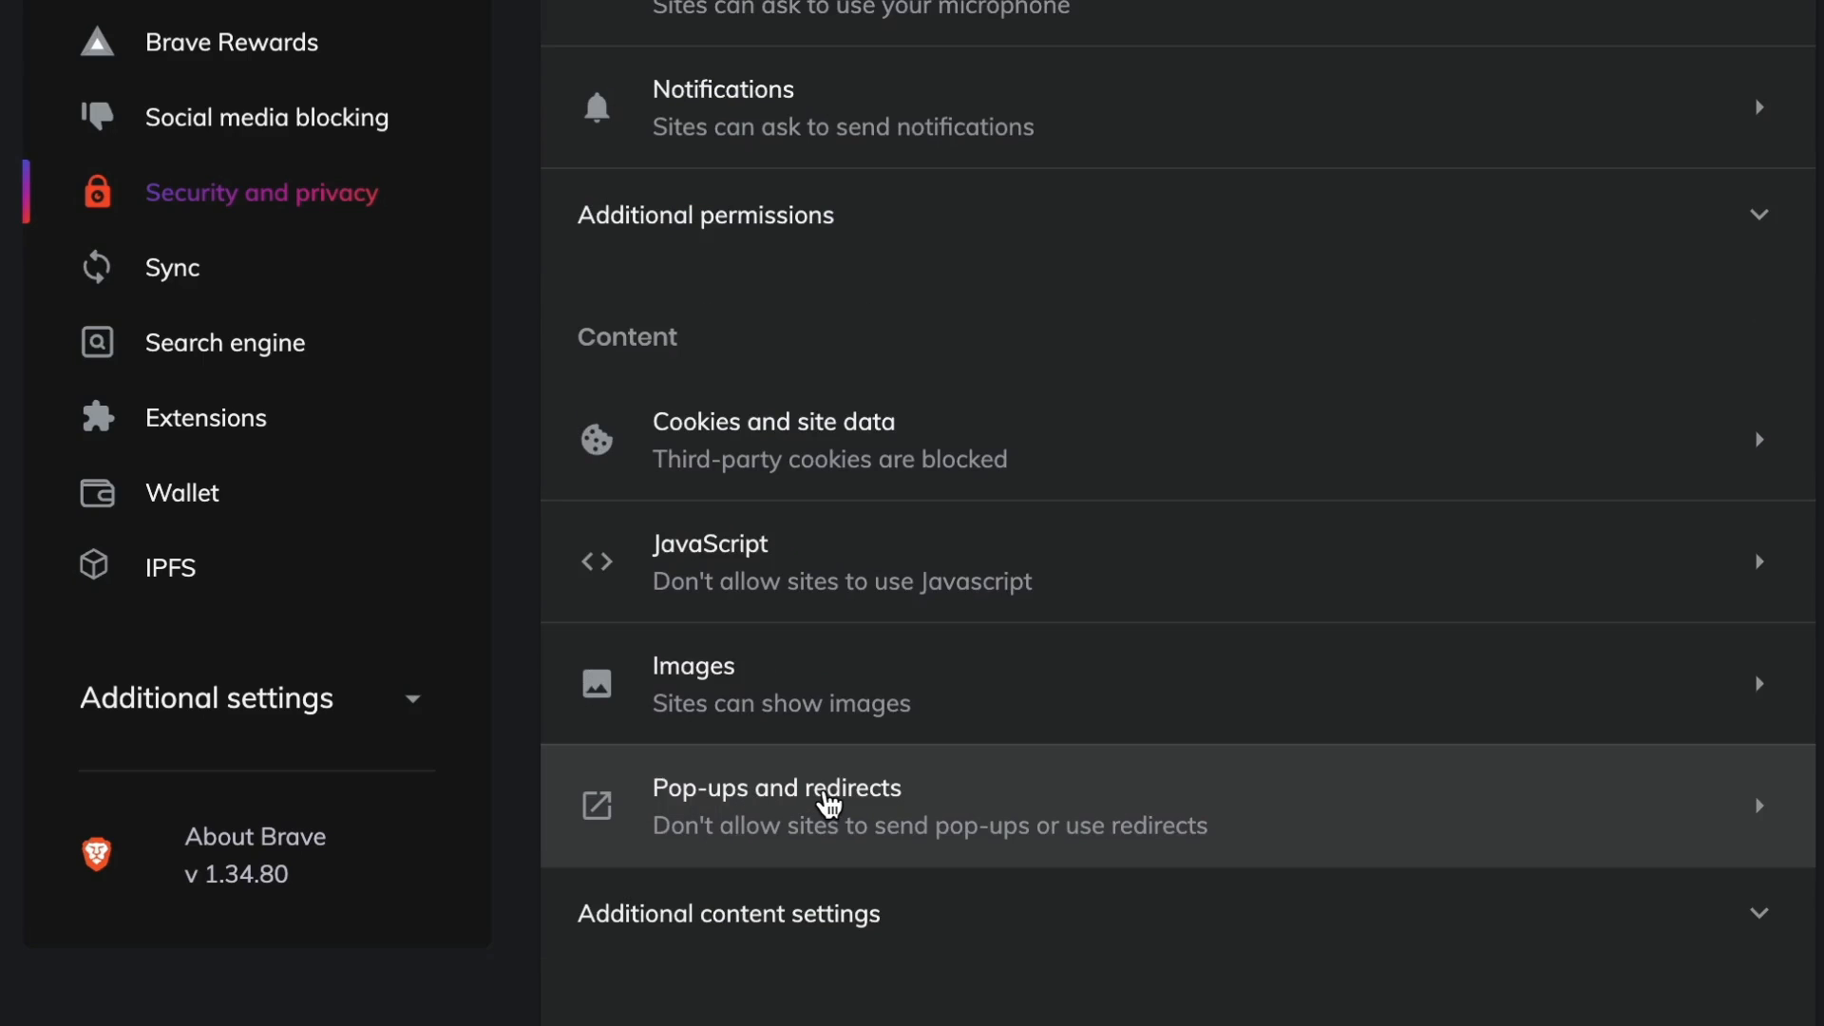
pyautogui.click(709, 912)
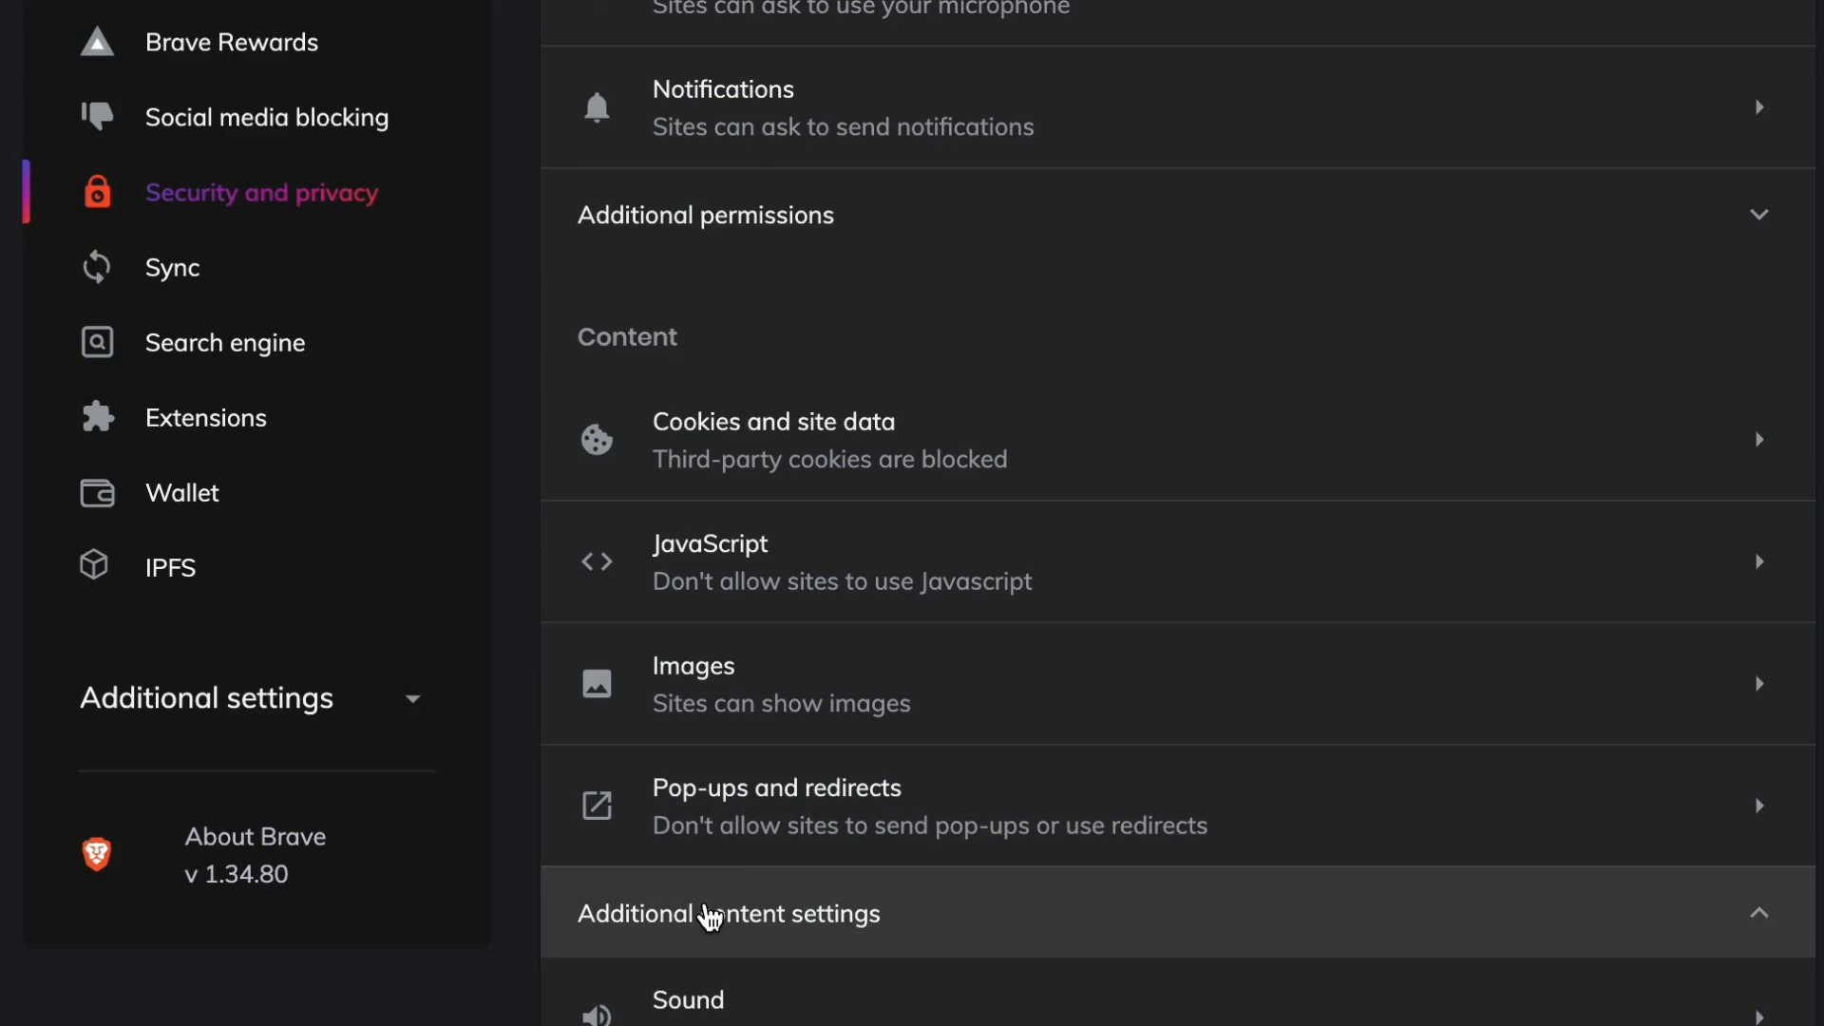
pyautogui.scroll(-1, 1064, 907)
pyautogui.scroll(-5, 1064, 909)
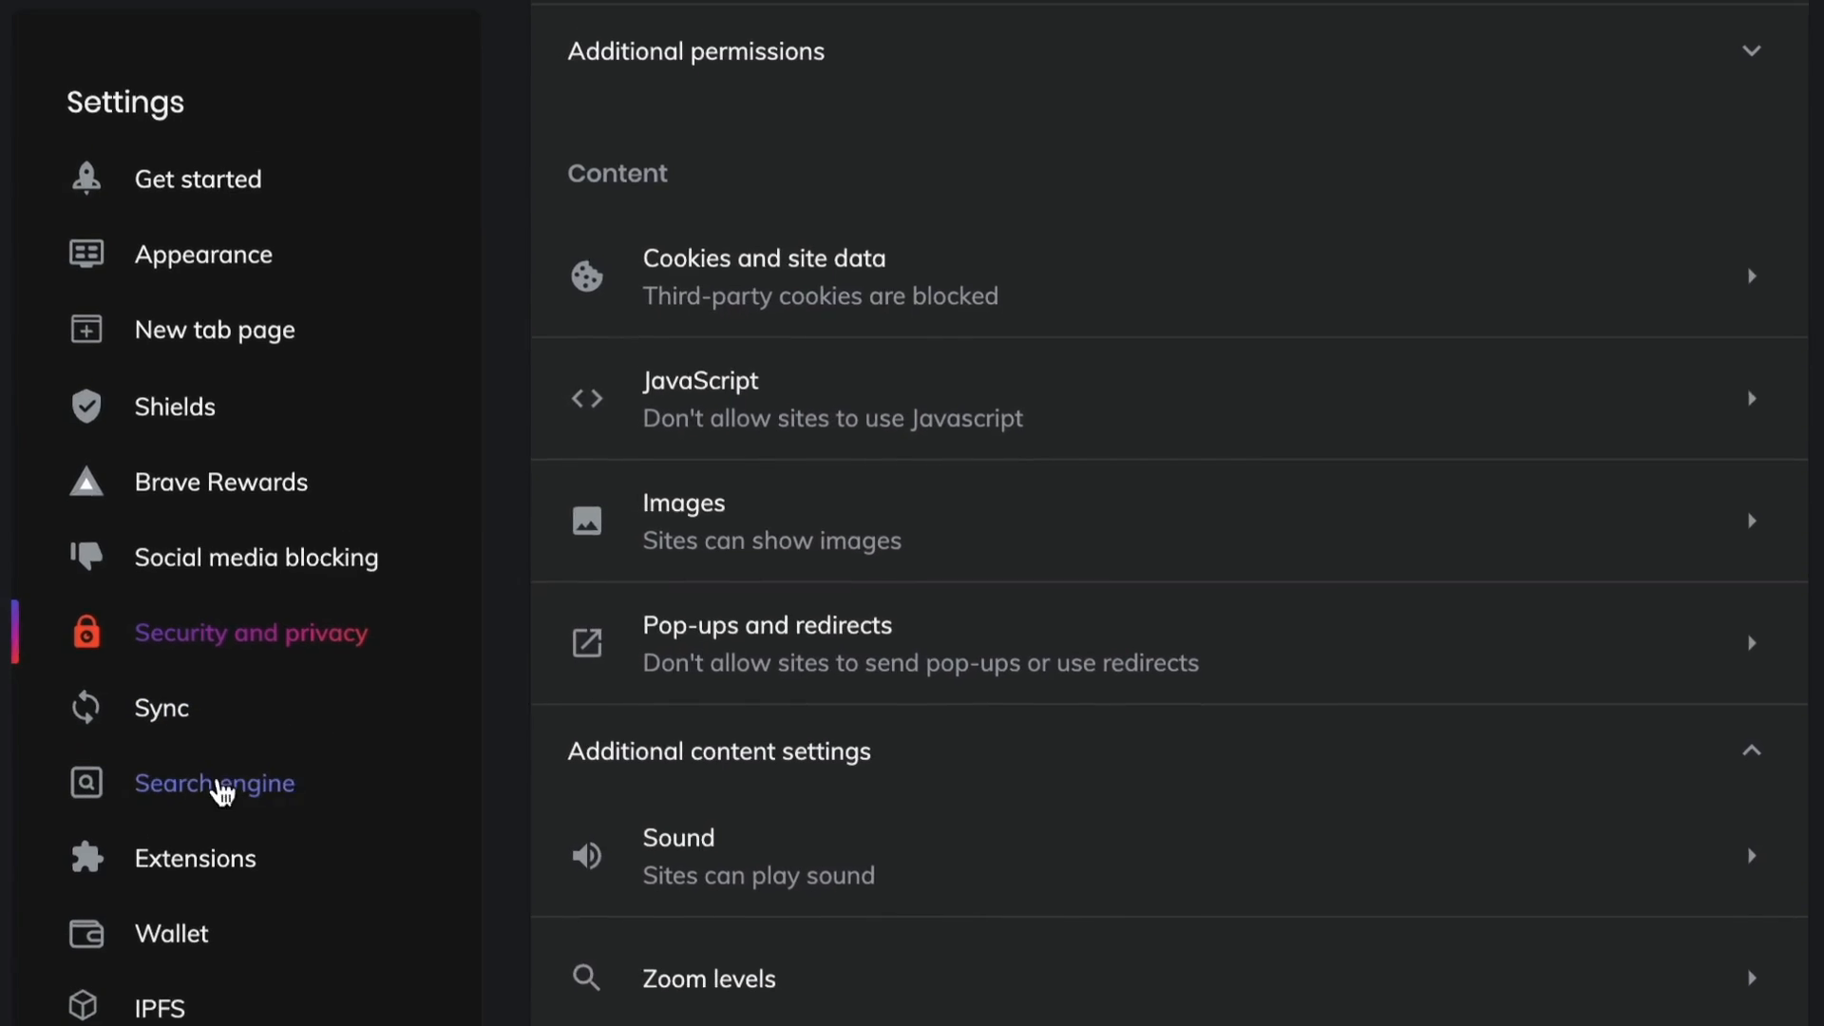
# Set the address bar search engine to DuckDuckGo in the Search engine settings.
pyautogui.click(180, 770)
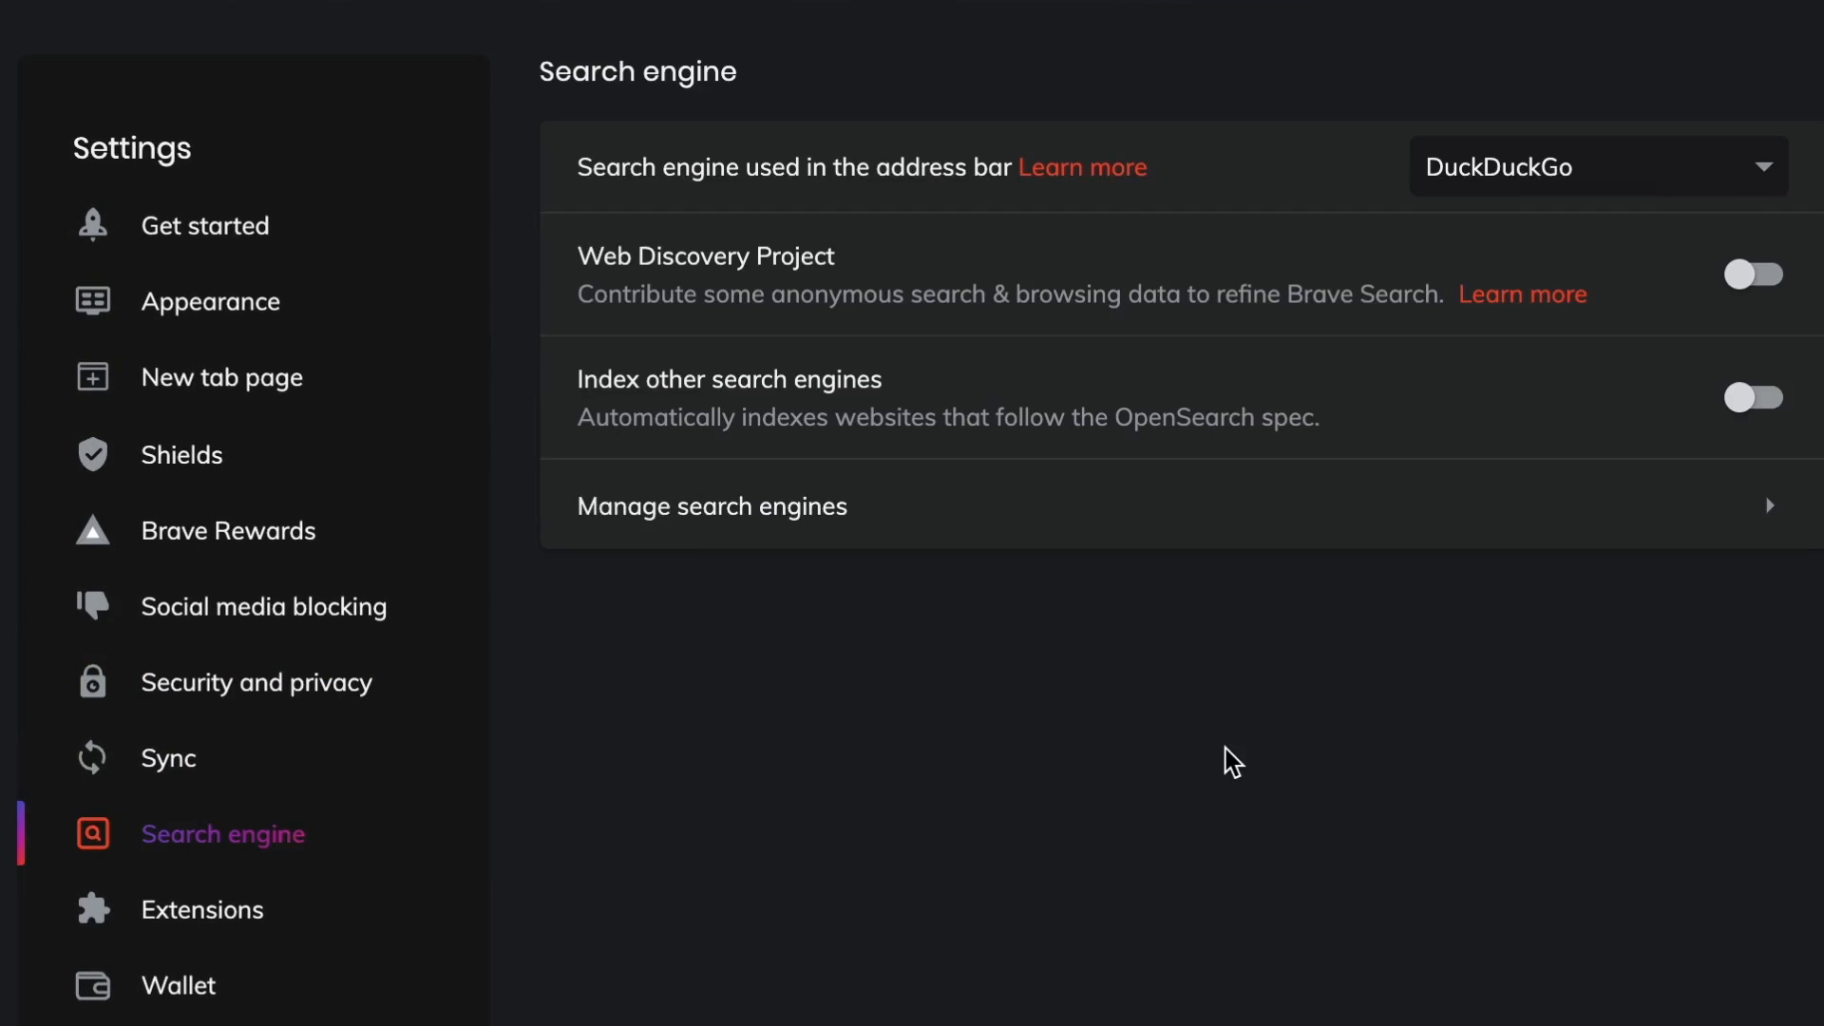
pyautogui.click(1765, 188)
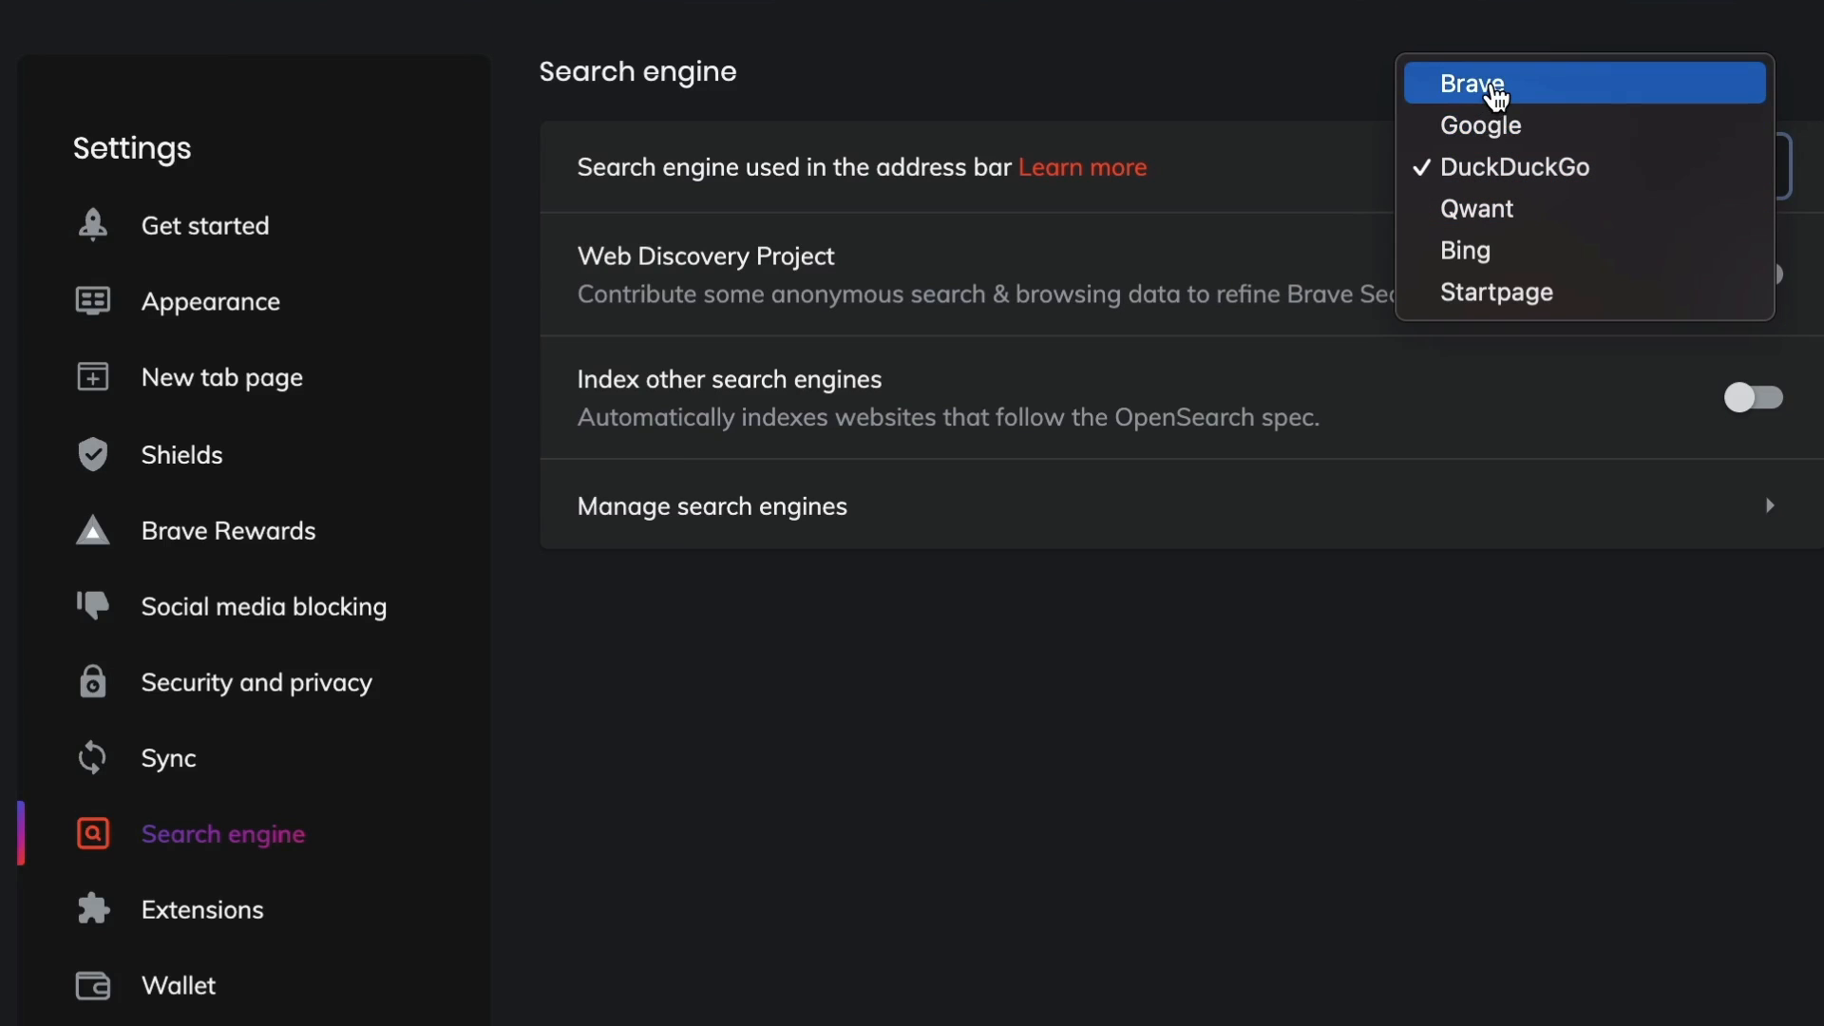
pyautogui.click(1531, 170)
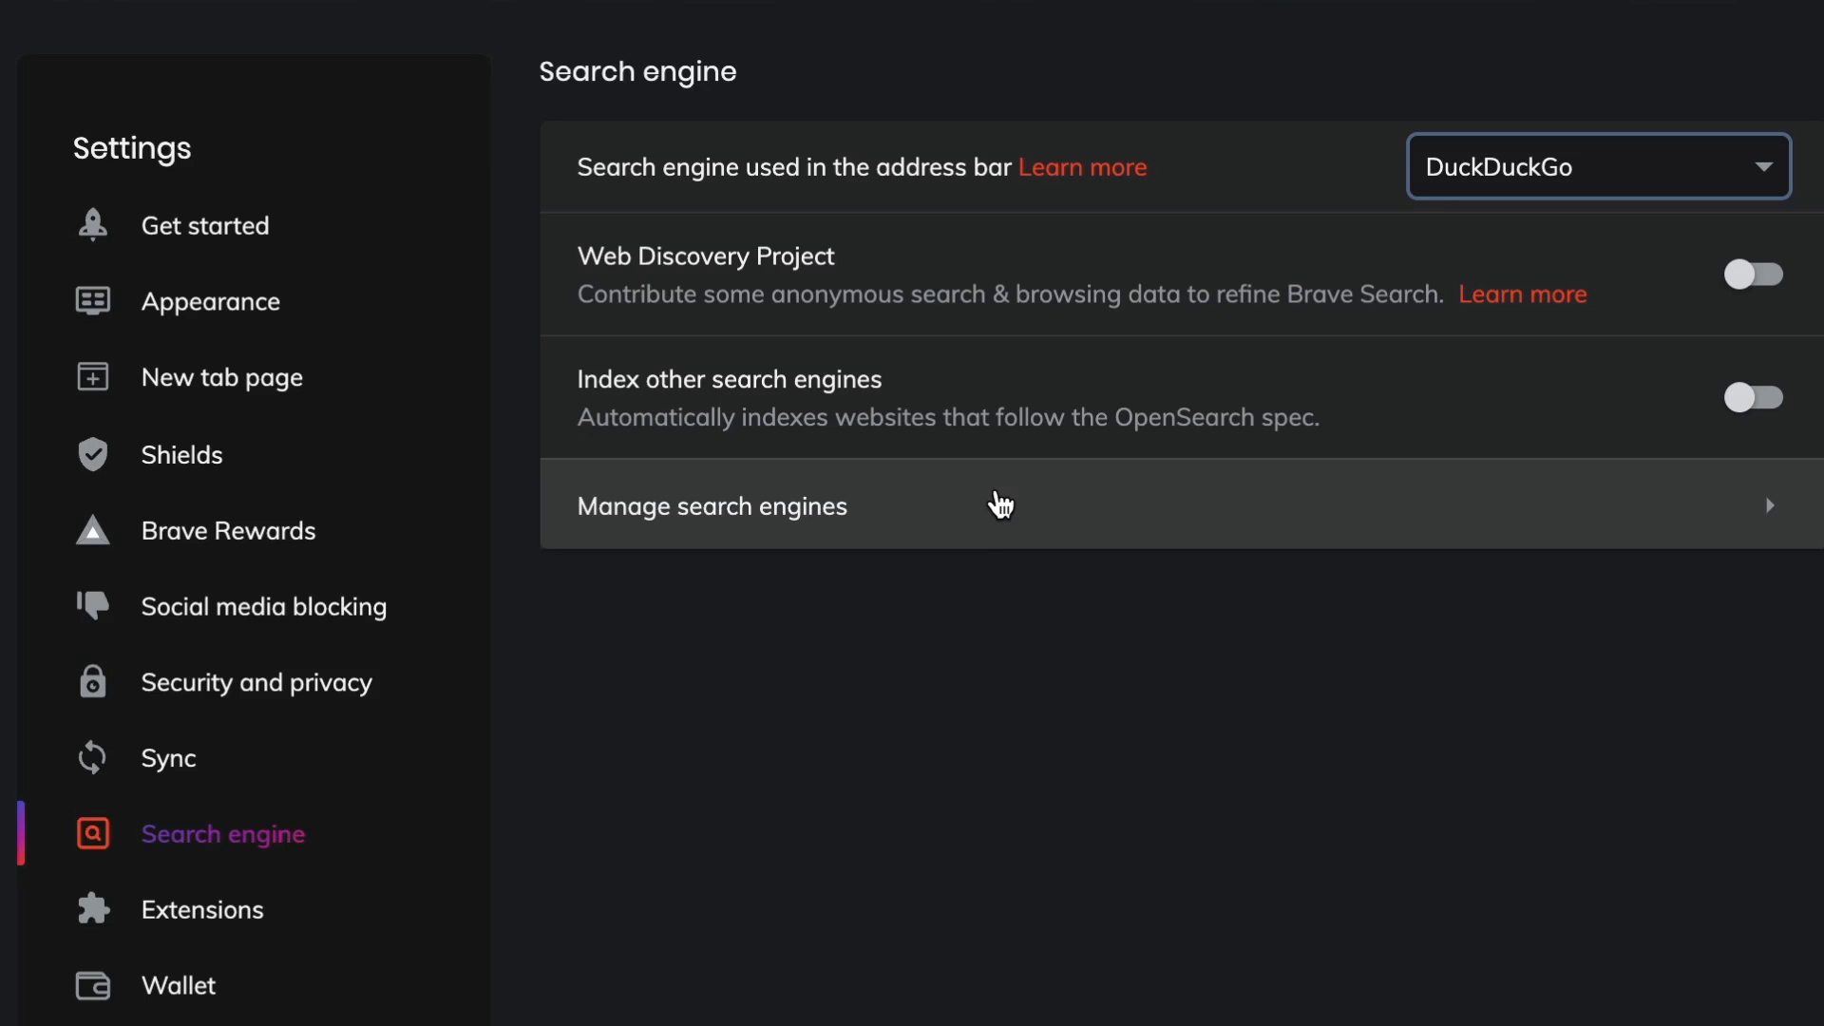
# Expand Additional settings and open the Extensions settings to review the Tor, WebTorrent and Widevine options.
pyautogui.scroll(-5, 1001, 503)
pyautogui.click(408, 750)
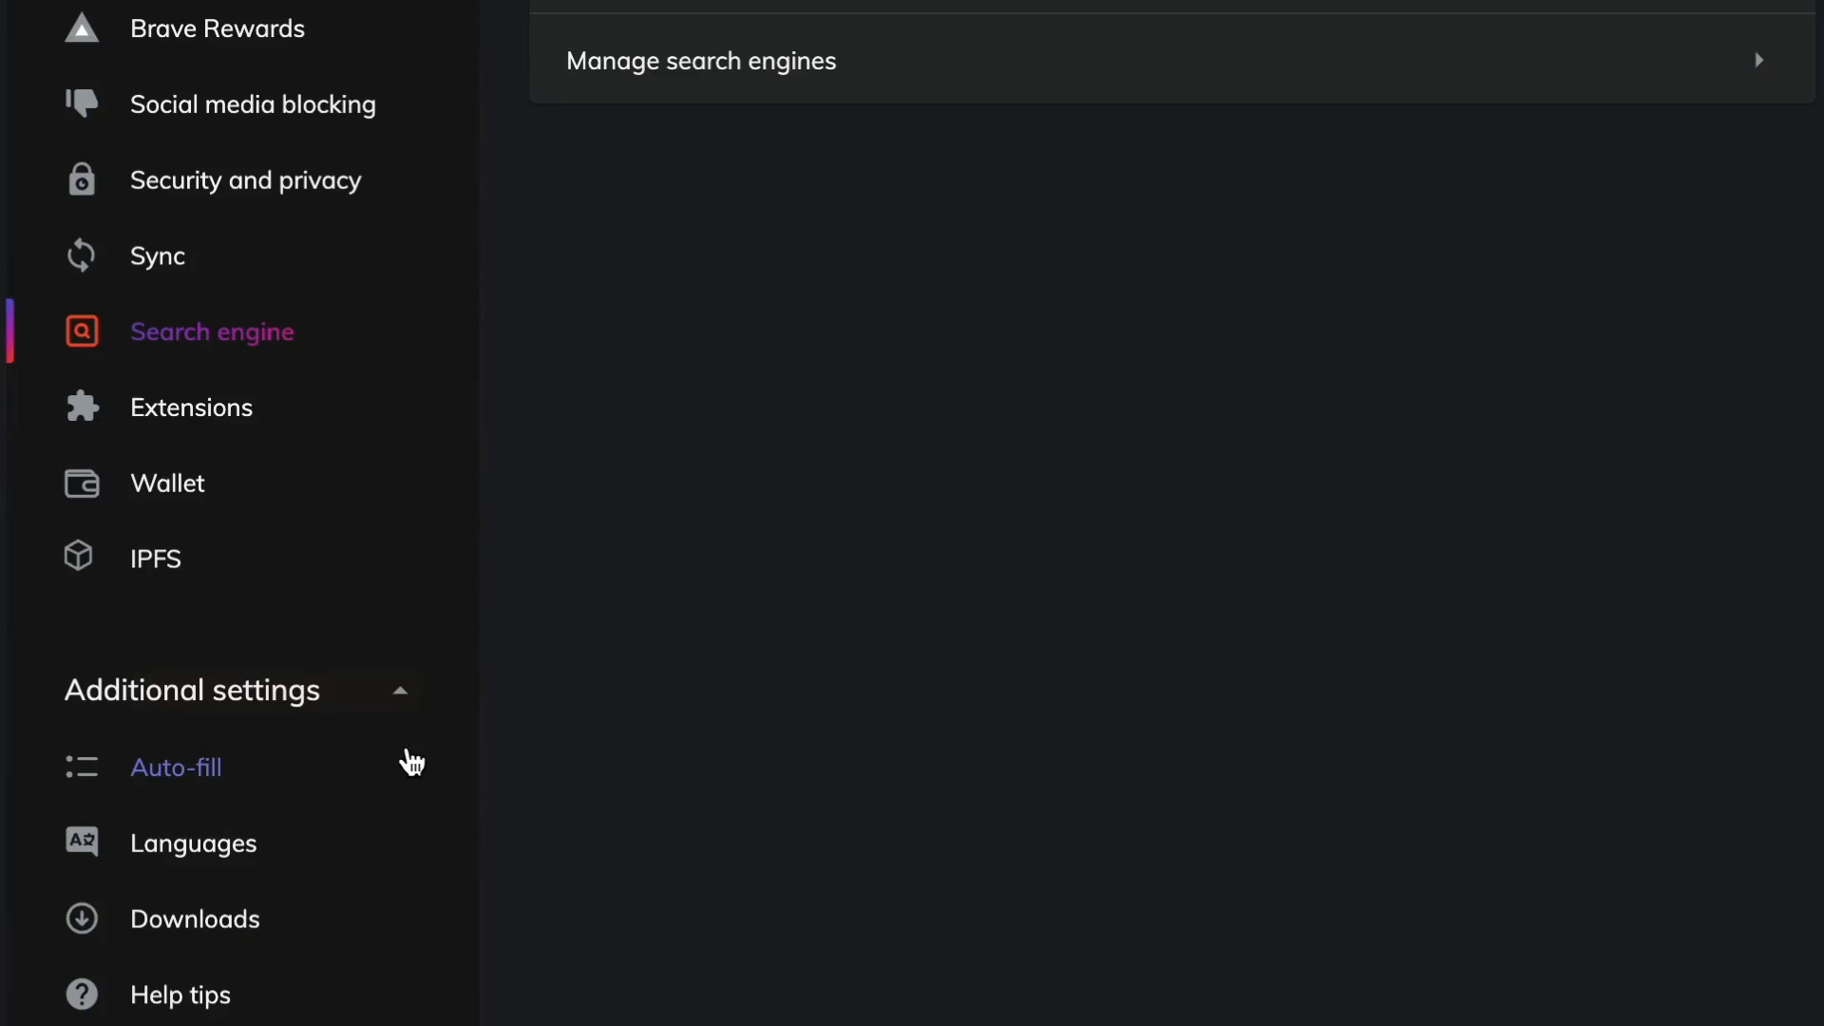
pyautogui.scroll(-2, 110, 903)
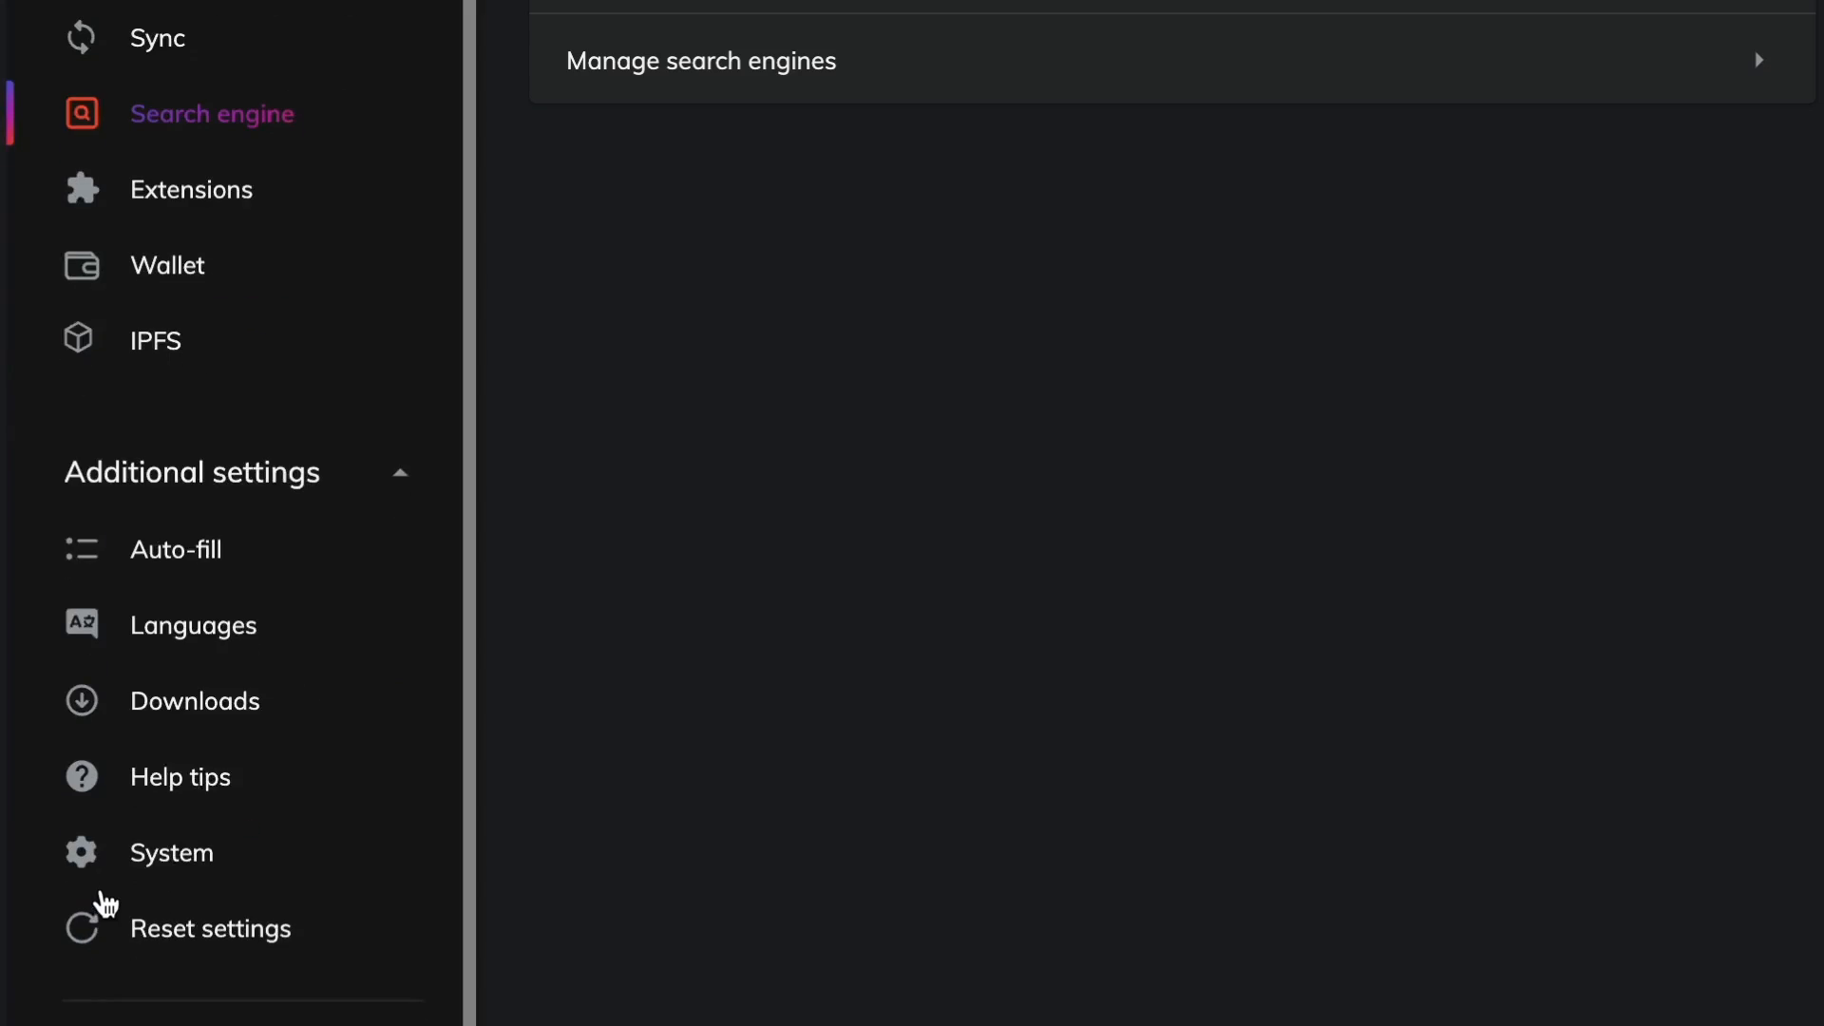
pyautogui.scroll(2, 104, 898)
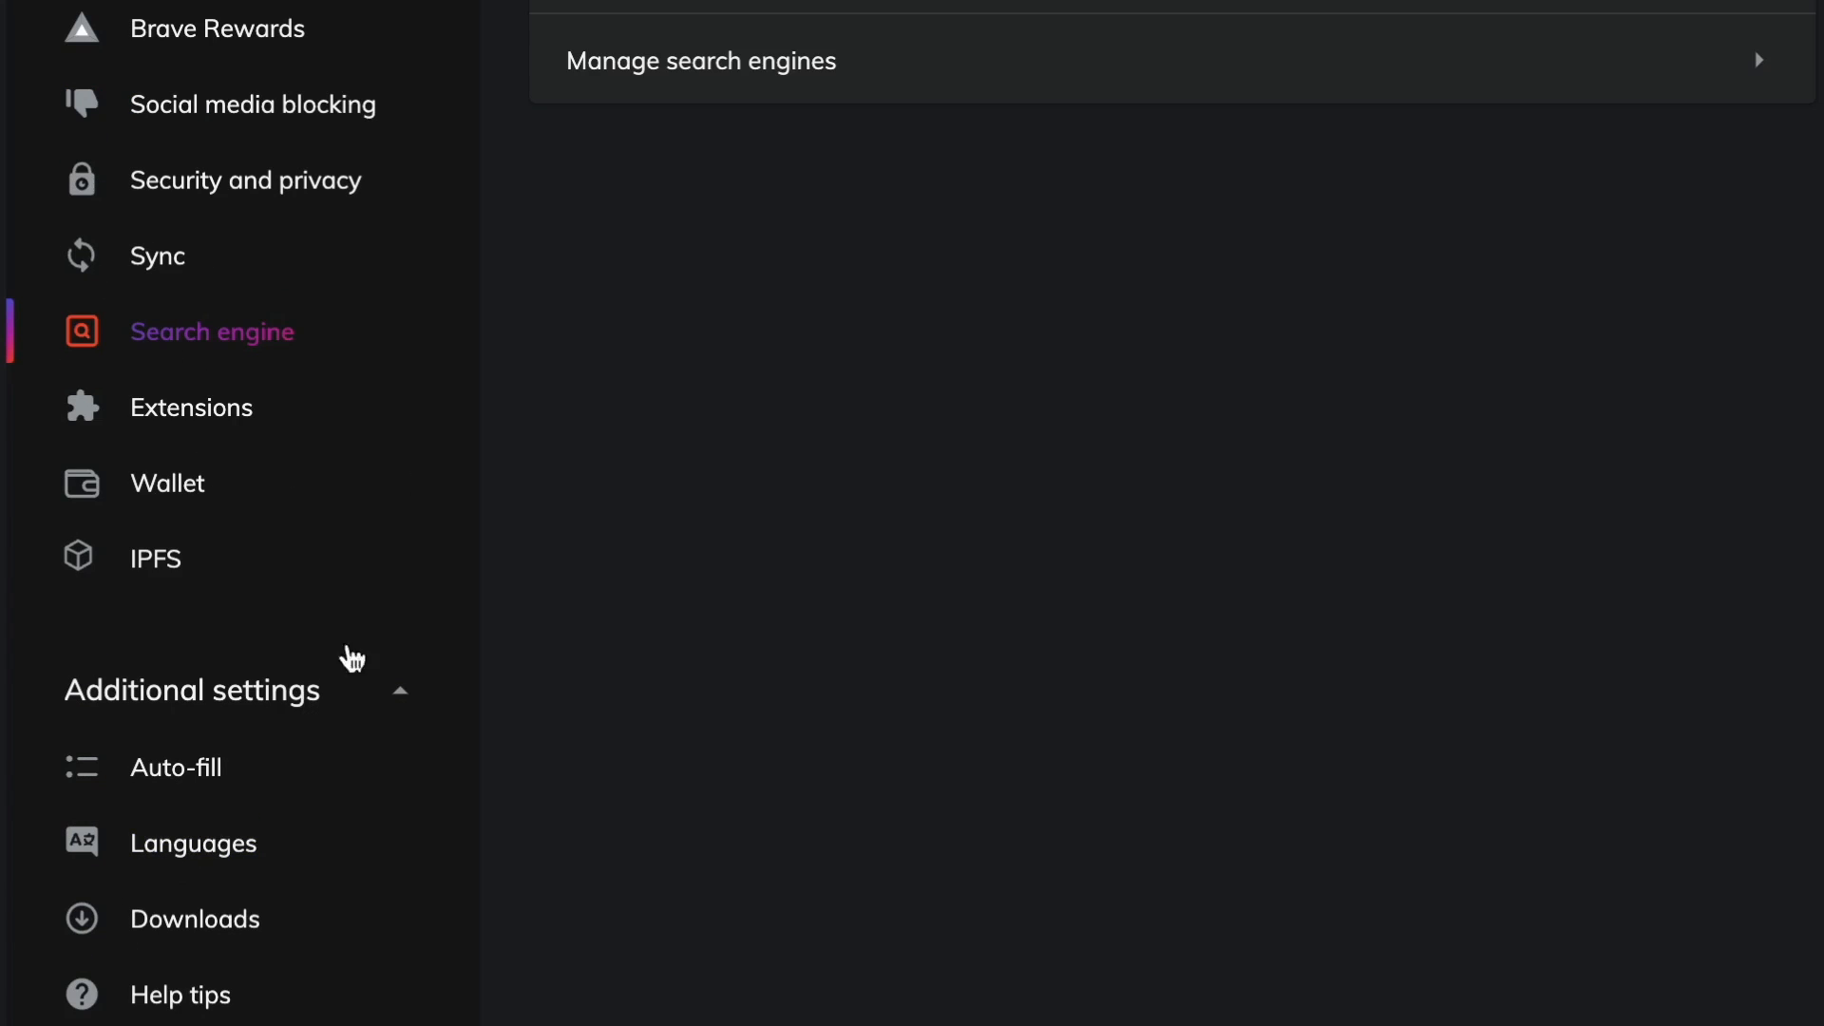
pyautogui.click(197, 426)
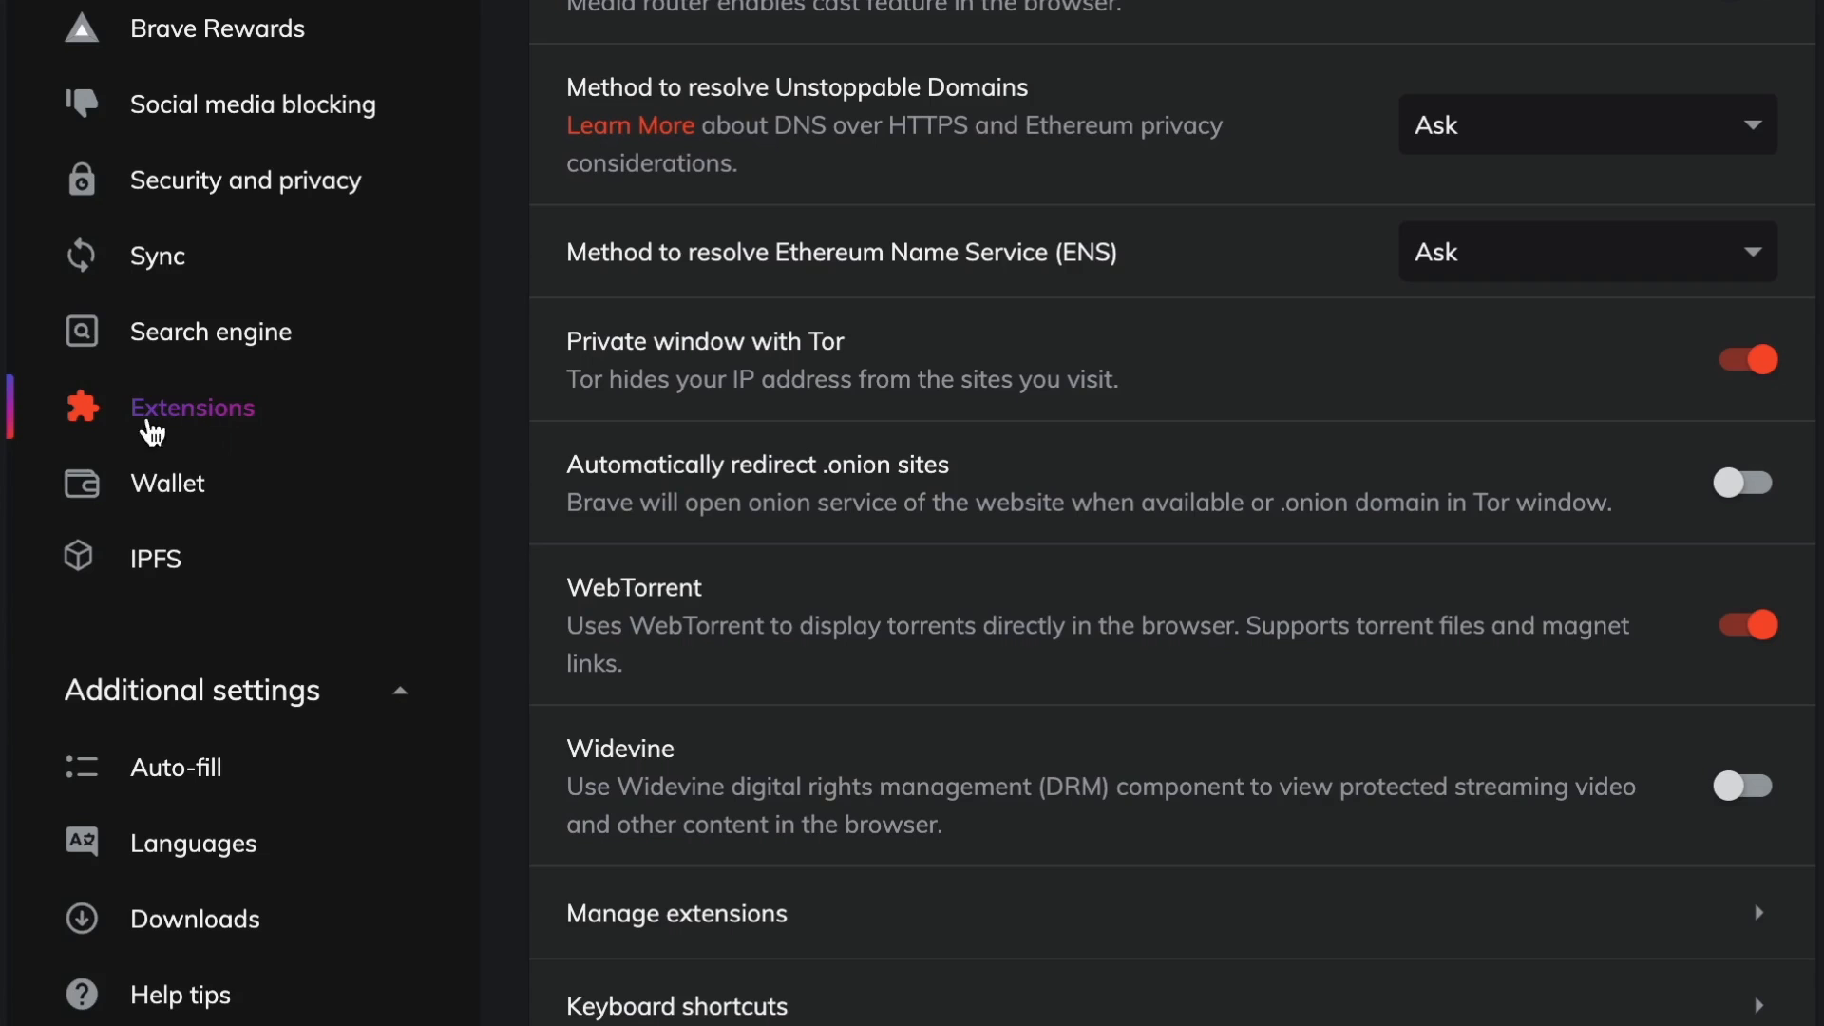
pyautogui.scroll(-2, 1178, 313)
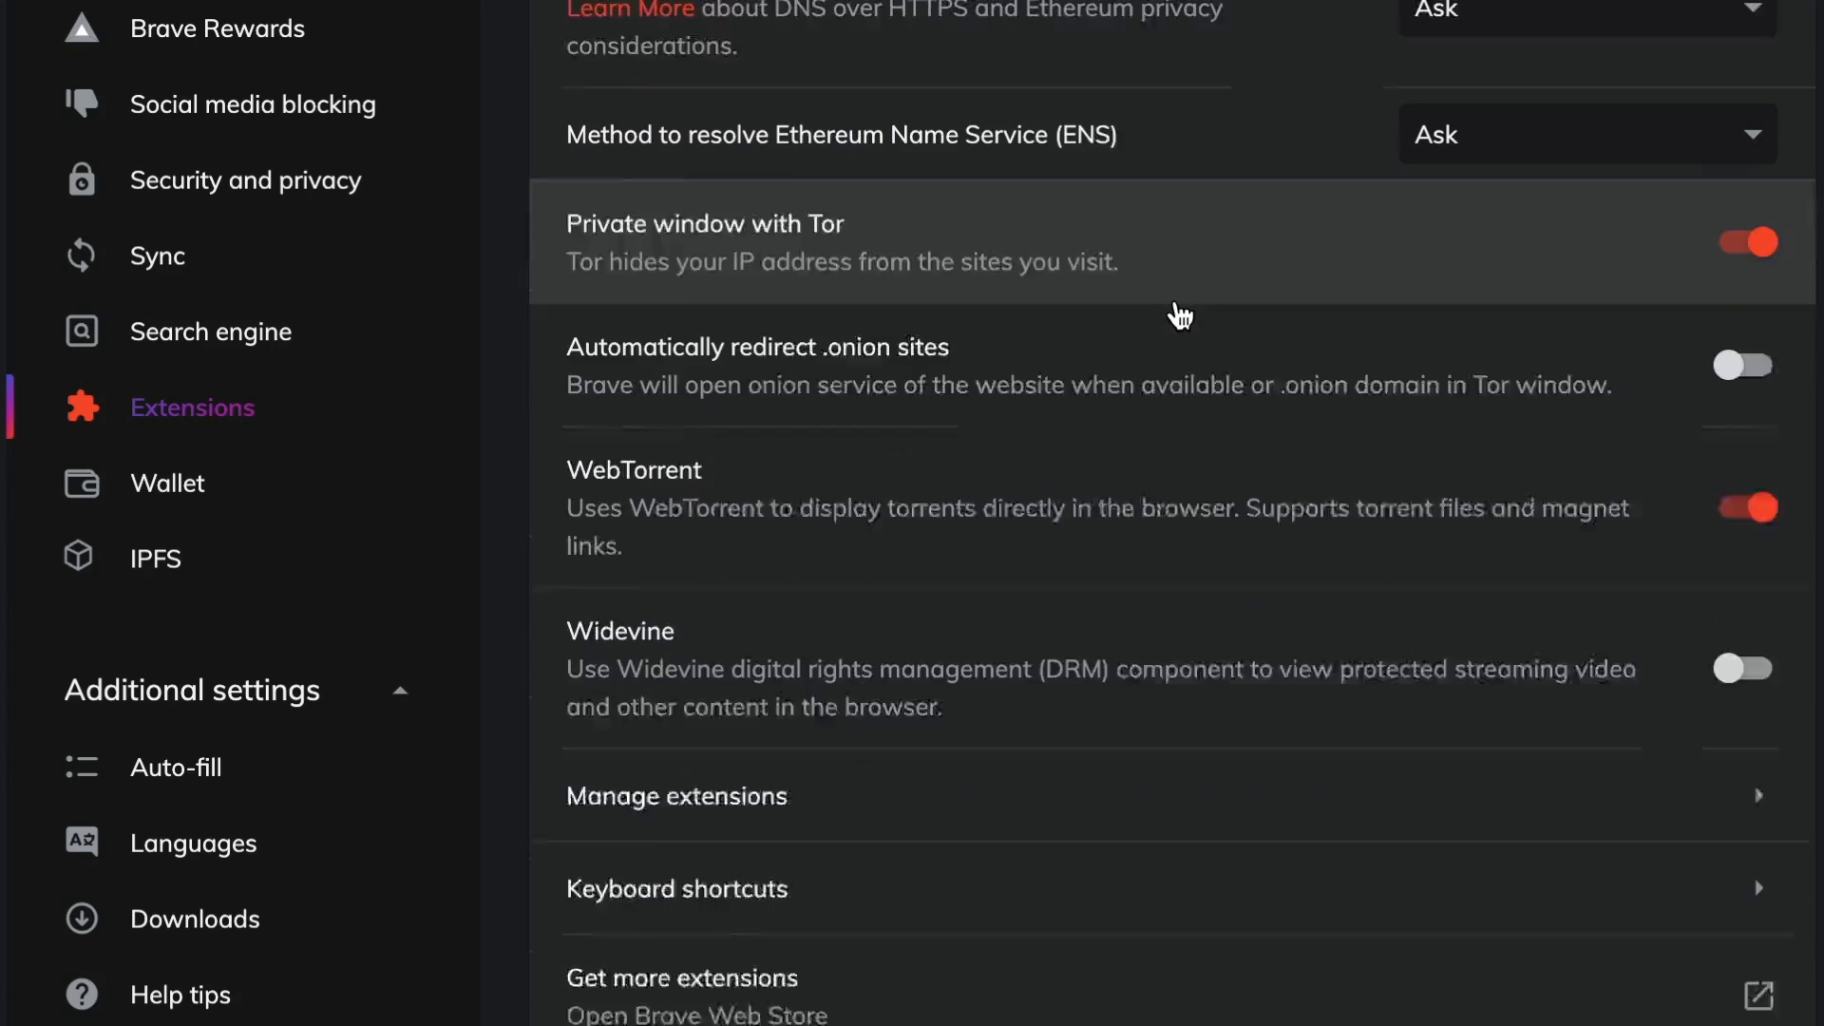
pyautogui.scroll(2, 1178, 314)
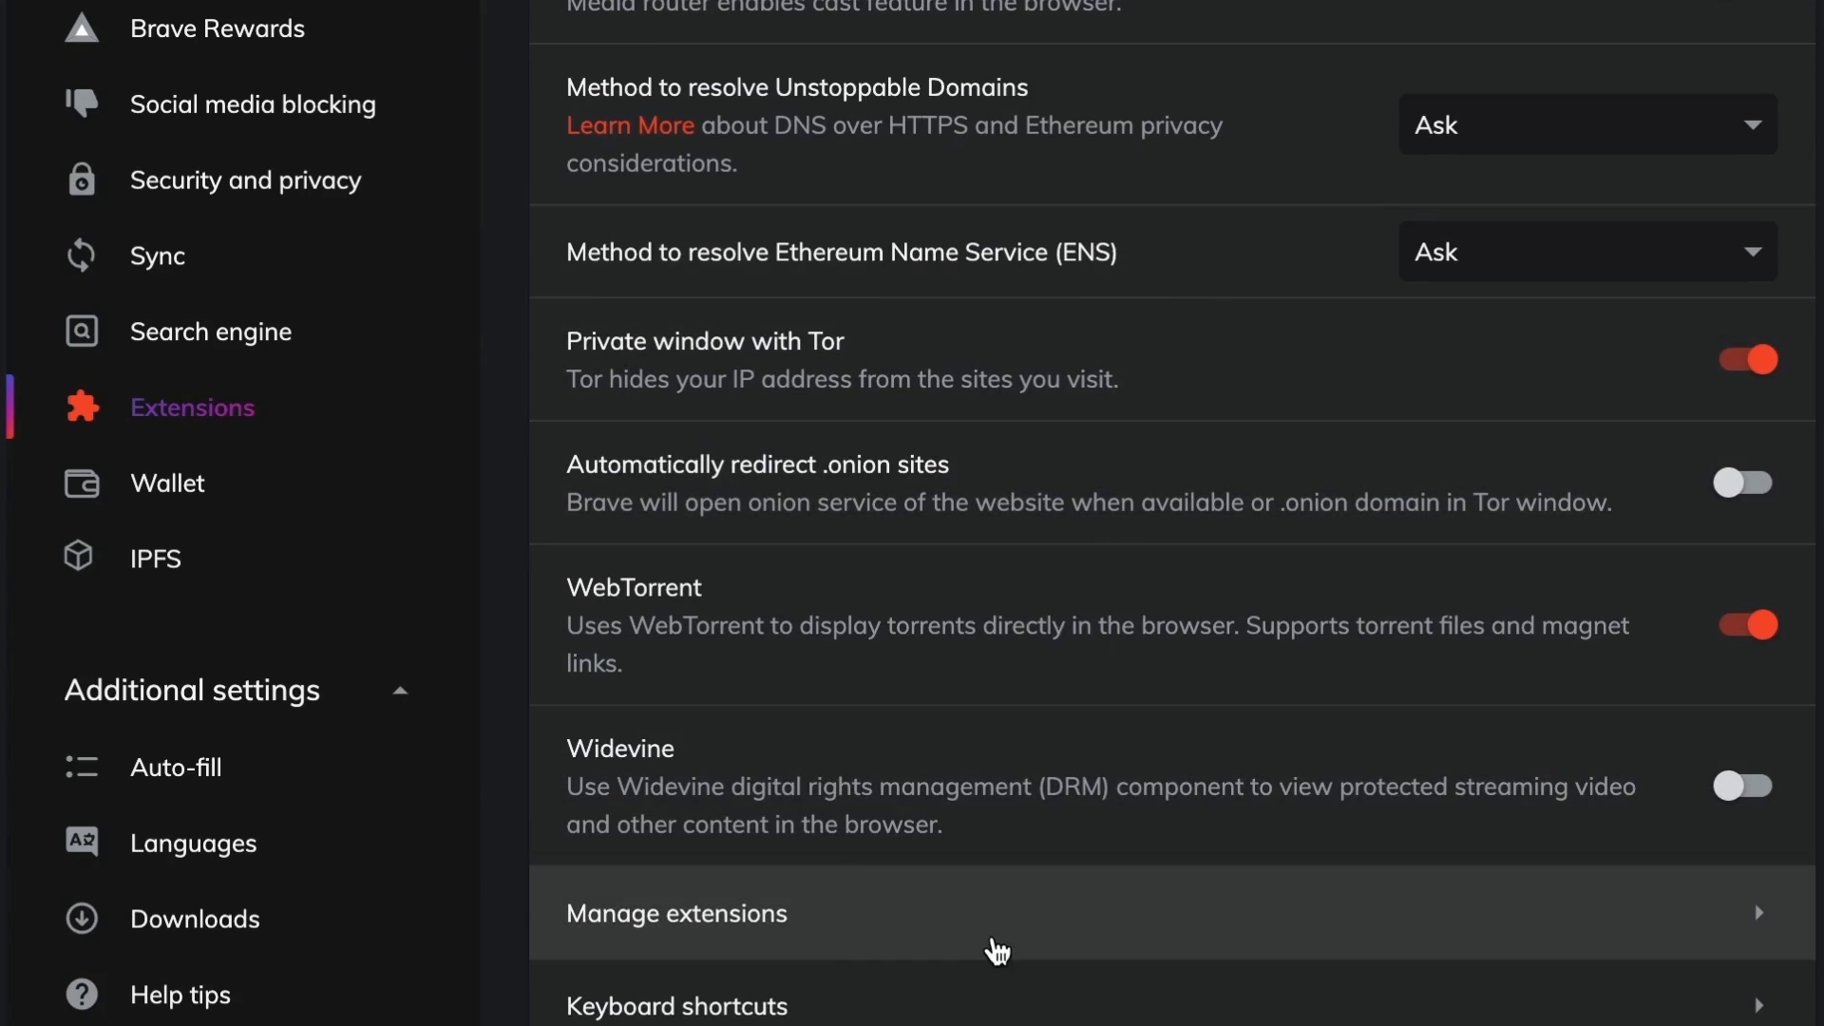